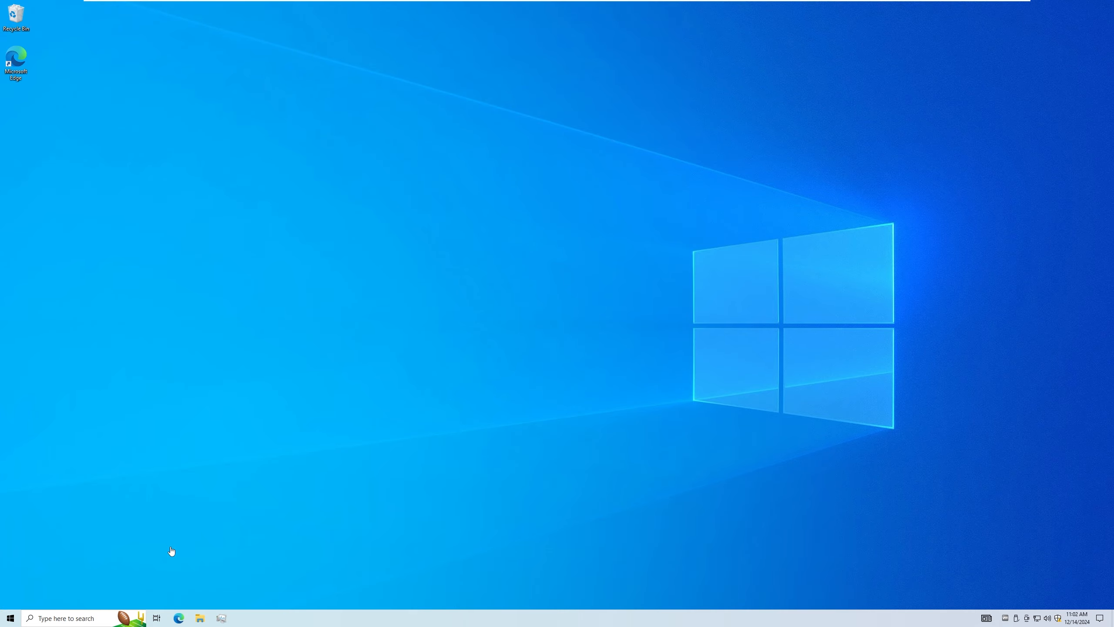
# Switch to Edge, go to the NTLite website and download the 64-bit installer of the stable version
pyautogui.click(178, 618)
pyautogui.write('ntlite')
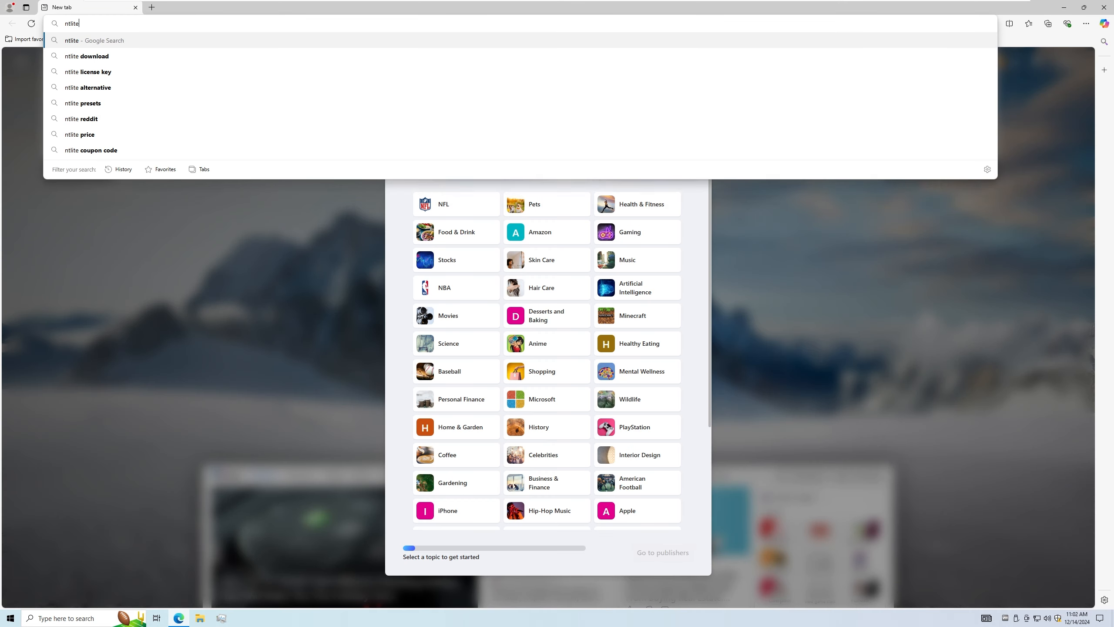
pyautogui.hotkey('ctrl', 'Return')
pyautogui.click(658, 94)
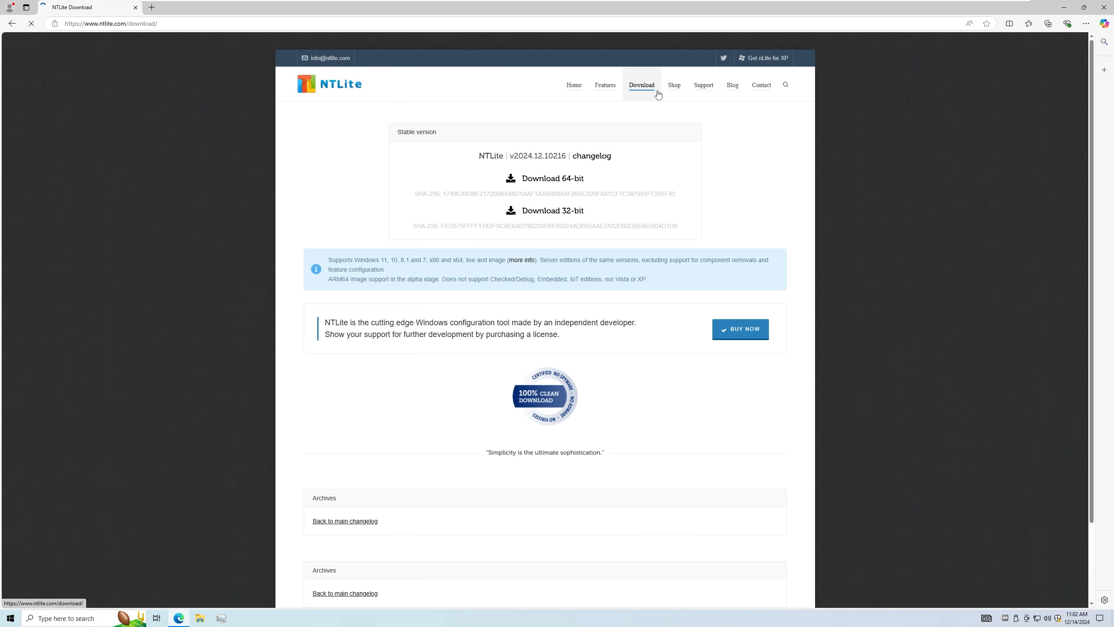
pyautogui.click(555, 178)
# Run the downloaded installer, launch NTLite and activate the Free (limited, non-commercial) license with the window maximized
pyautogui.click(928, 68)
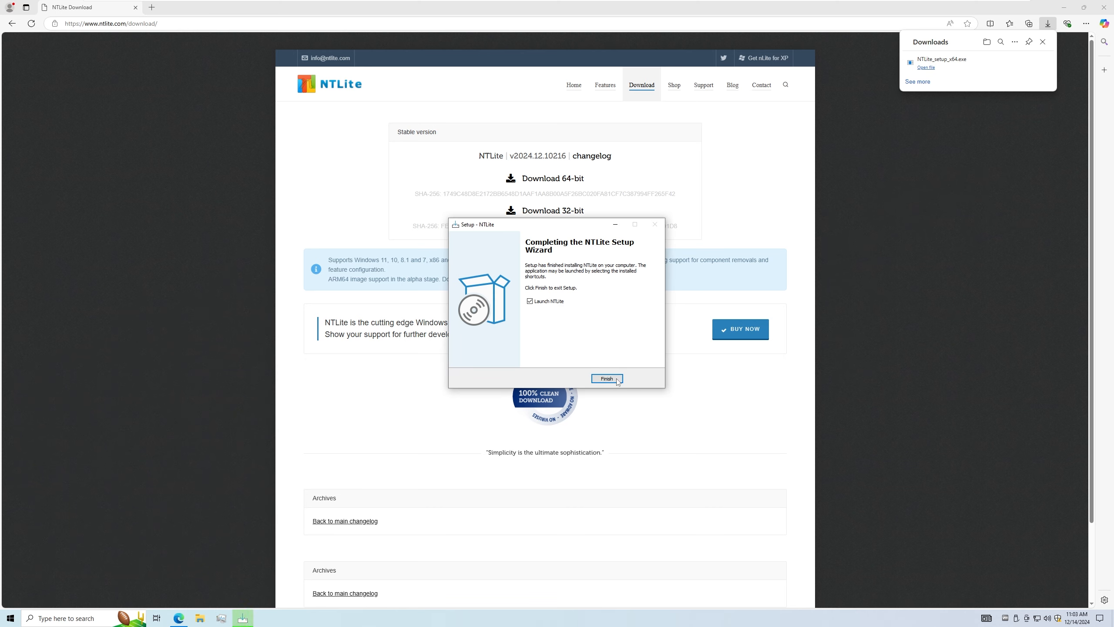
pyautogui.click(616, 380)
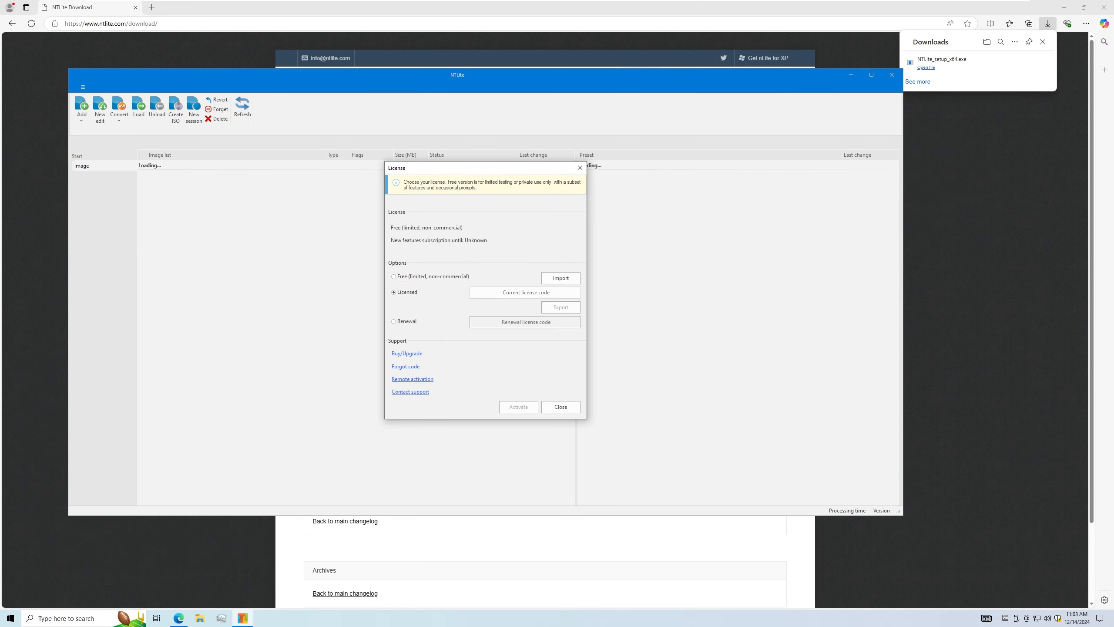
pyautogui.click(393, 277)
pyautogui.click(519, 406)
pyautogui.click(871, 75)
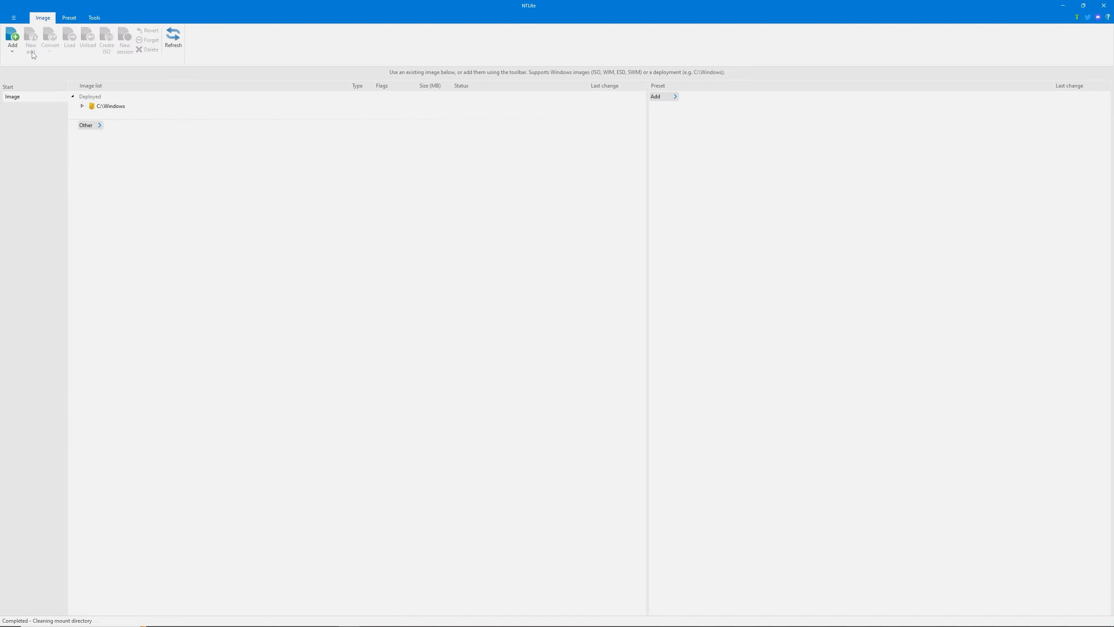
# Add the Windows 11 24H2 x64 ISO from the Files (E:) drive to the image list
pyautogui.click(13, 44)
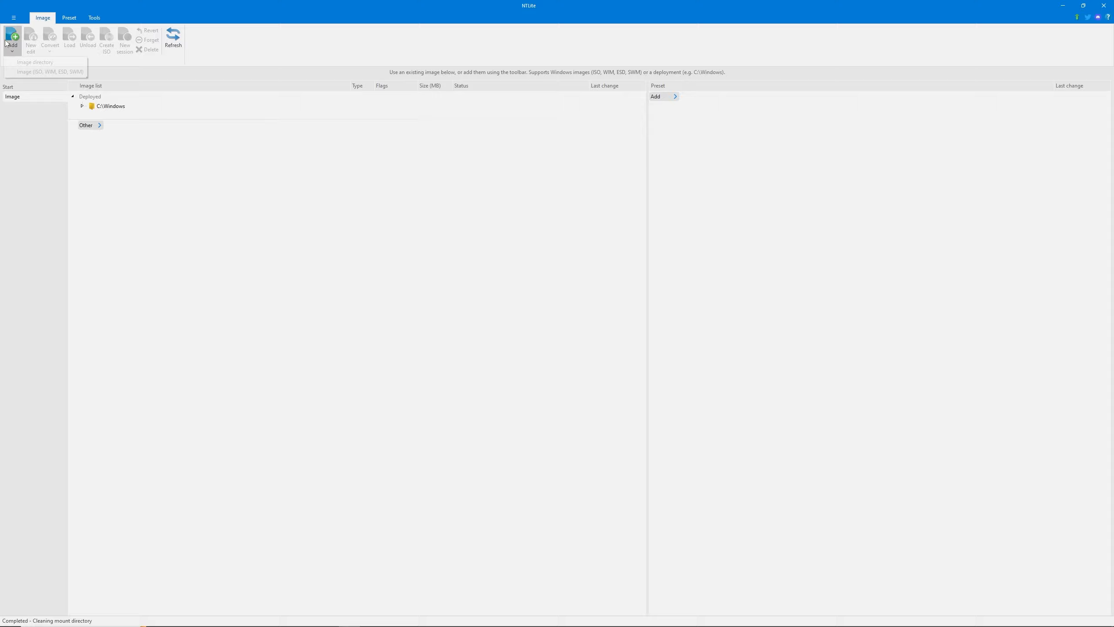
pyautogui.click(20, 72)
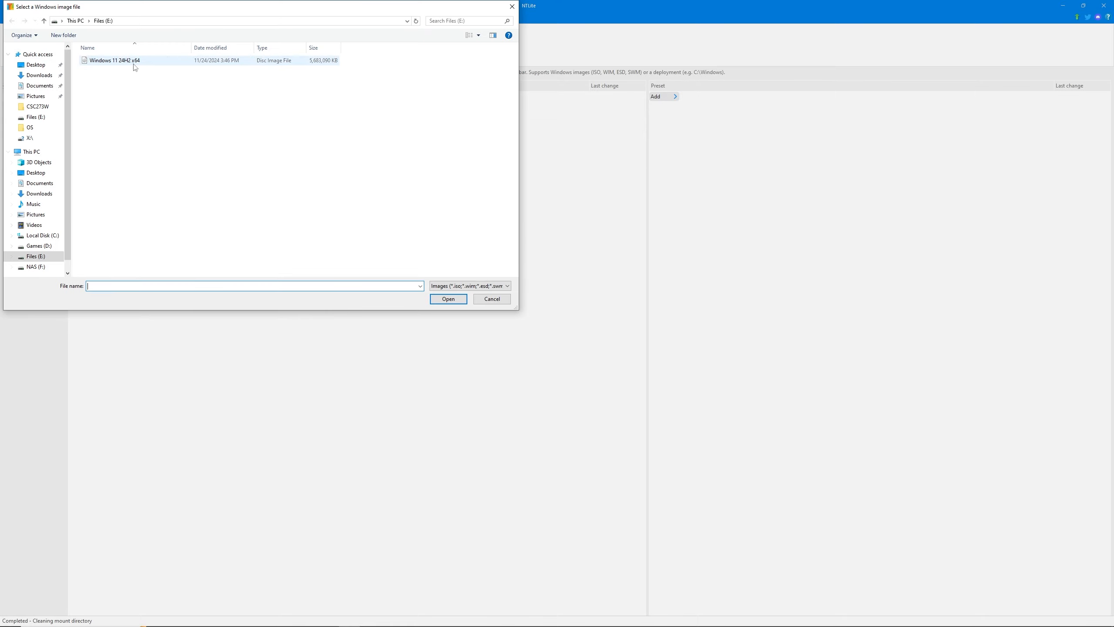
pyautogui.doubleClick(134, 62)
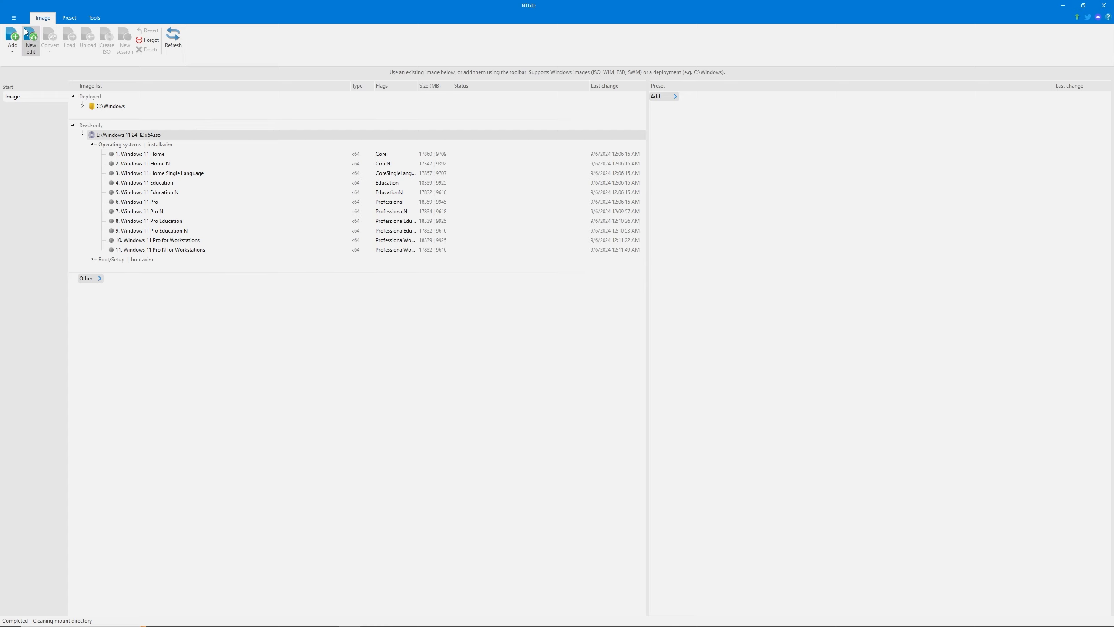
# Create an editable copy of the Windows 11 24H2 x64 image in the current edit cache directory and load its Windows 11 Pro edition
pyautogui.rightClick(160, 136)
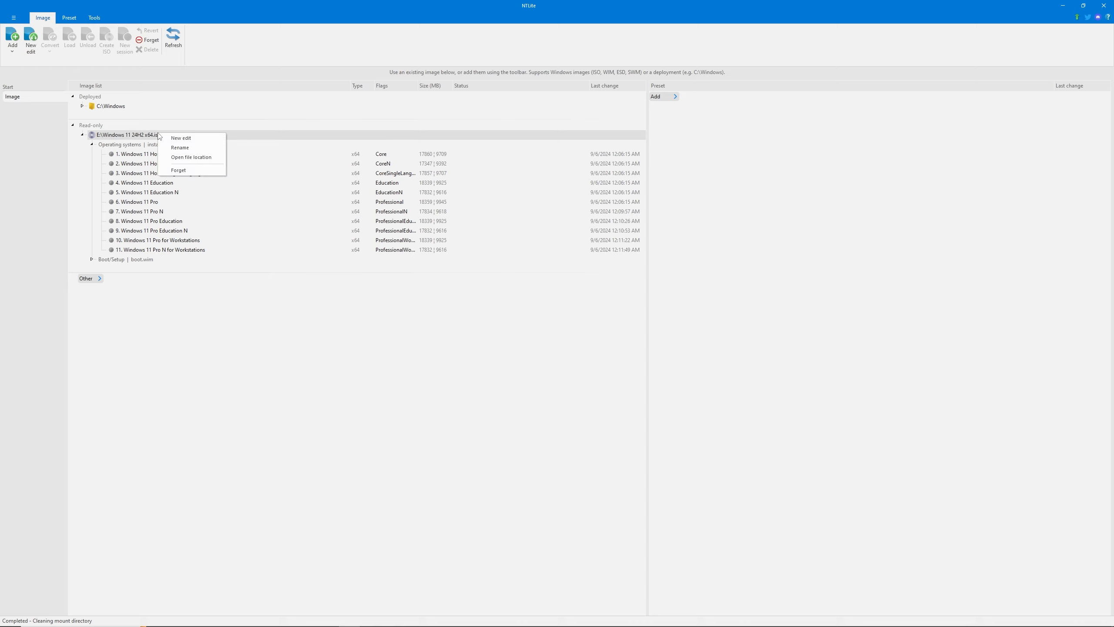
pyautogui.click(181, 139)
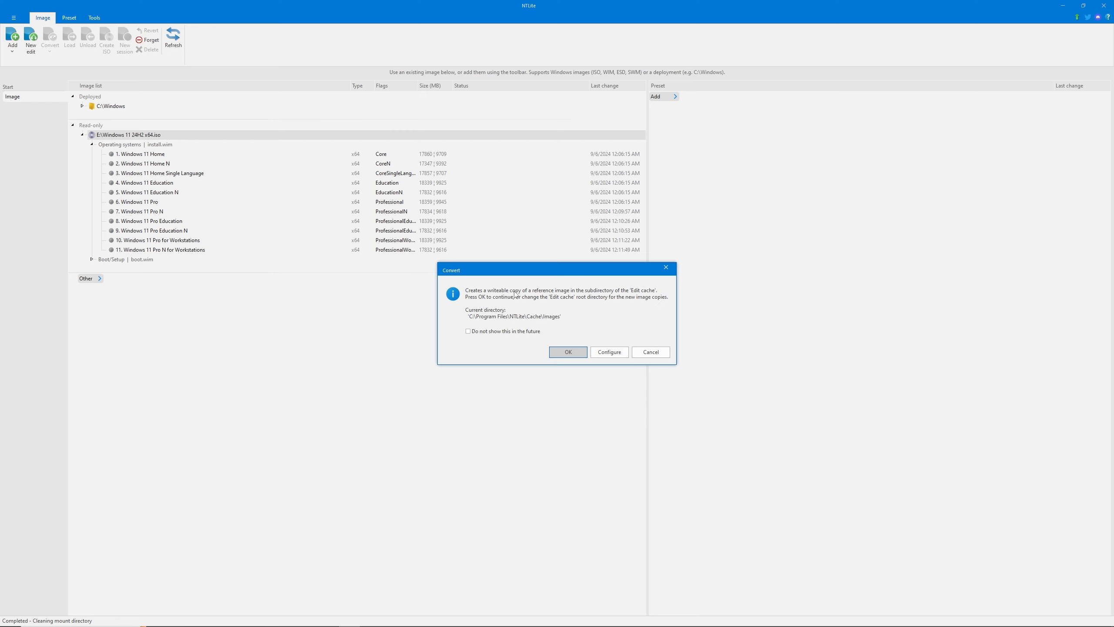
pyautogui.click(578, 353)
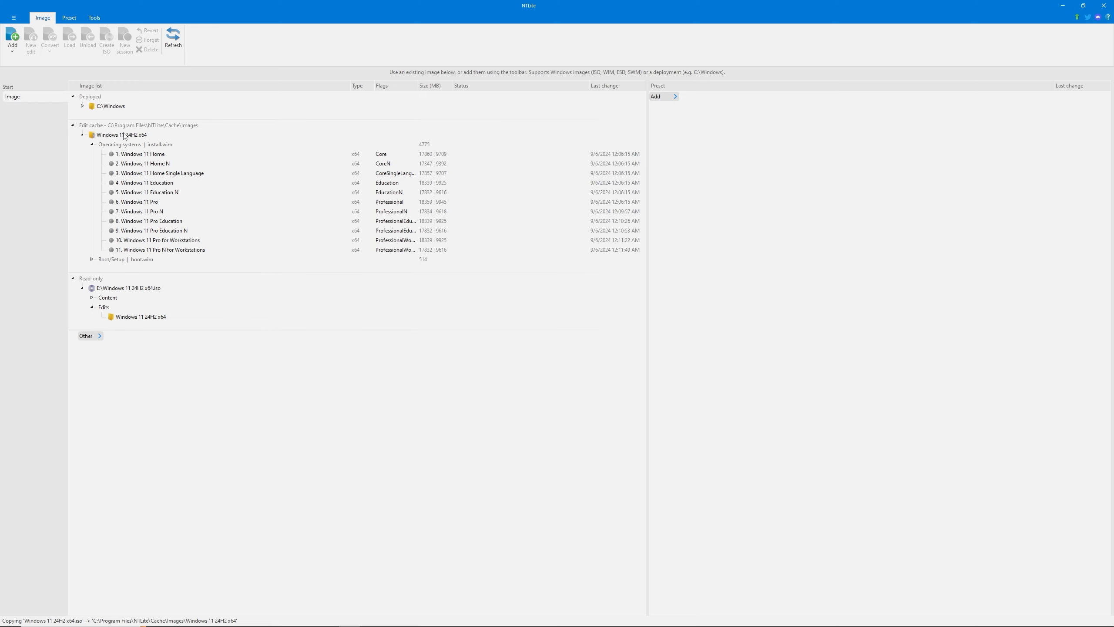
pyautogui.click(151, 203)
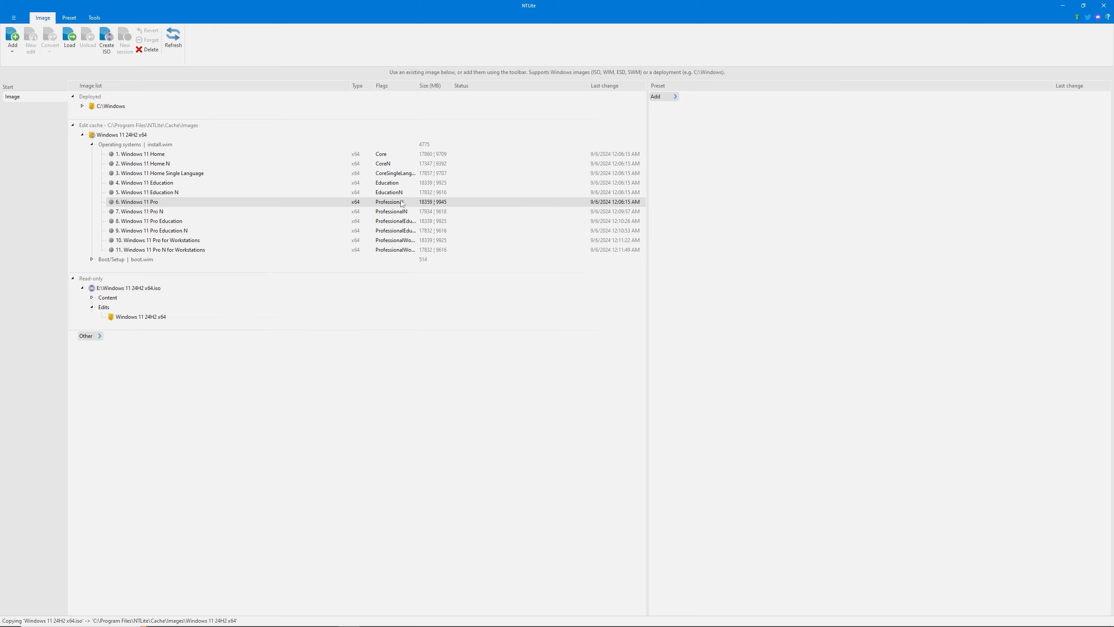
pyautogui.click(69, 40)
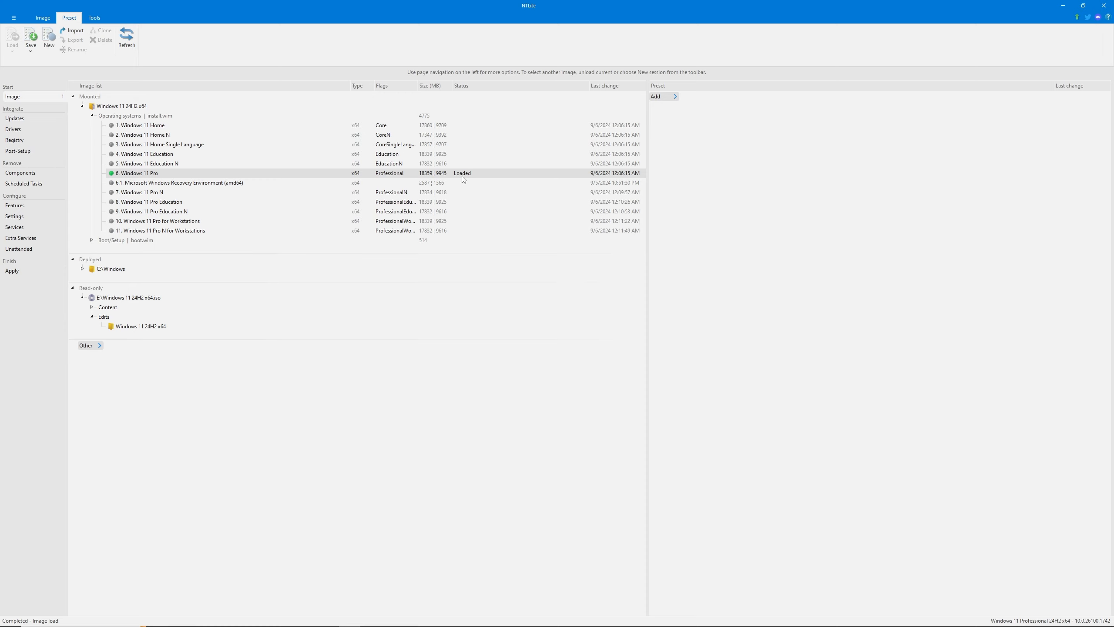
# Review the latest online updates offered for the loaded image and close the list without queuing any
pyautogui.click(18, 119)
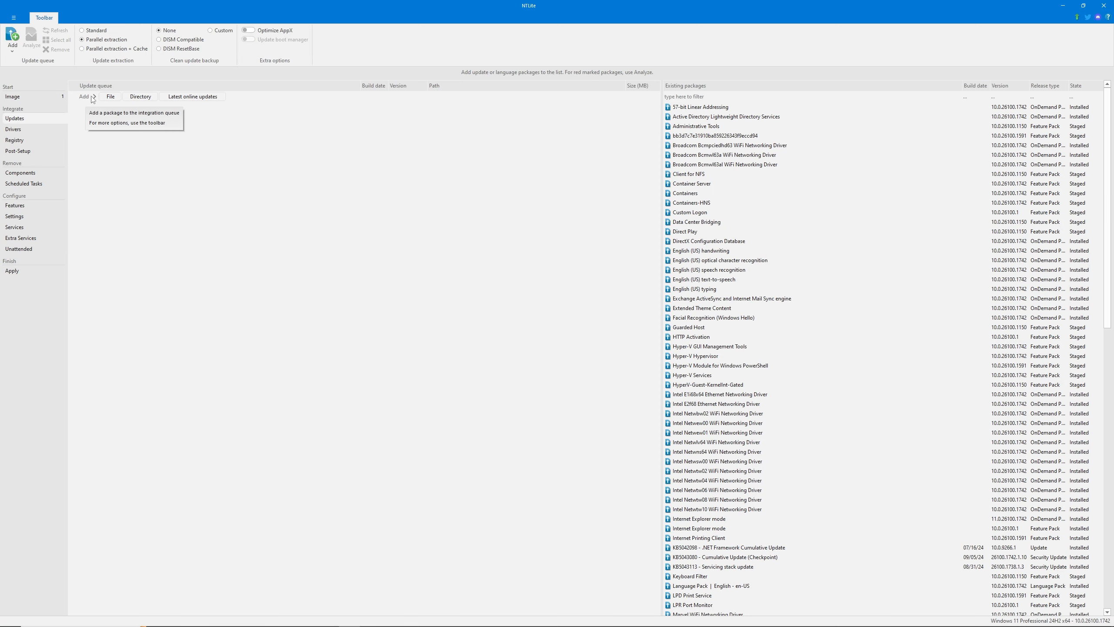
pyautogui.click(203, 101)
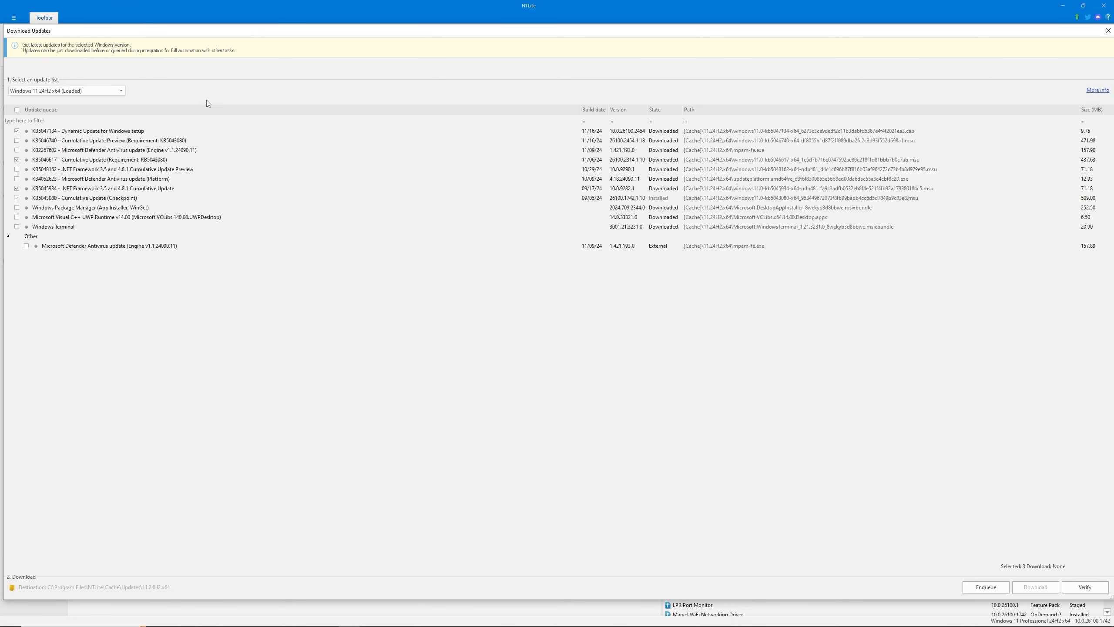
pyautogui.click(16, 141)
pyautogui.click(16, 150)
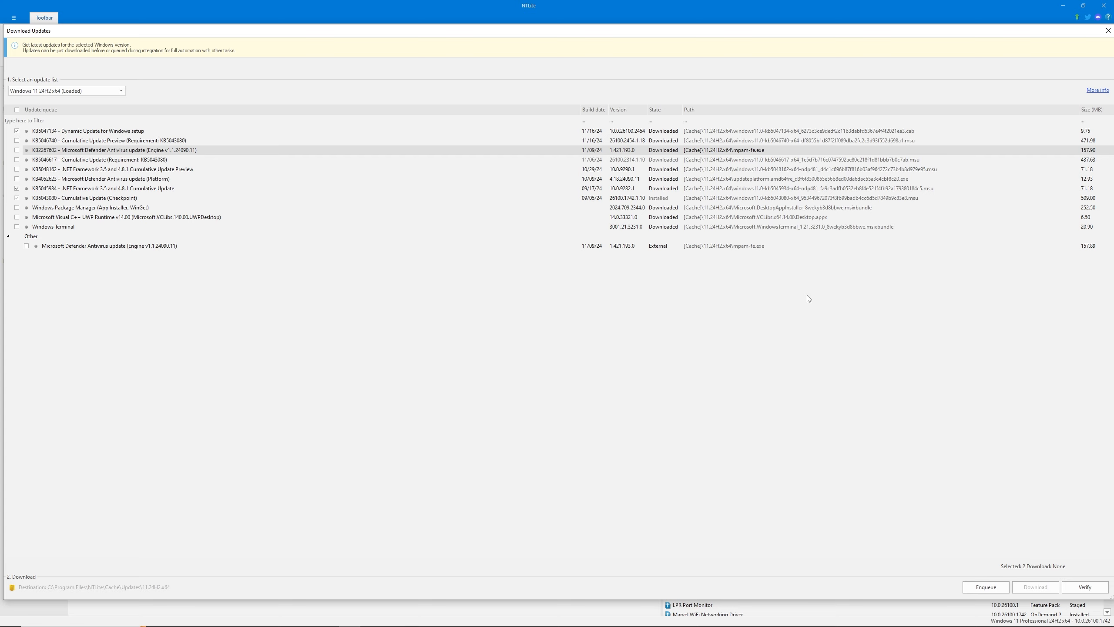
pyautogui.click(1108, 30)
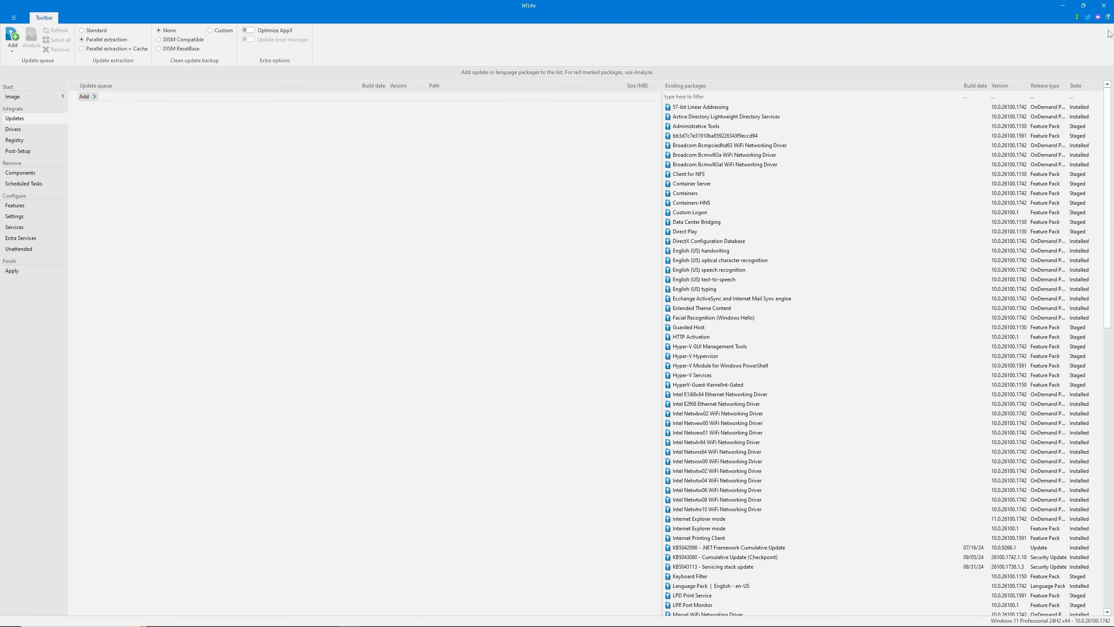
# Examine the file and directory choices for adding drivers to the integration queue, without adding any
pyautogui.click(35, 132)
pyautogui.click(88, 96)
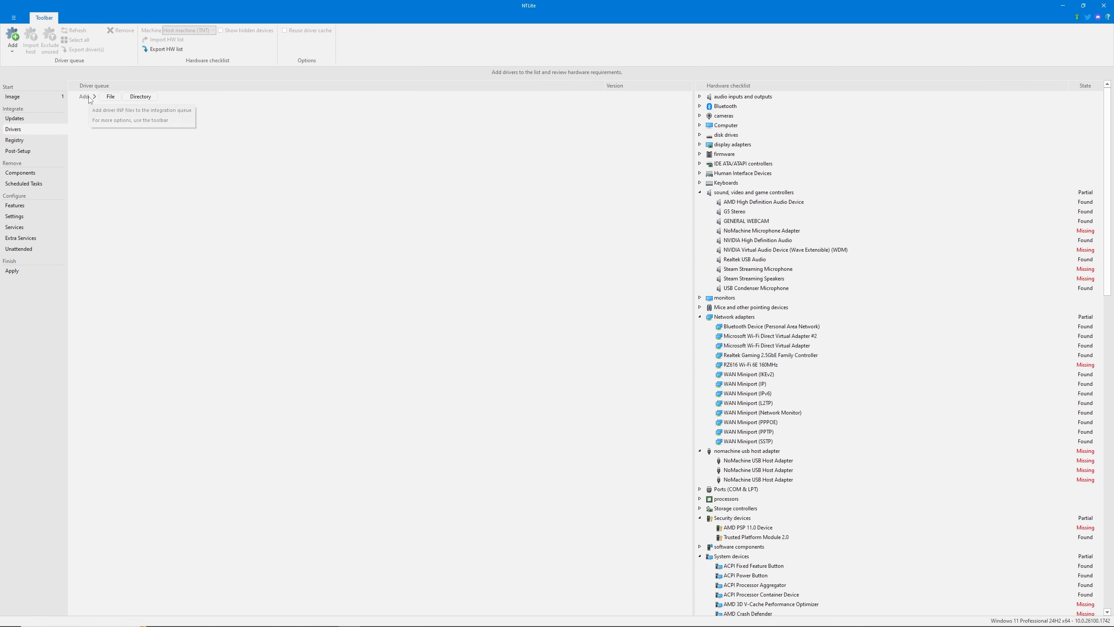
pyautogui.click(112, 97)
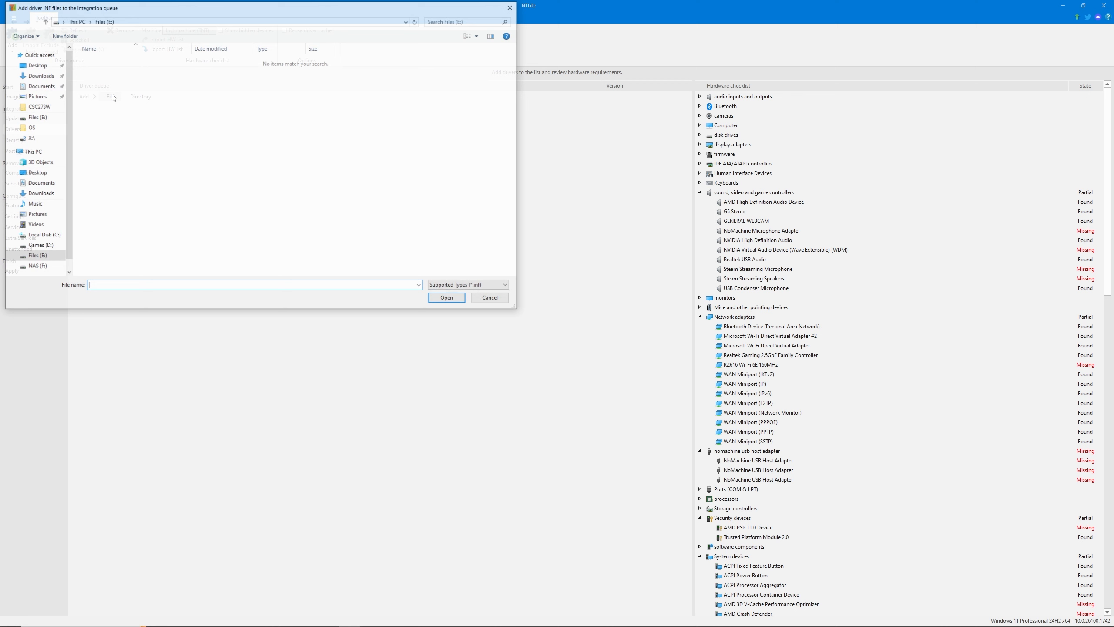
pyautogui.click(511, 7)
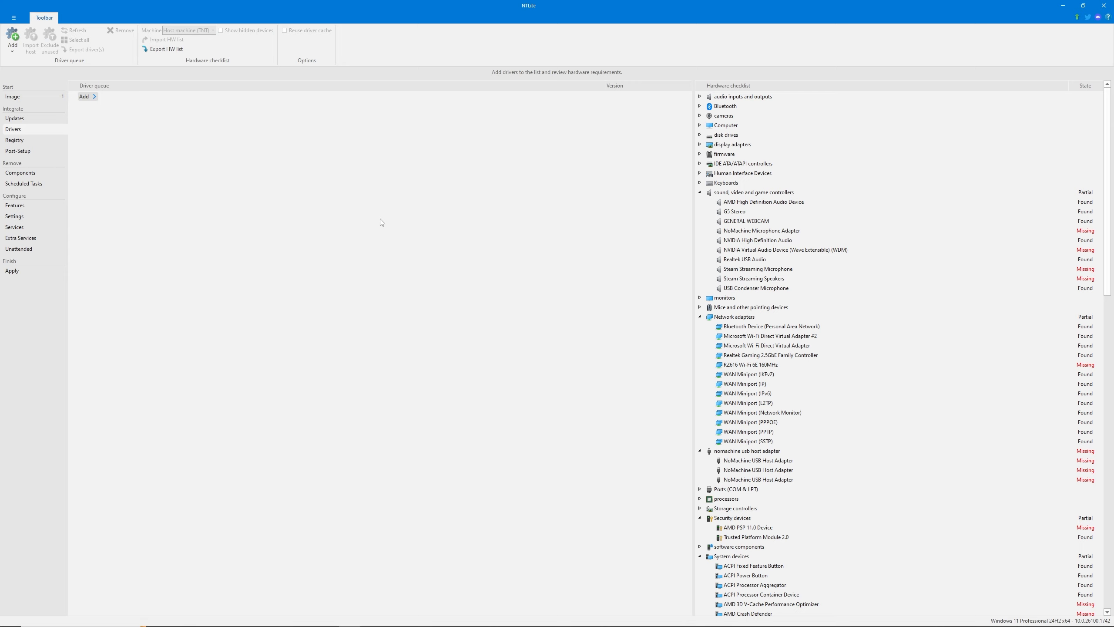
pyautogui.click(91, 99)
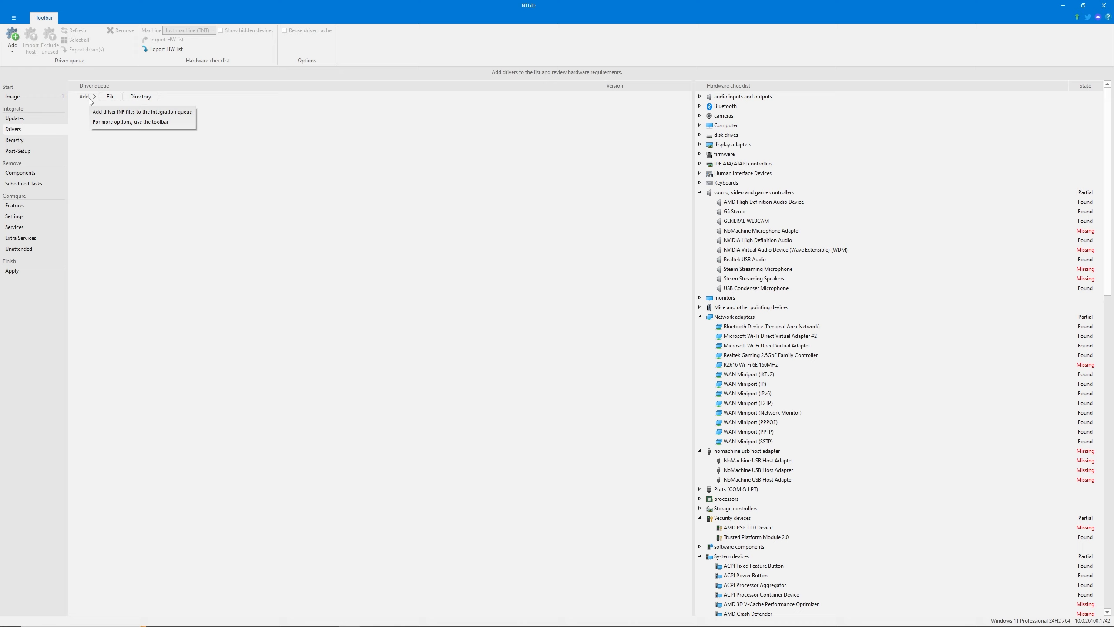
pyautogui.click(113, 97)
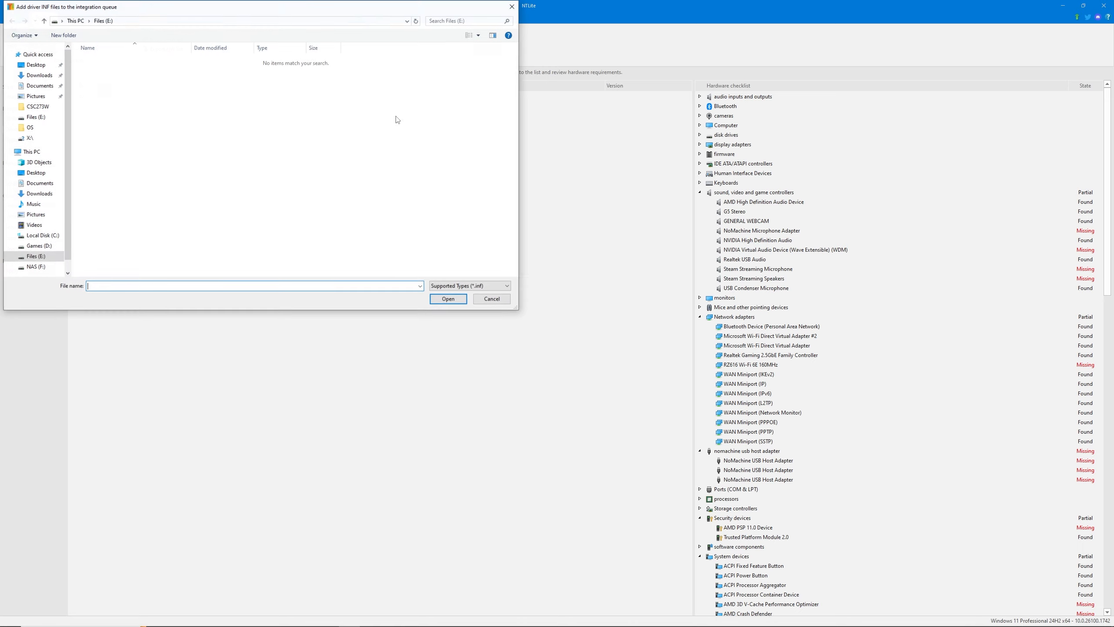
pyautogui.click(510, 7)
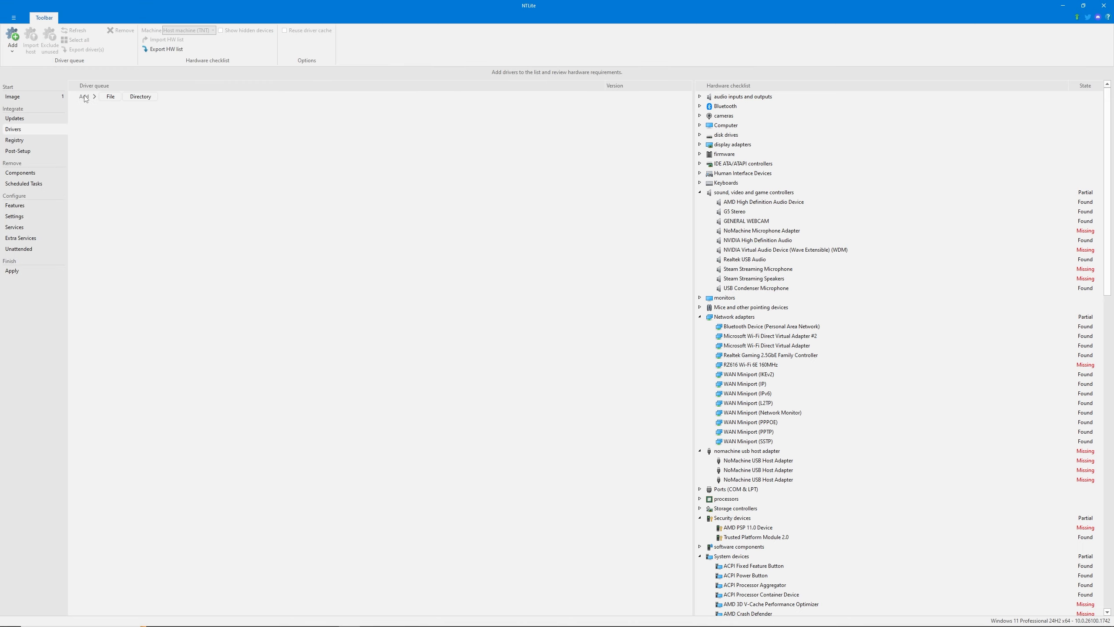
pyautogui.click(143, 97)
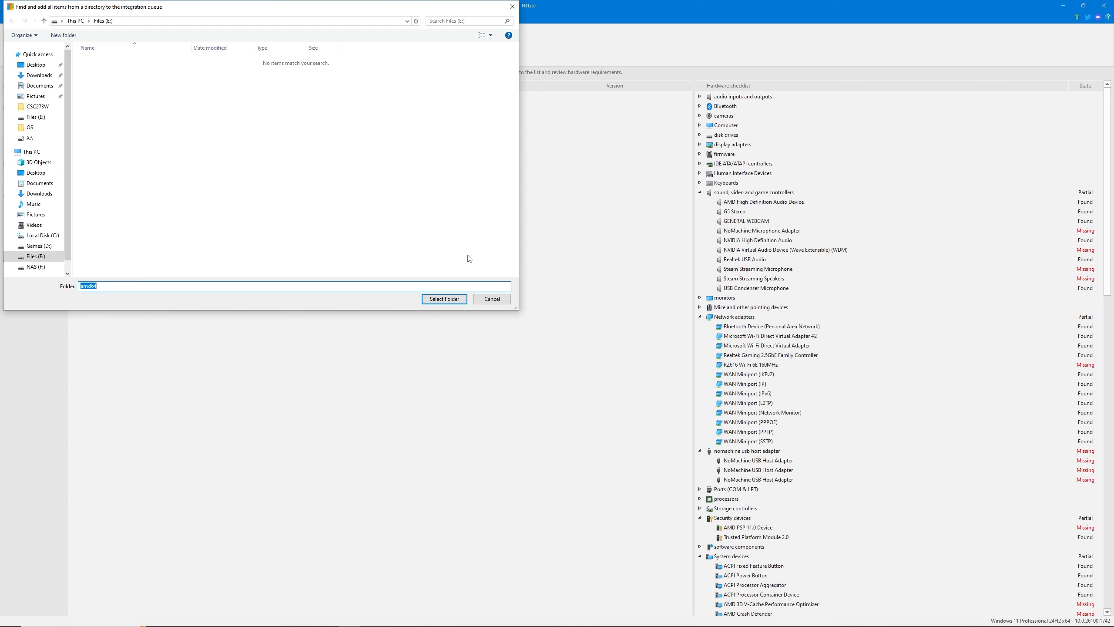
pyautogui.click(492, 299)
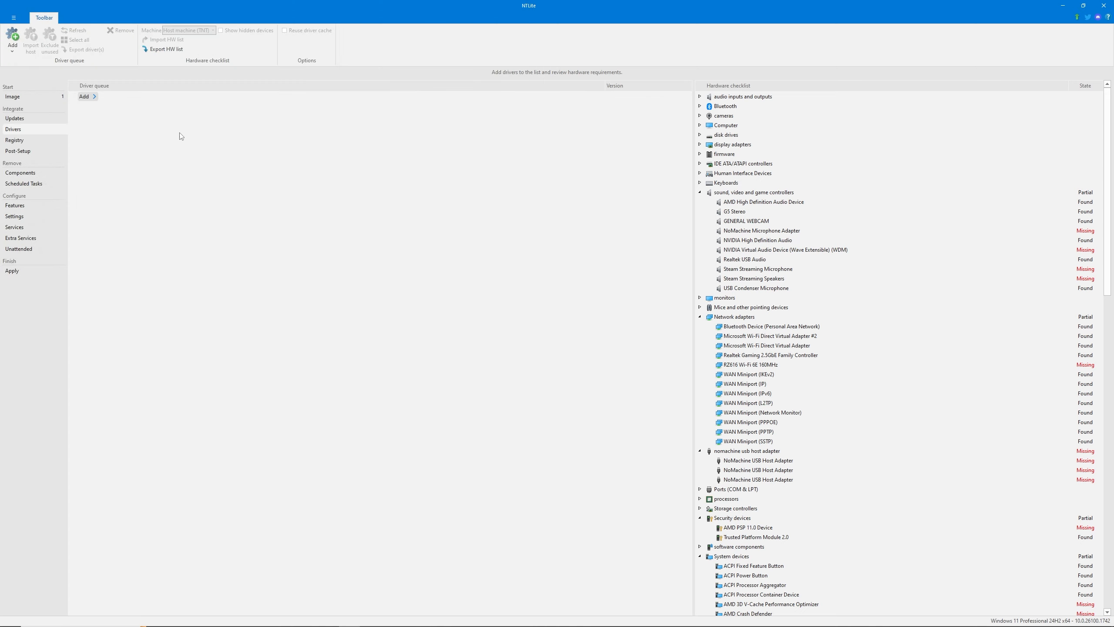
# Examine the file and directory choices for adding registry files to the registry queue, without adding any
pyautogui.click(14, 140)
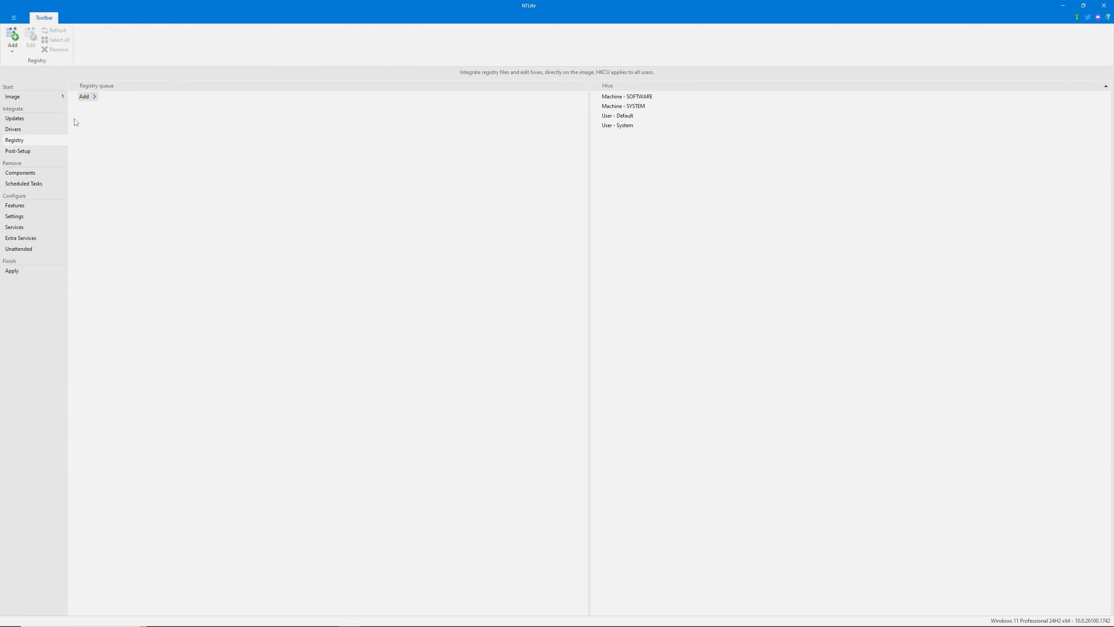
pyautogui.click(84, 96)
pyautogui.click(111, 97)
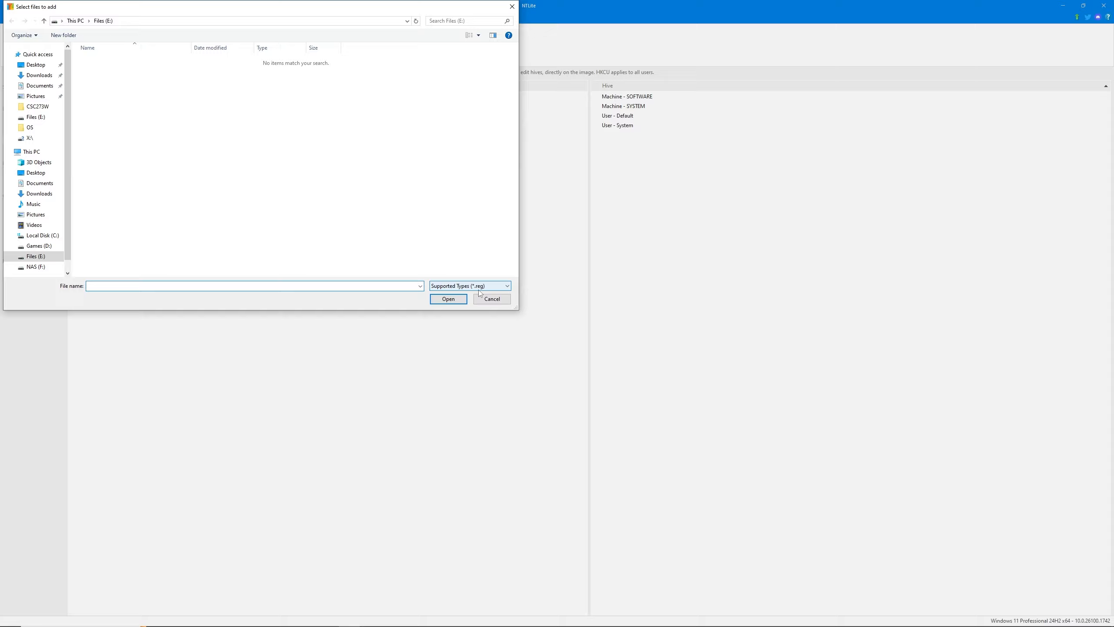
pyautogui.click(491, 299)
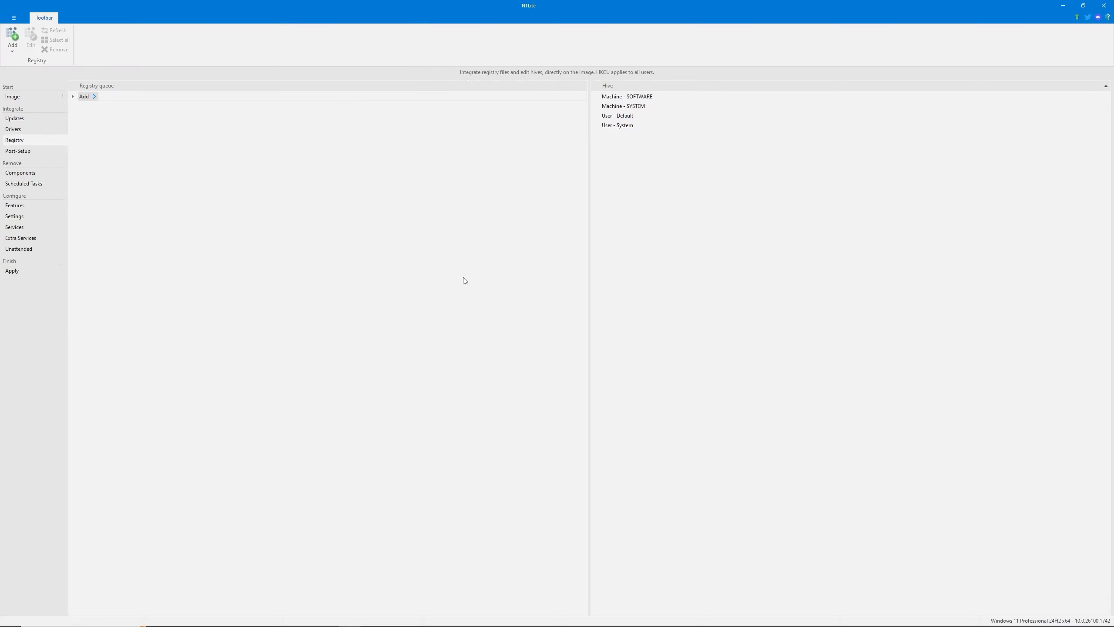
pyautogui.click(85, 96)
pyautogui.click(111, 98)
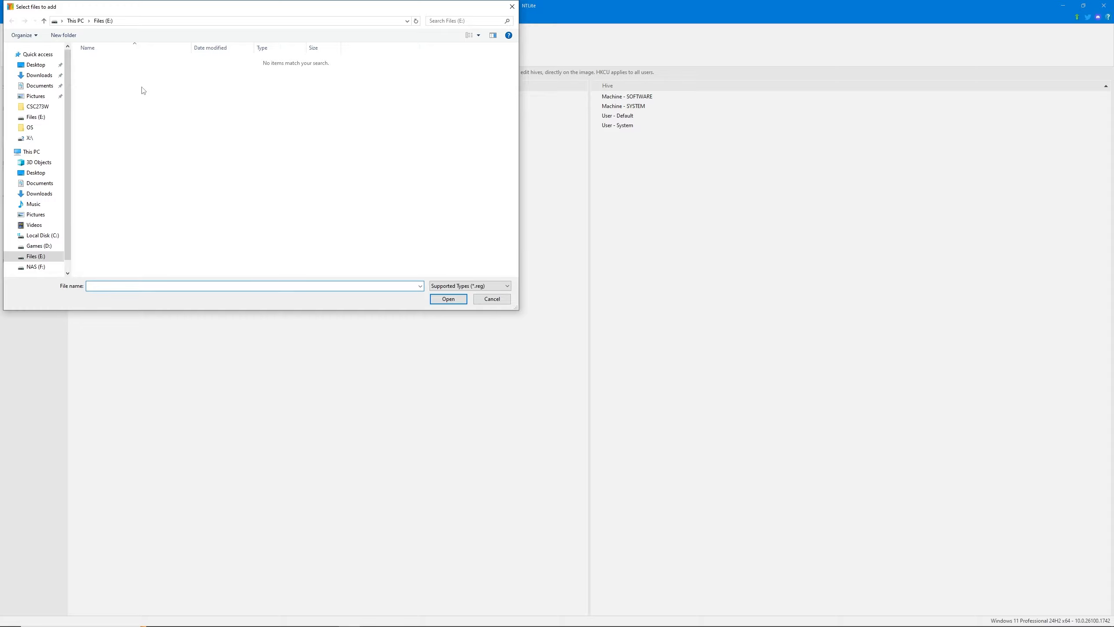
pyautogui.click(512, 6)
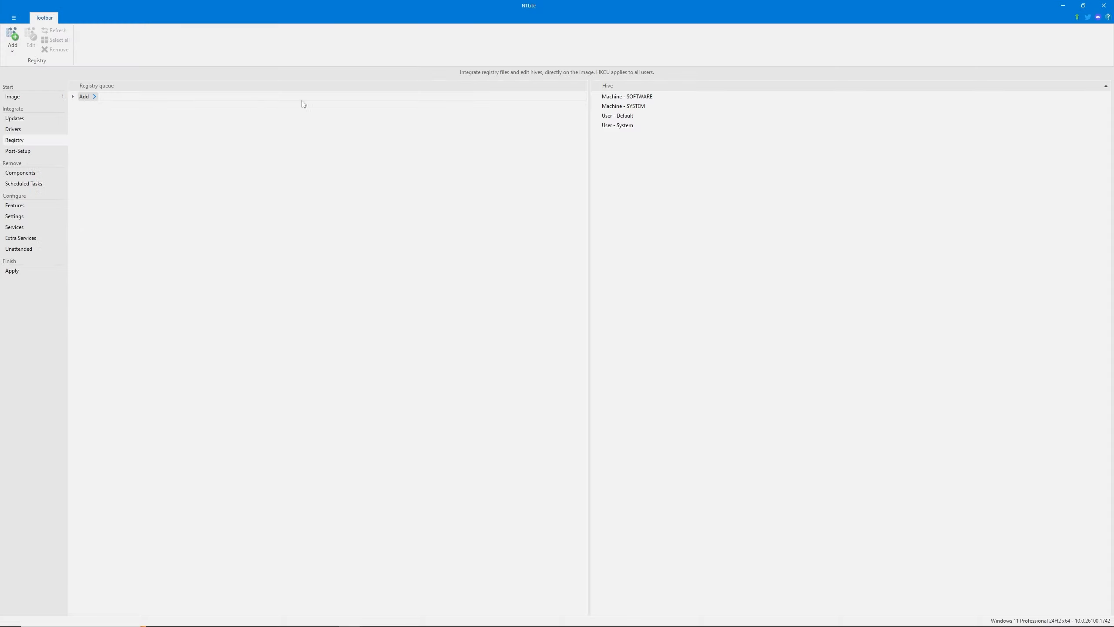
pyautogui.click(96, 97)
pyautogui.click(141, 97)
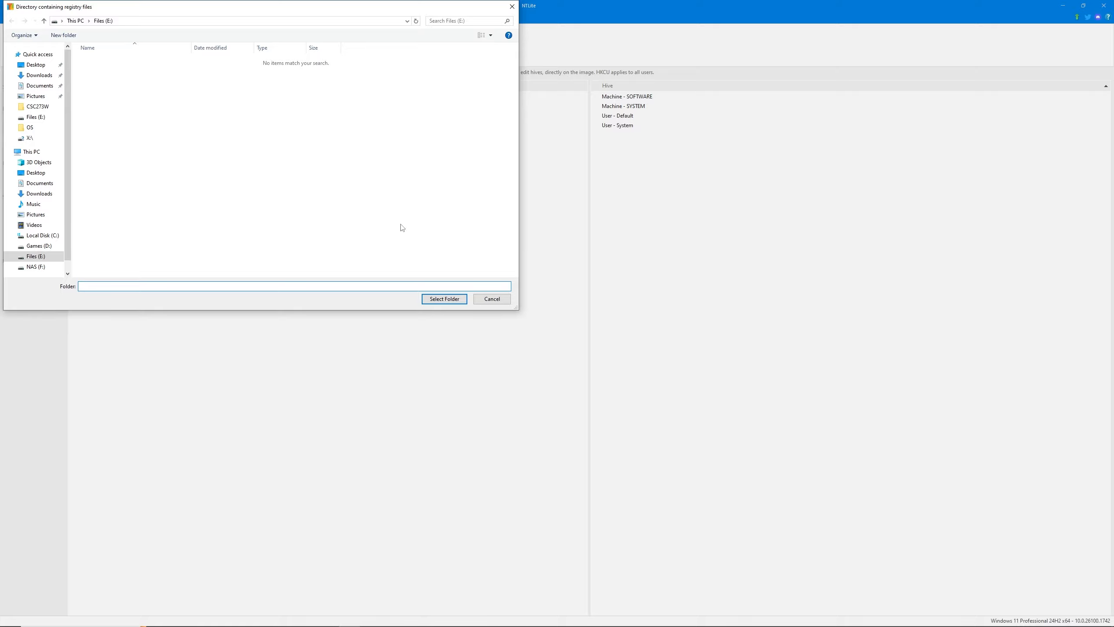
pyautogui.click(492, 299)
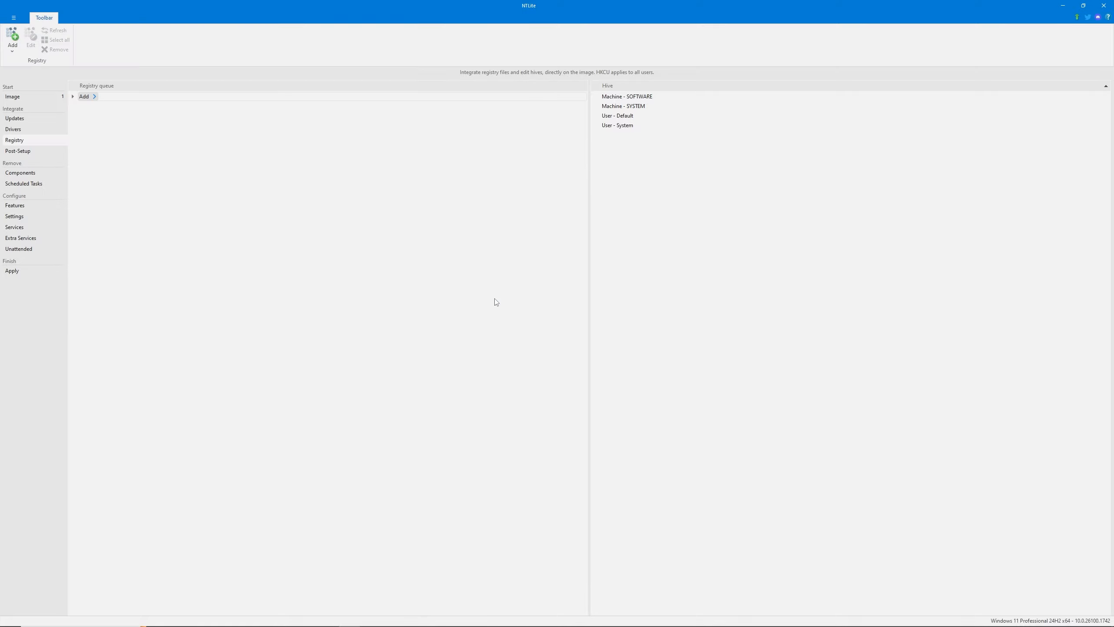
pyautogui.click(138, 97)
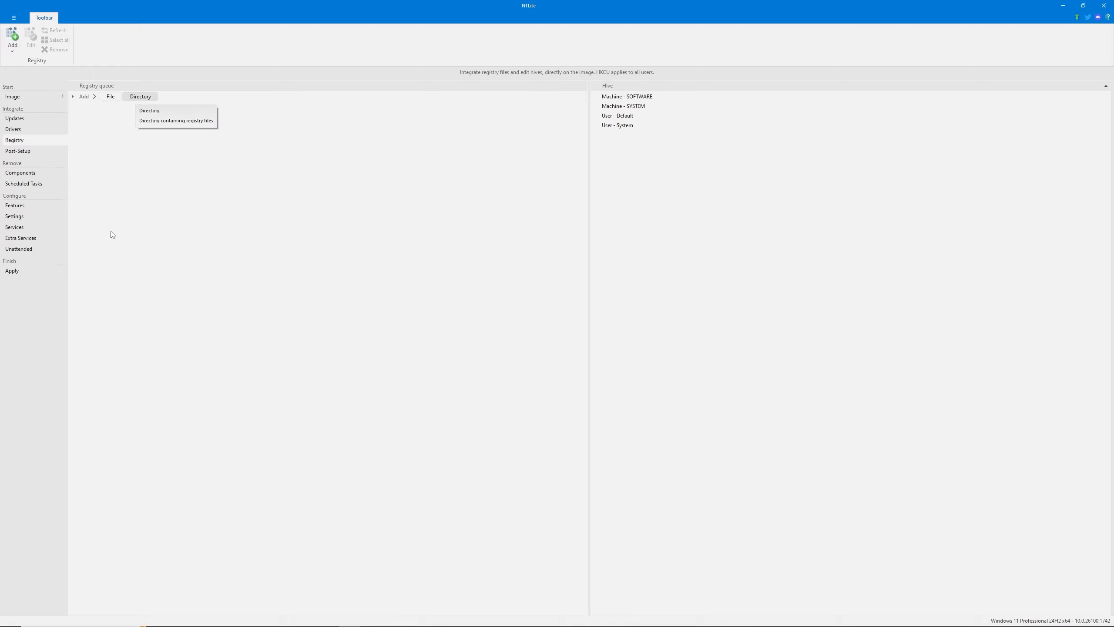
# Examine the installer files available for post-setup tasks before logon, without adding any
pyautogui.click(27, 151)
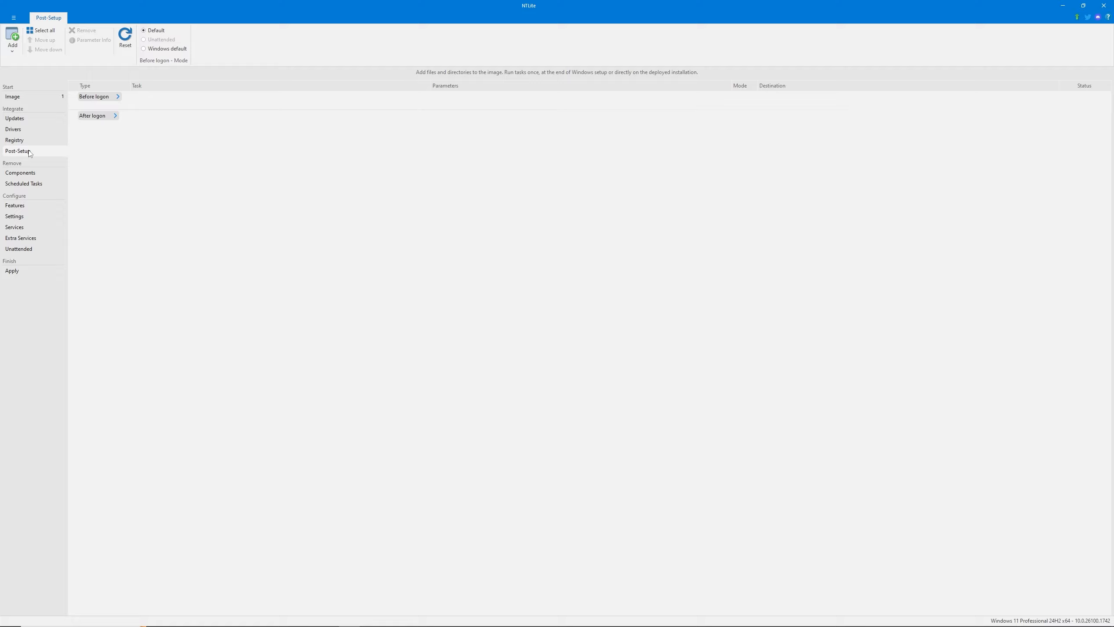
pyautogui.moveTo(102, 104)
pyautogui.click(162, 98)
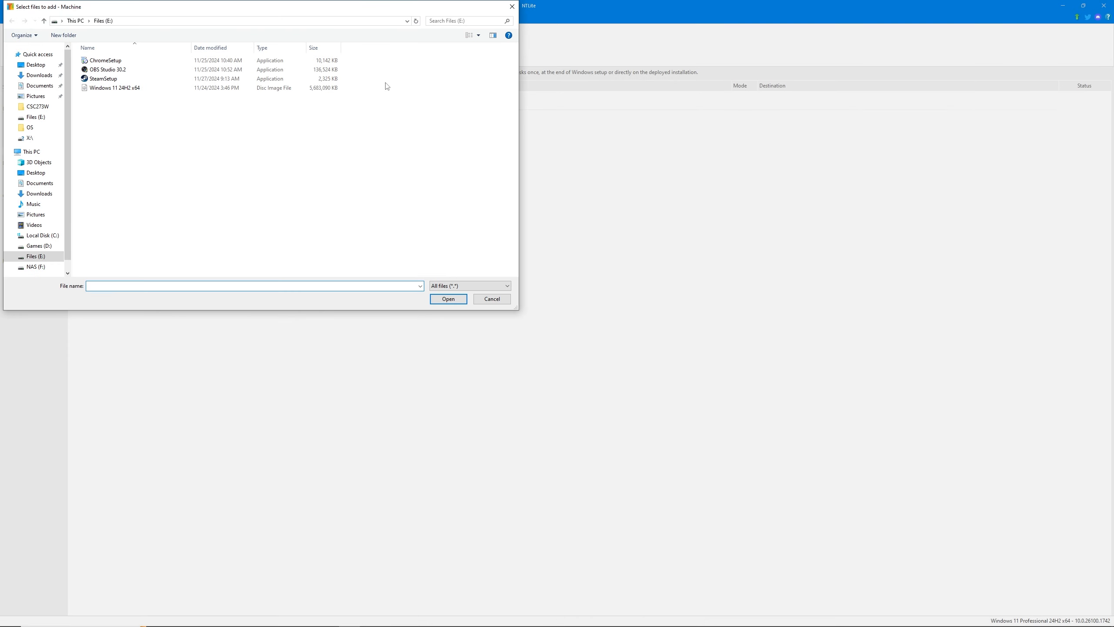
pyautogui.moveTo(357, 84); pyautogui.dragTo(319, 48)
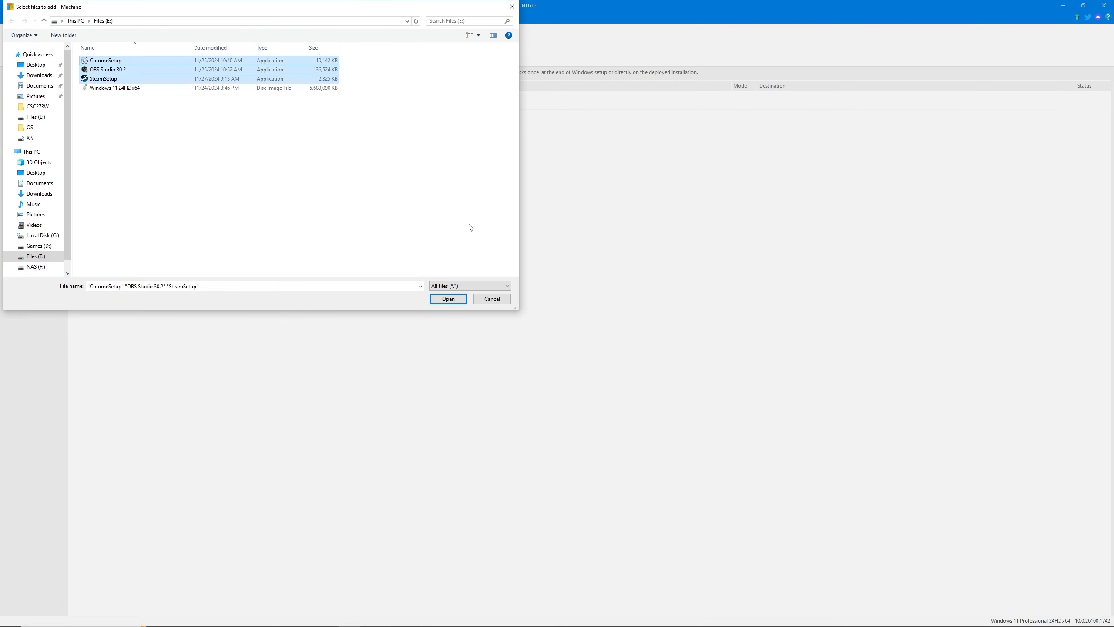
pyautogui.click(512, 7)
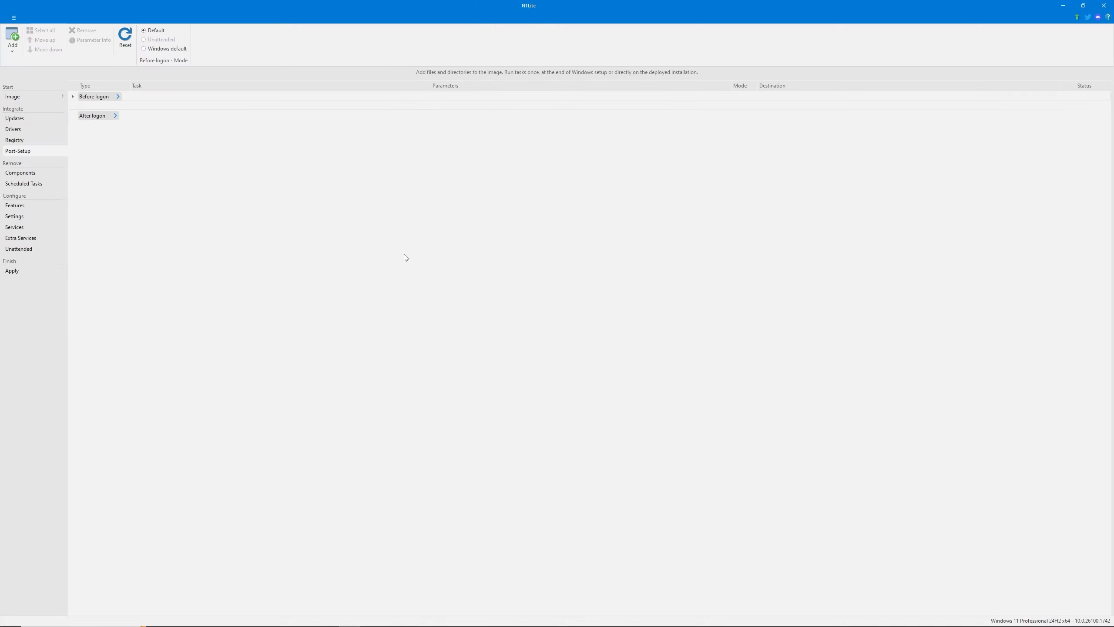
# Add the ChromeSetup, OBS Studio 30.2 and SteamSetup installers as post-setup tasks that run before logon
pyautogui.moveTo(102, 97)
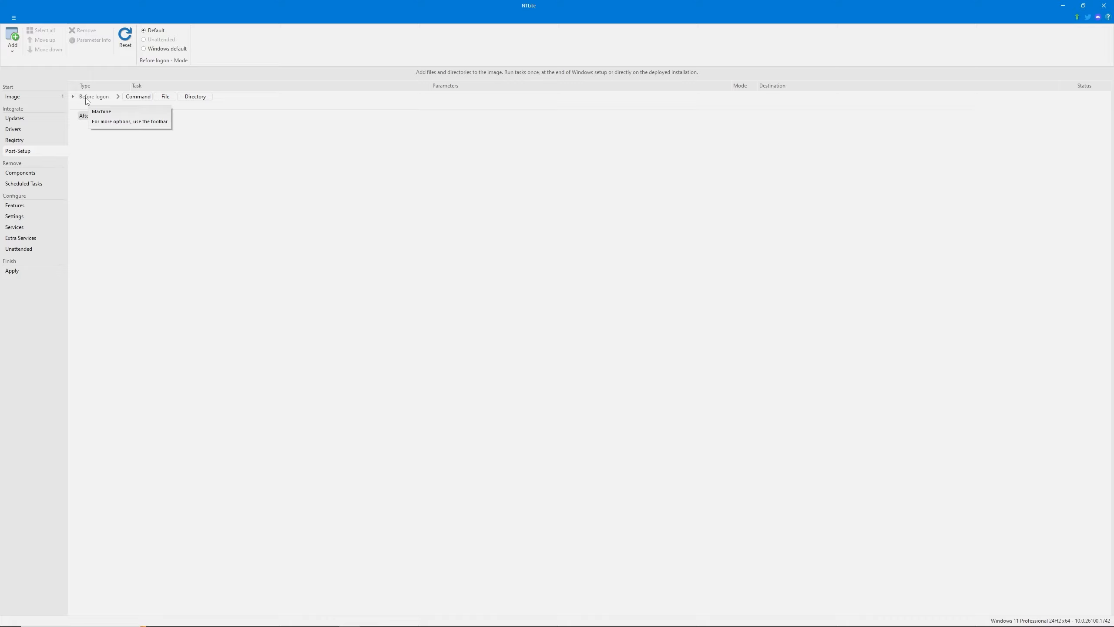
pyautogui.moveTo(86, 118)
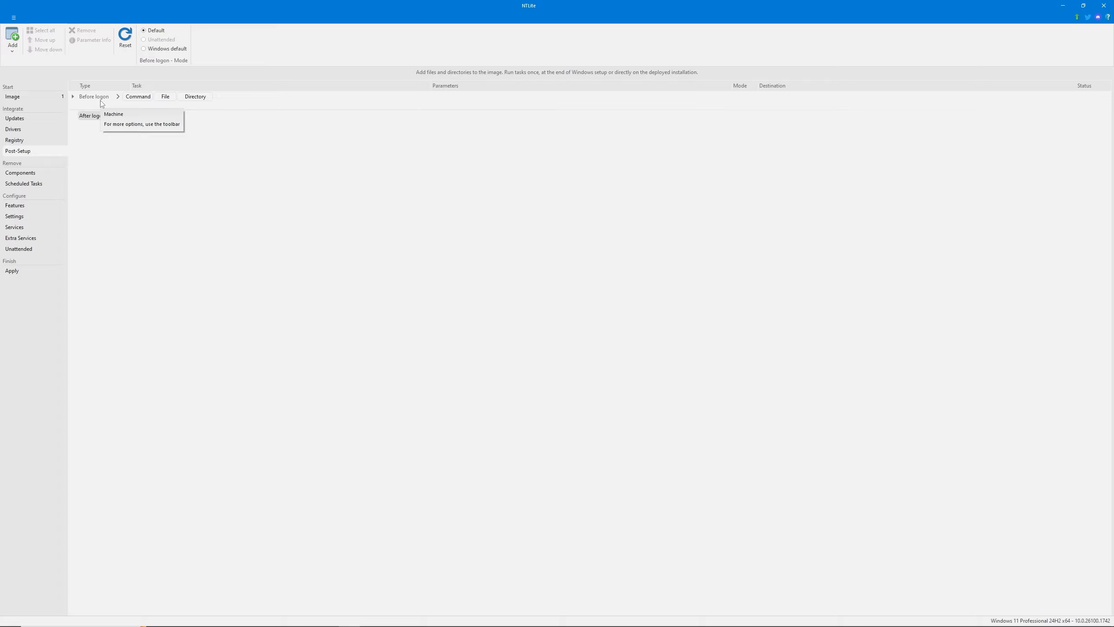
pyautogui.click(165, 97)
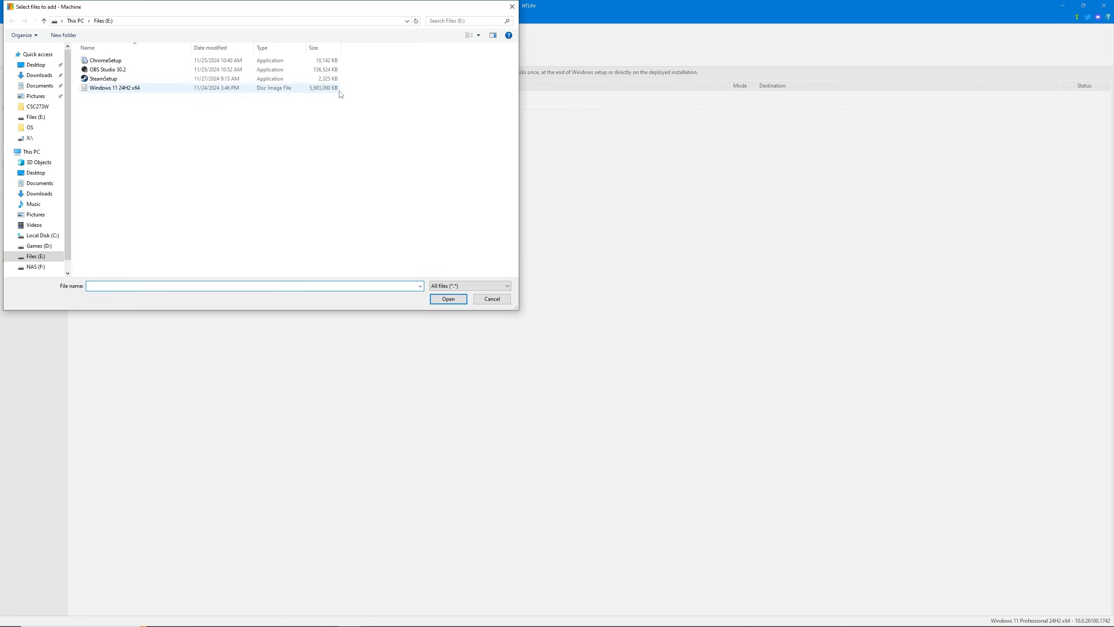
pyautogui.moveTo(349, 81); pyautogui.dragTo(320, 54)
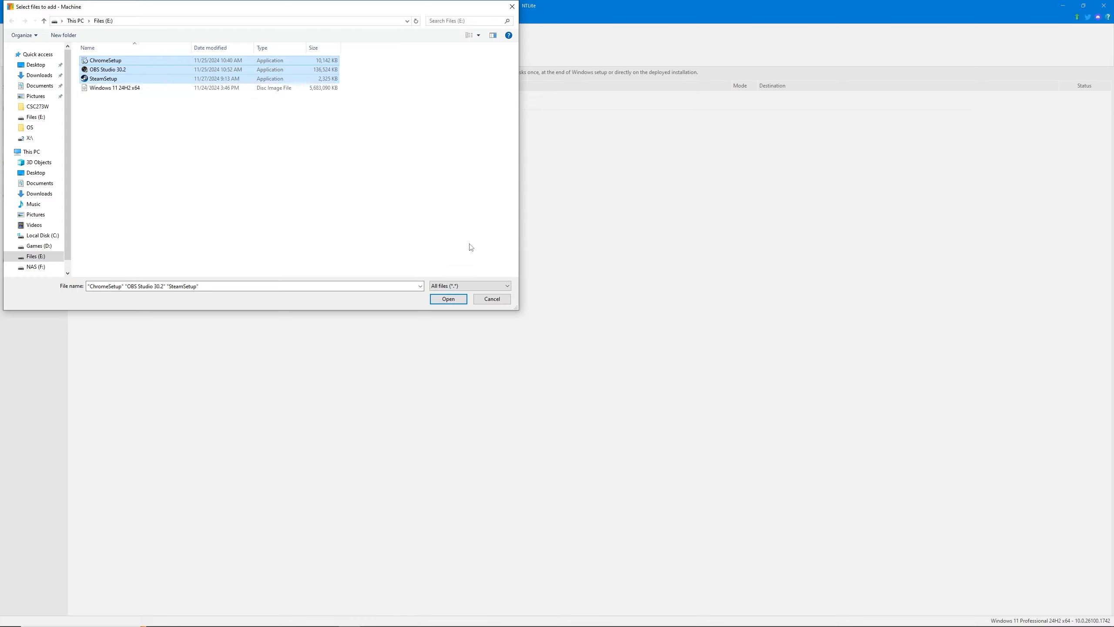
pyautogui.click(448, 299)
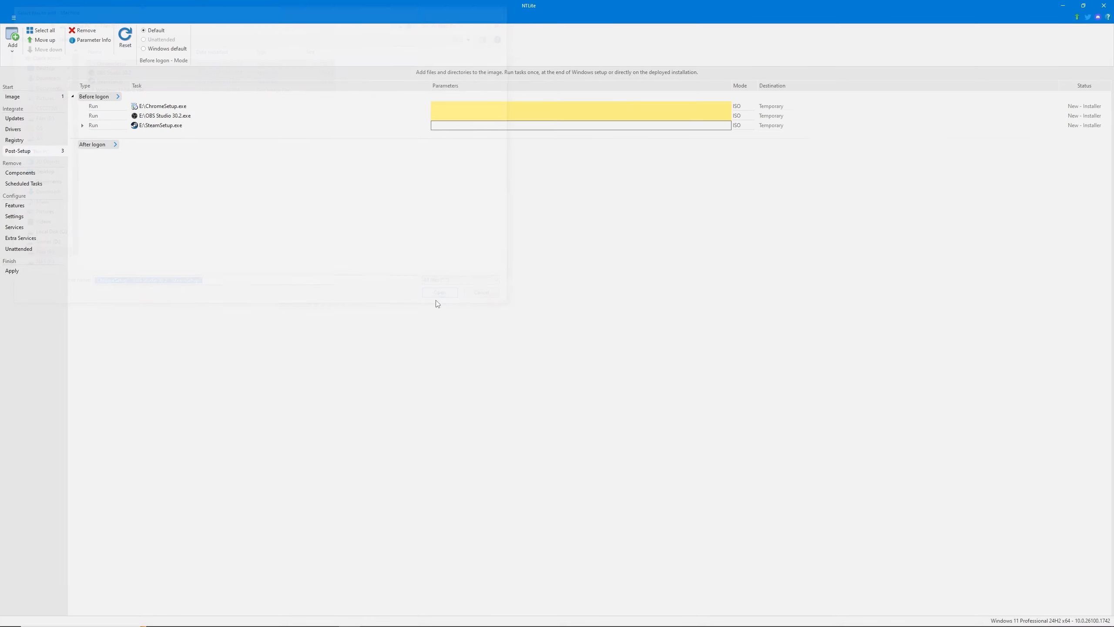
# Switch to the web browser and search for "chrome silent install parameters" to read the switches for the Chrome installer
pyautogui.click(531, 106)
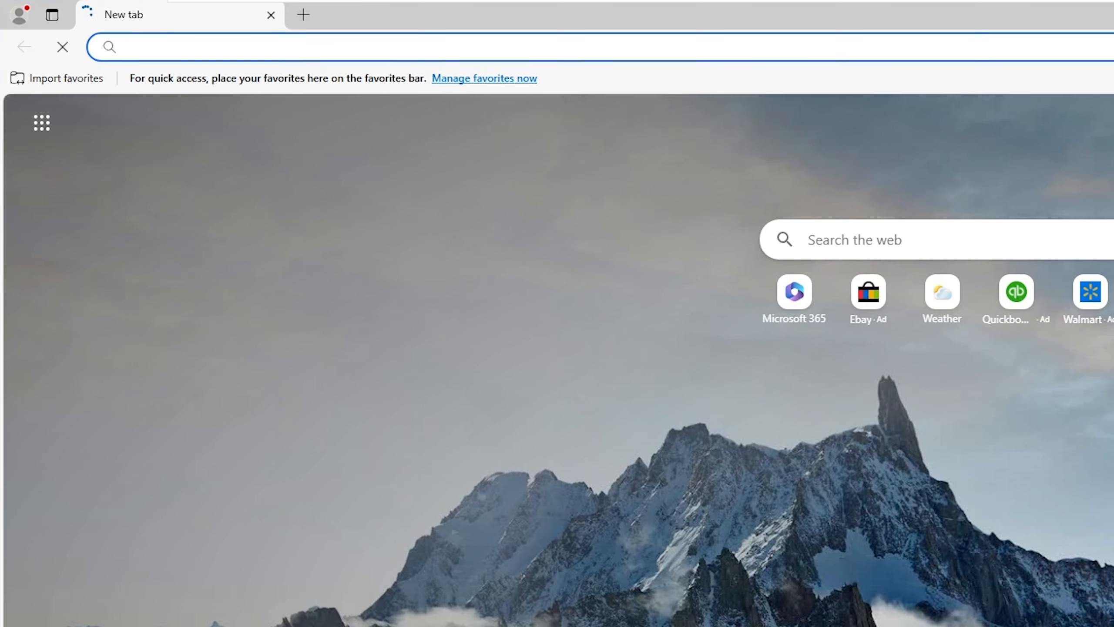
pyautogui.write('chrome silent ')
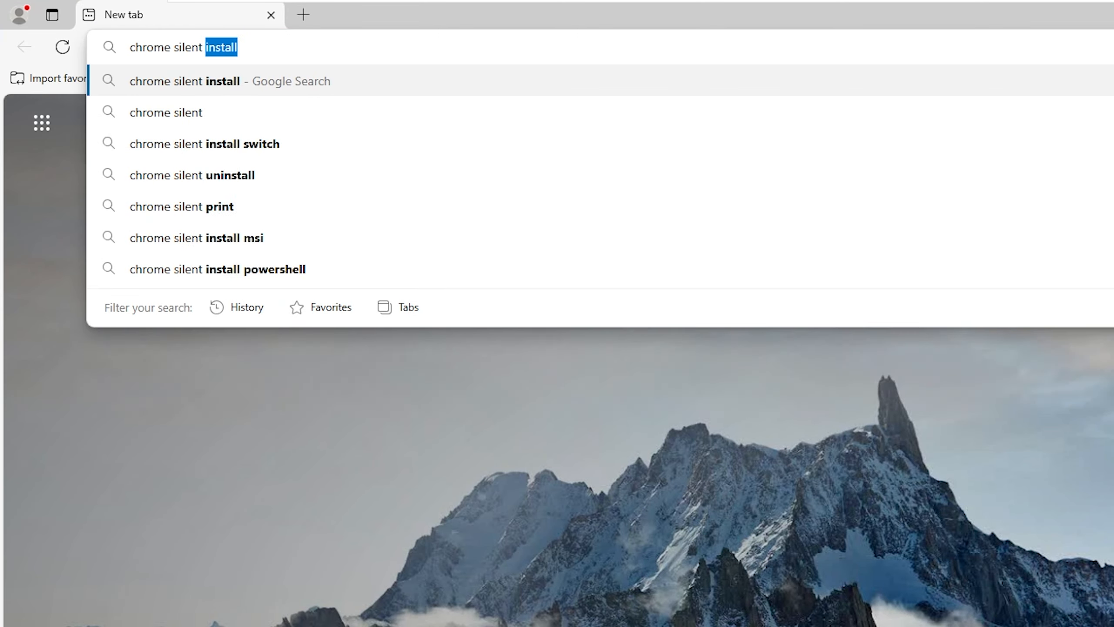
pyautogui.write('install param')
pyautogui.press('Return')
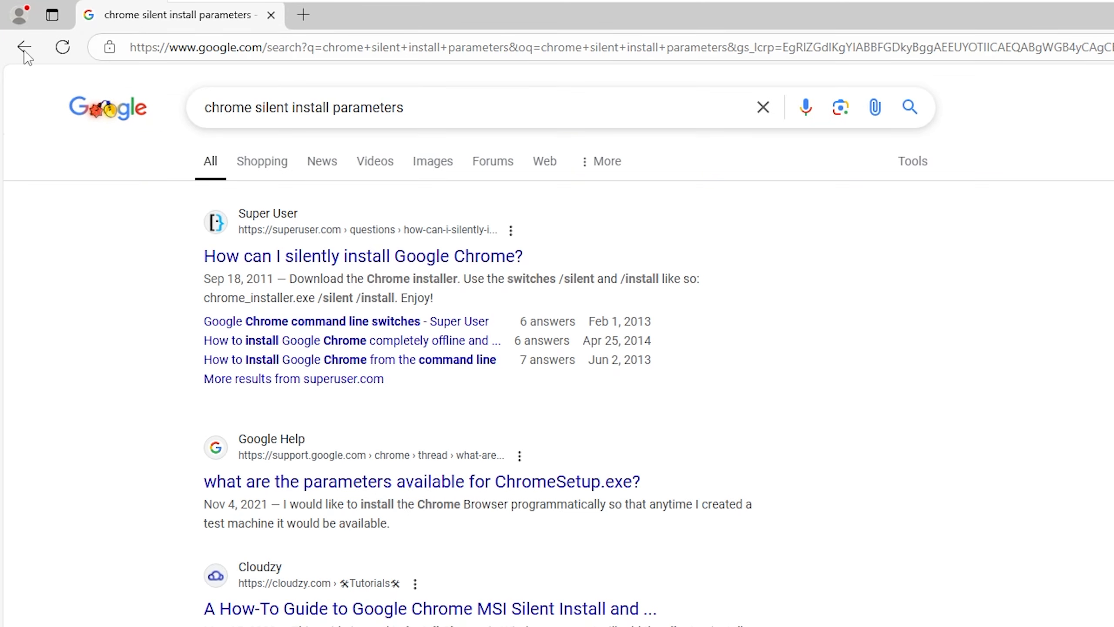
pyautogui.moveTo(318, 298); pyautogui.dragTo(393, 298)
pyautogui.click(977, 368)
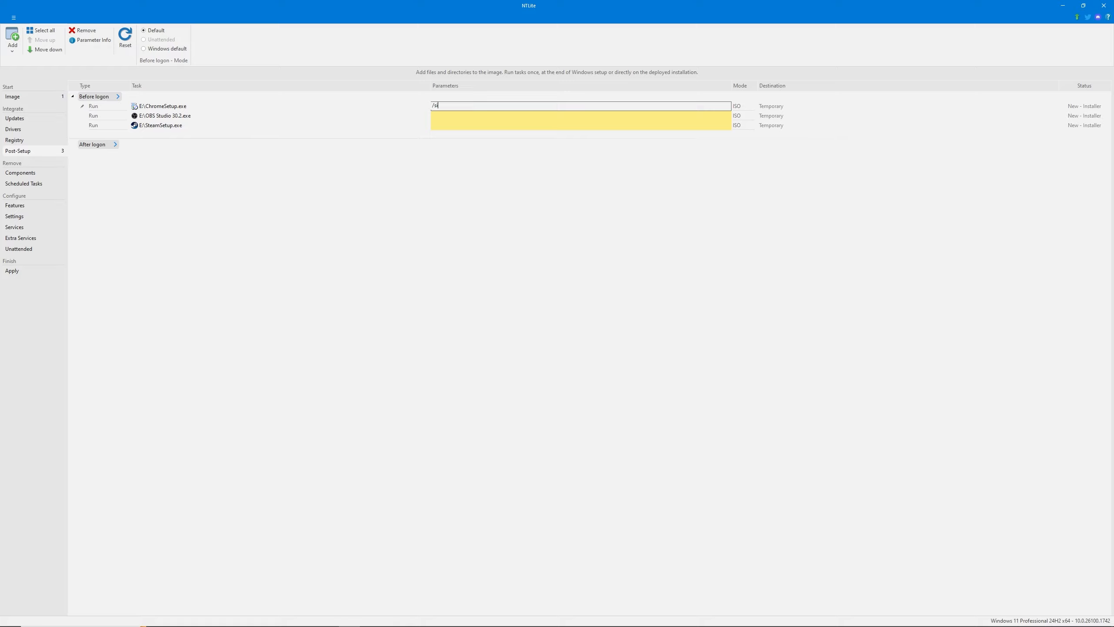
# Set the parameters to /silent /install for ChromeSetup and /S for both OBS Studio 30.2 and SteamSetup
pyautogui.write('lent /install')
pyautogui.click(507, 116)
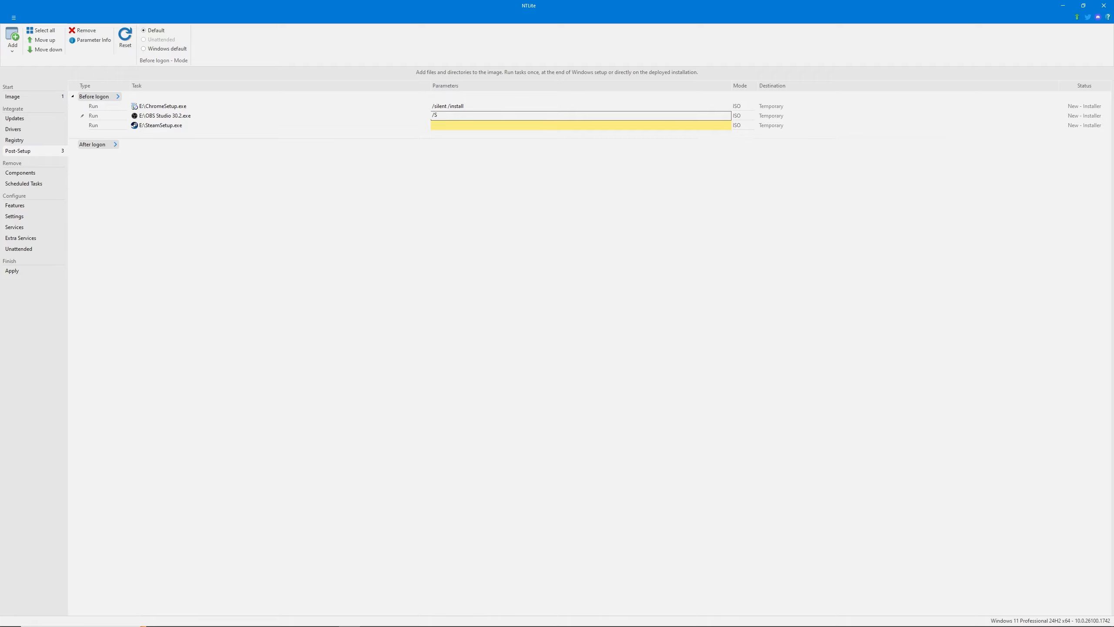
pyautogui.click(522, 124)
pyautogui.write('/S')
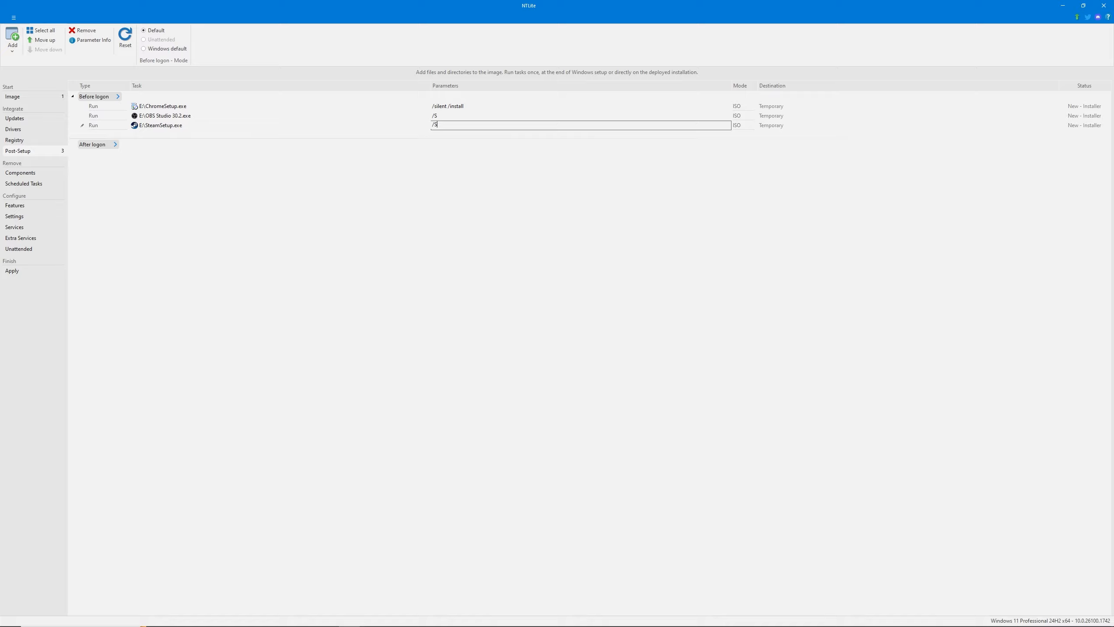
pyautogui.click(536, 187)
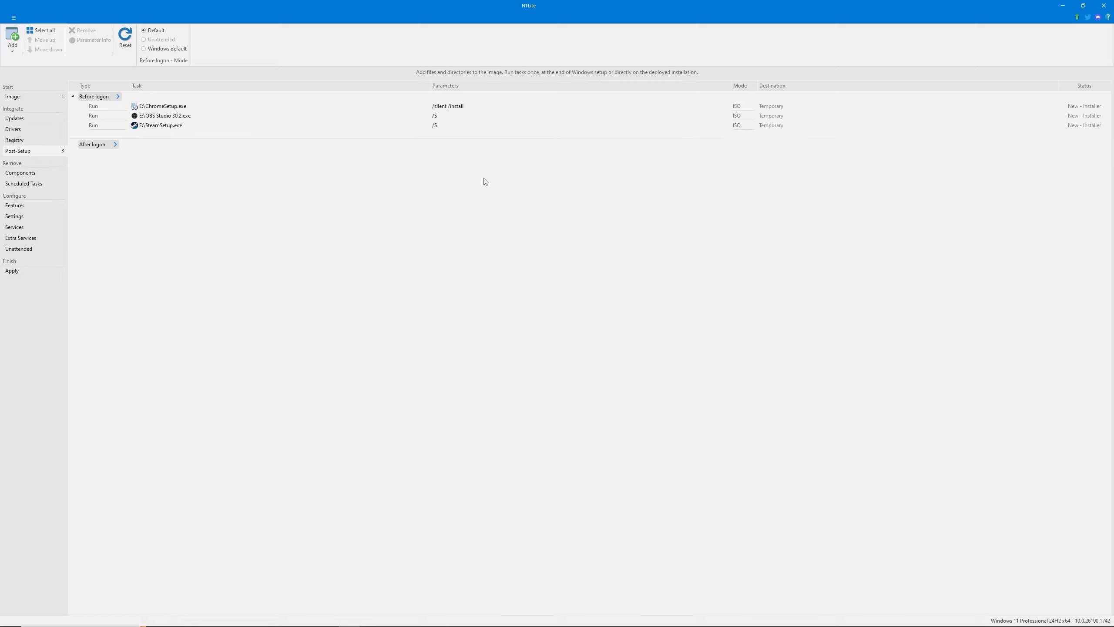
# Examine the directory choice for post-setup tasks before logon, without adding a folder
pyautogui.moveTo(108, 95)
pyautogui.click(200, 98)
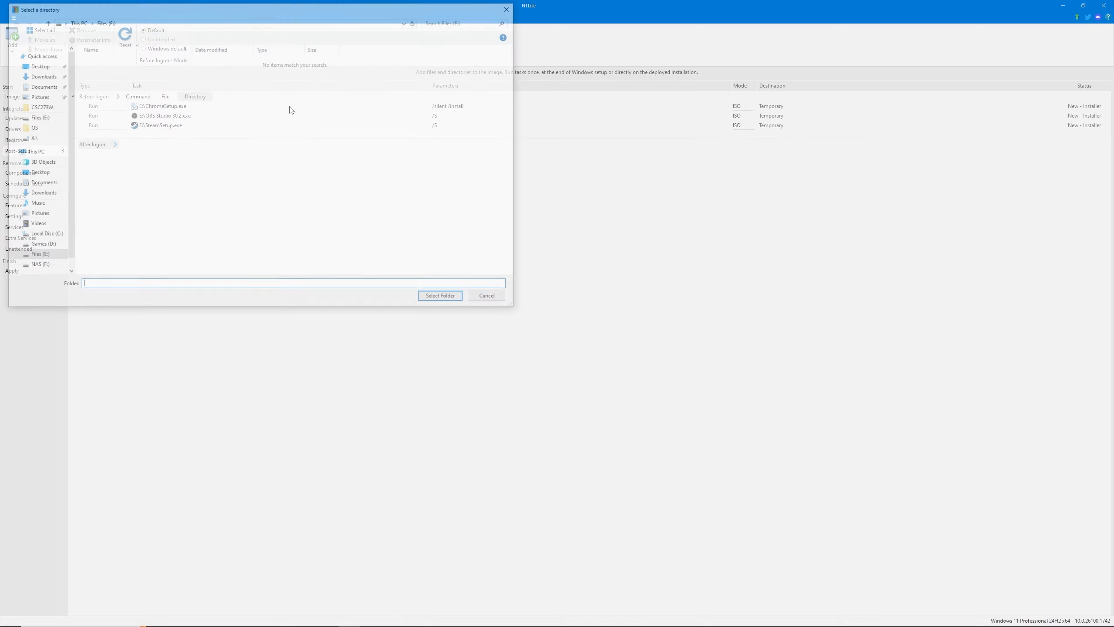
pyautogui.click(512, 7)
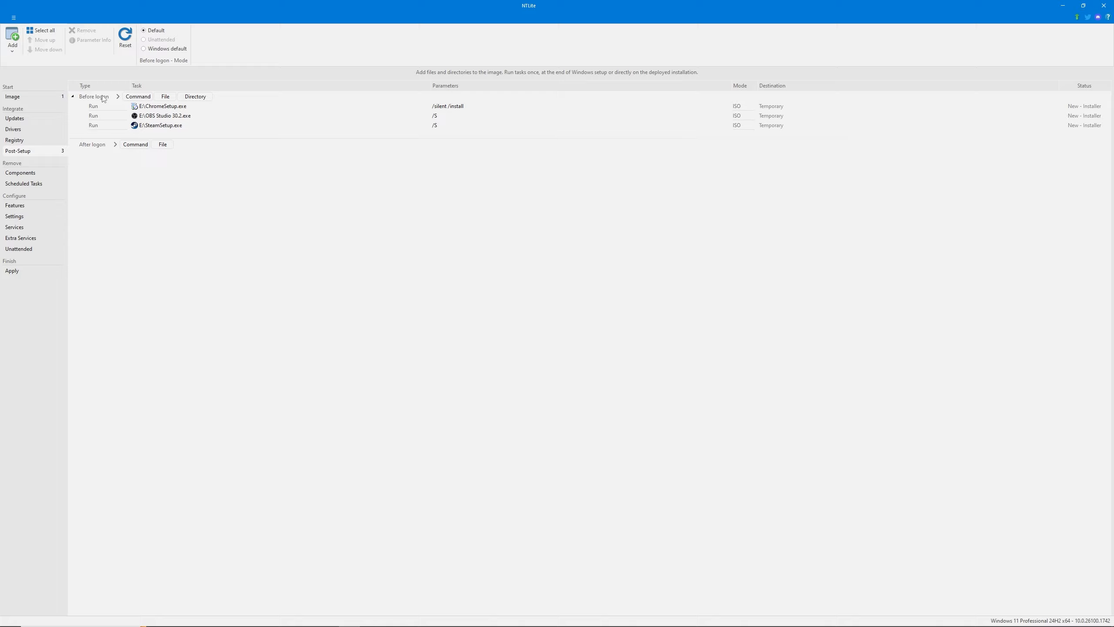
# Add a blank command task before logon and change its type to Command (After logon)
pyautogui.click(138, 97)
pyautogui.click(171, 117)
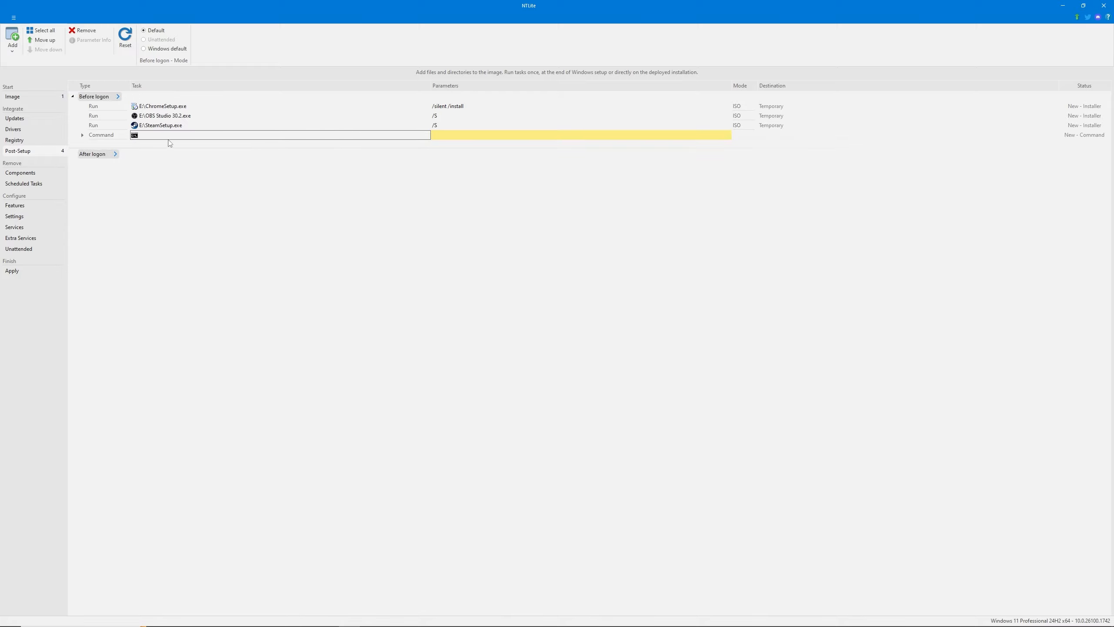
pyautogui.moveTo(112, 137)
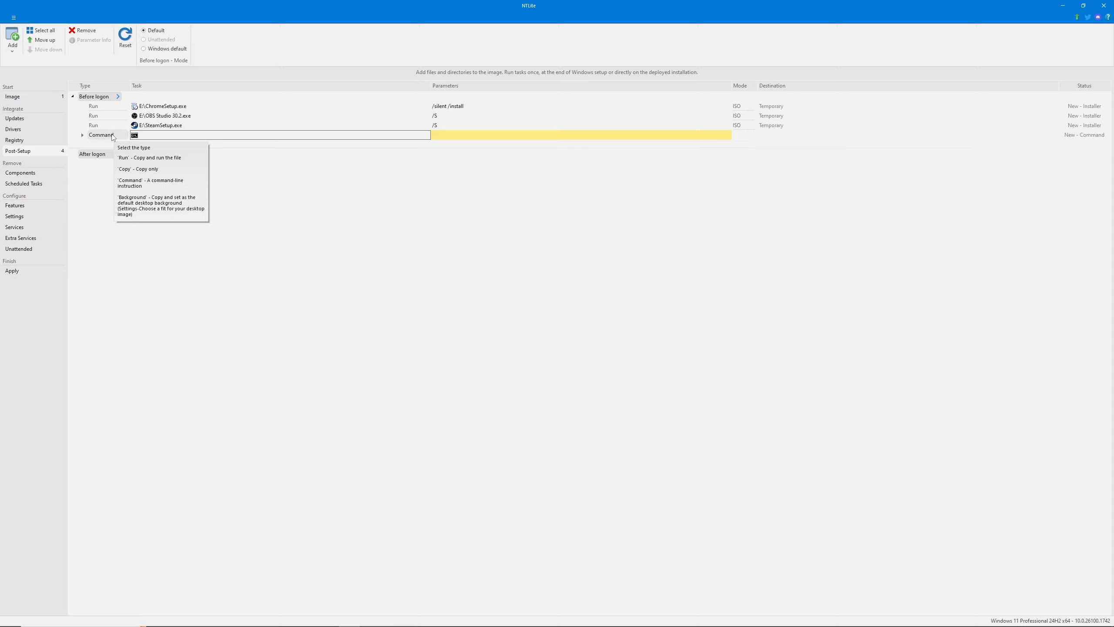
pyautogui.click(113, 138)
pyautogui.click(105, 137)
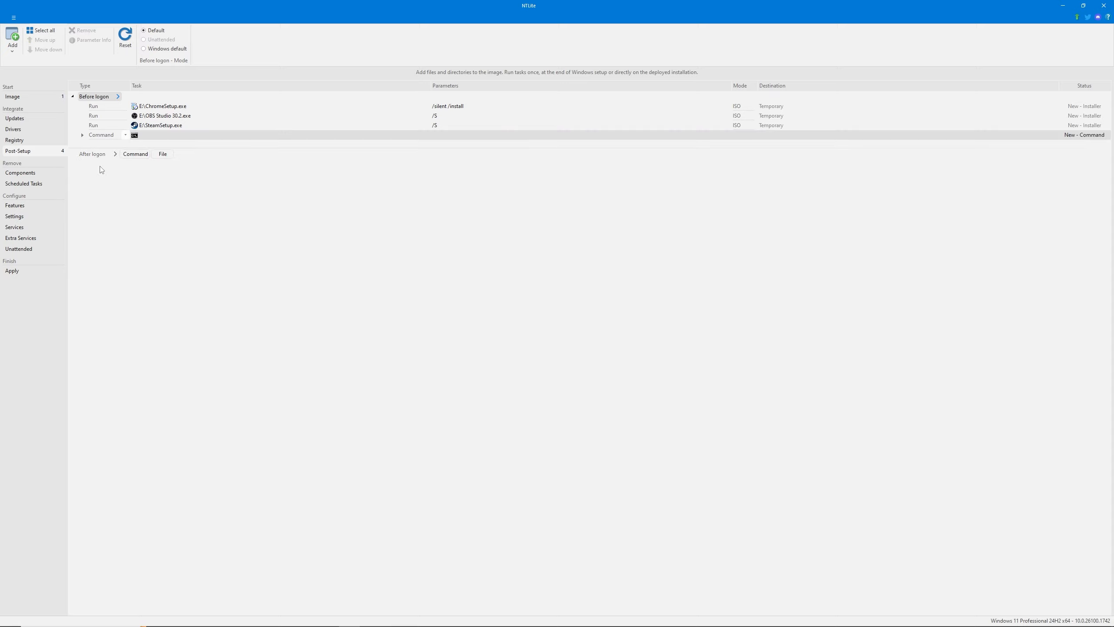
pyautogui.click(105, 135)
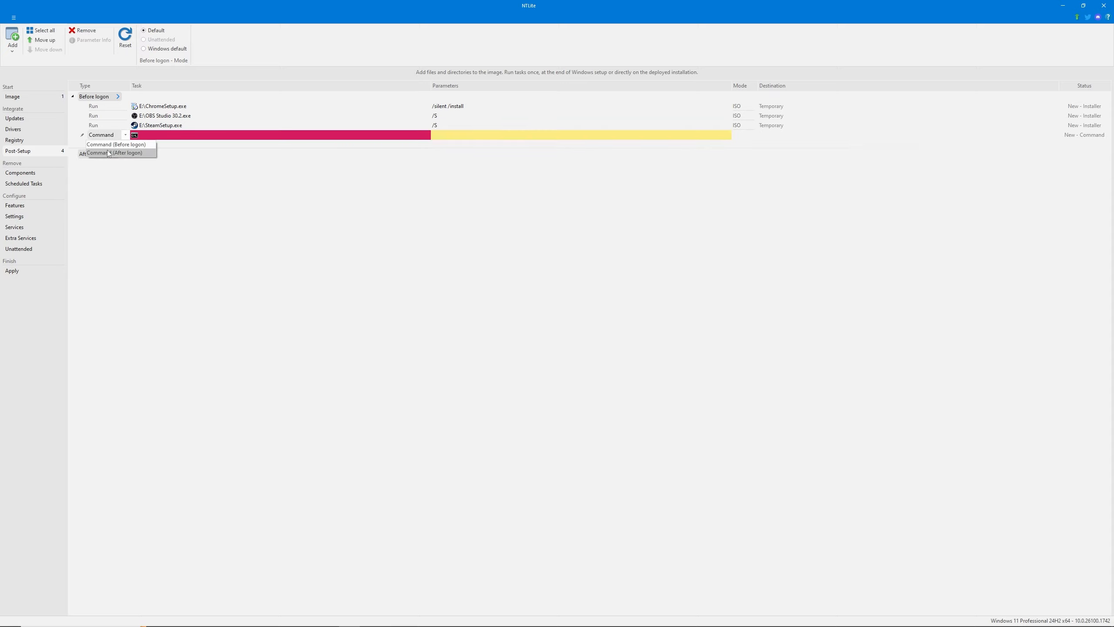
pyautogui.click(109, 152)
pyautogui.click(224, 154)
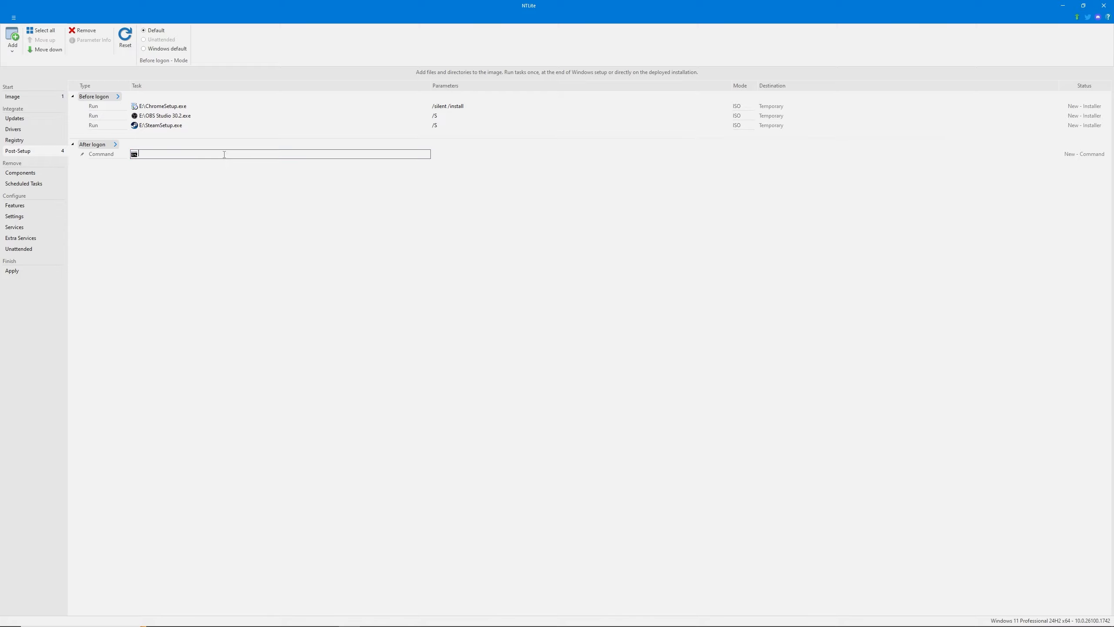
# Remove the blank after-logon command from the post-setup tasks
pyautogui.click(98, 158)
pyautogui.click(99, 159)
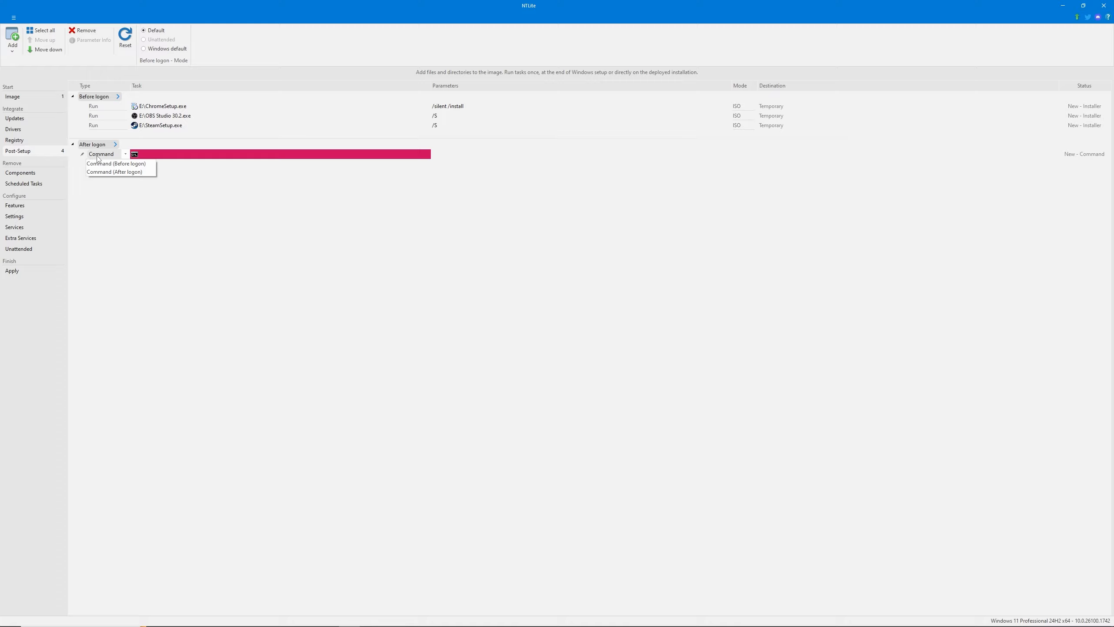
pyautogui.click(75, 28)
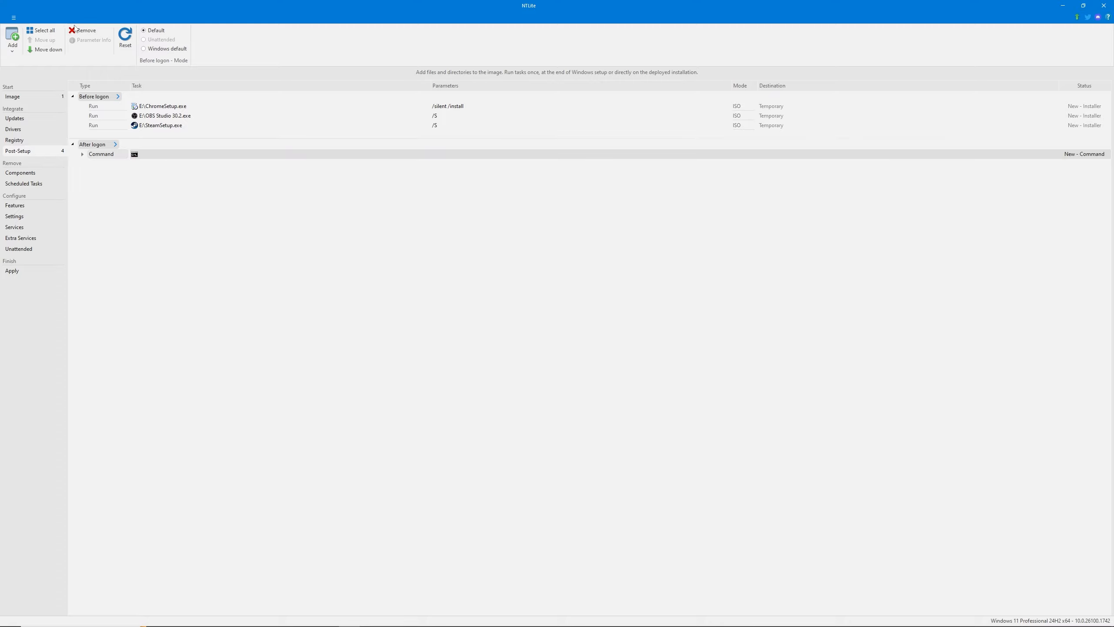
pyautogui.click(152, 156)
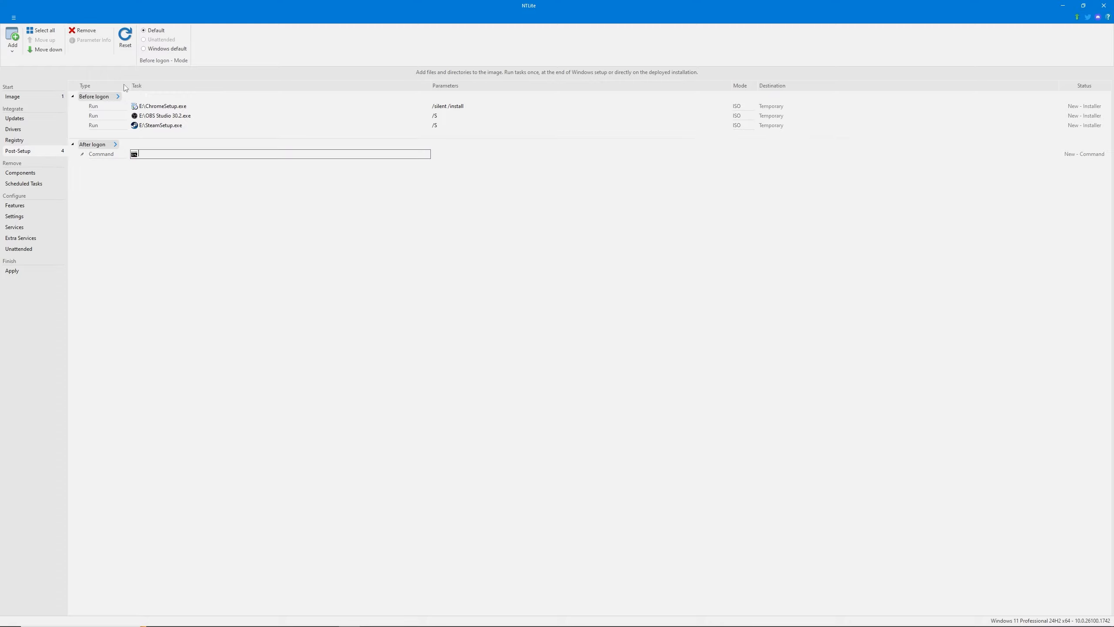
pyautogui.click(79, 31)
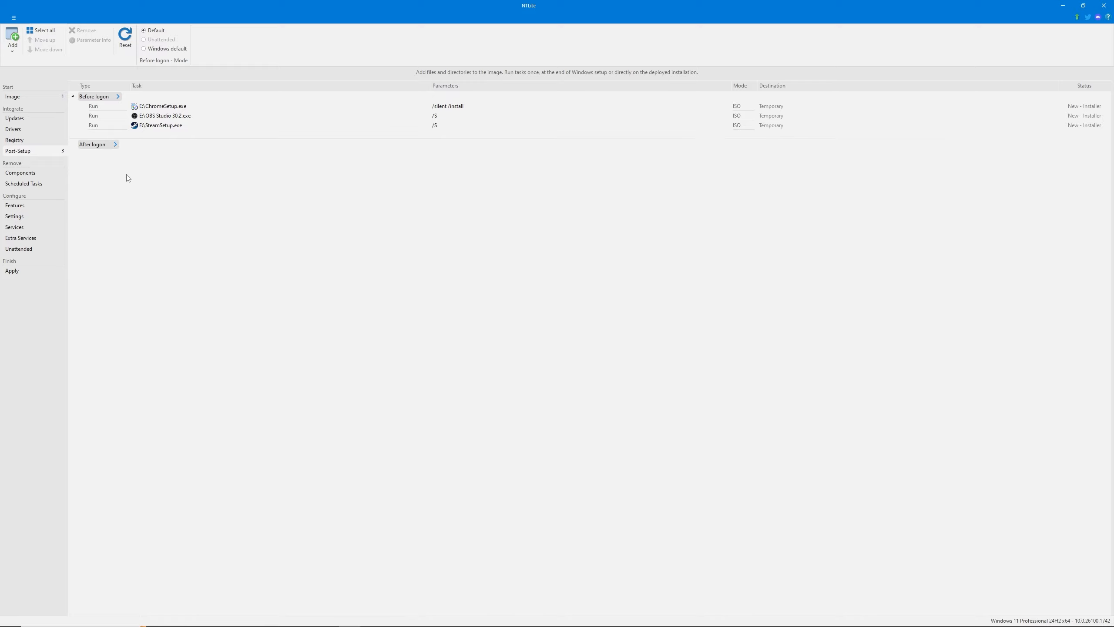
# Open the list of removable Windows components and accept the component removal warning
pyautogui.click(34, 176)
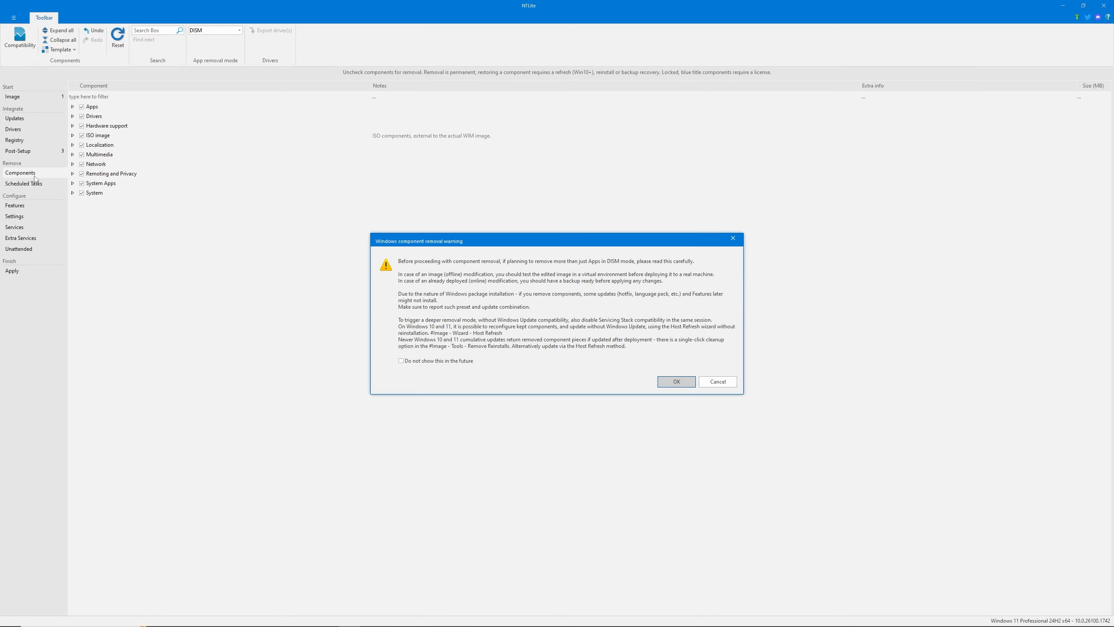
pyautogui.click(667, 383)
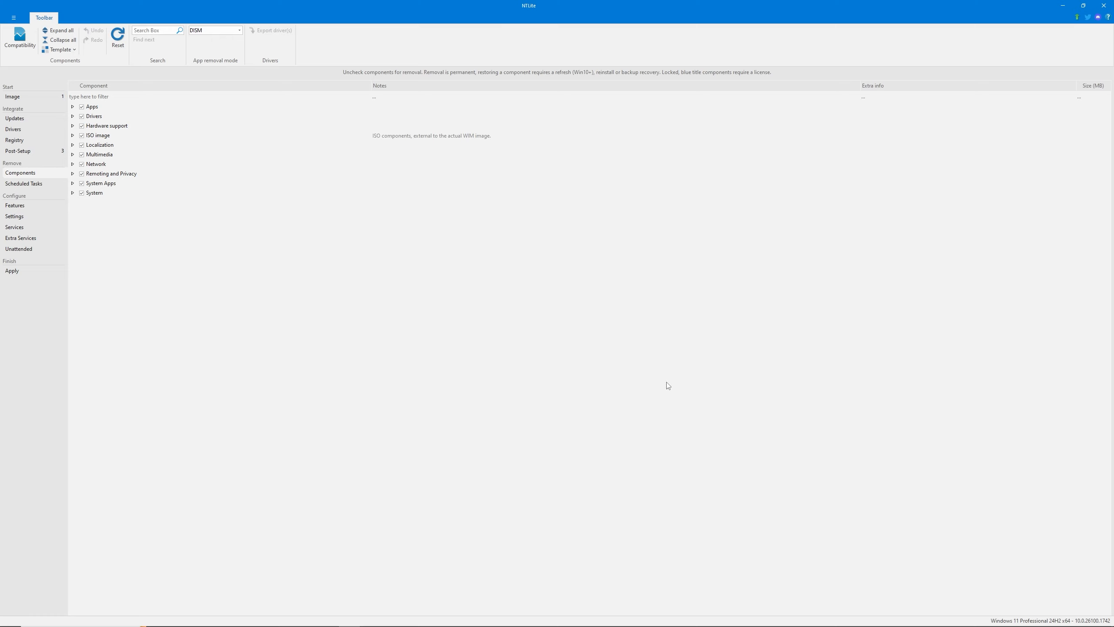
# Try marking the whole Drivers component group for removal and look through its contents
pyautogui.click(82, 117)
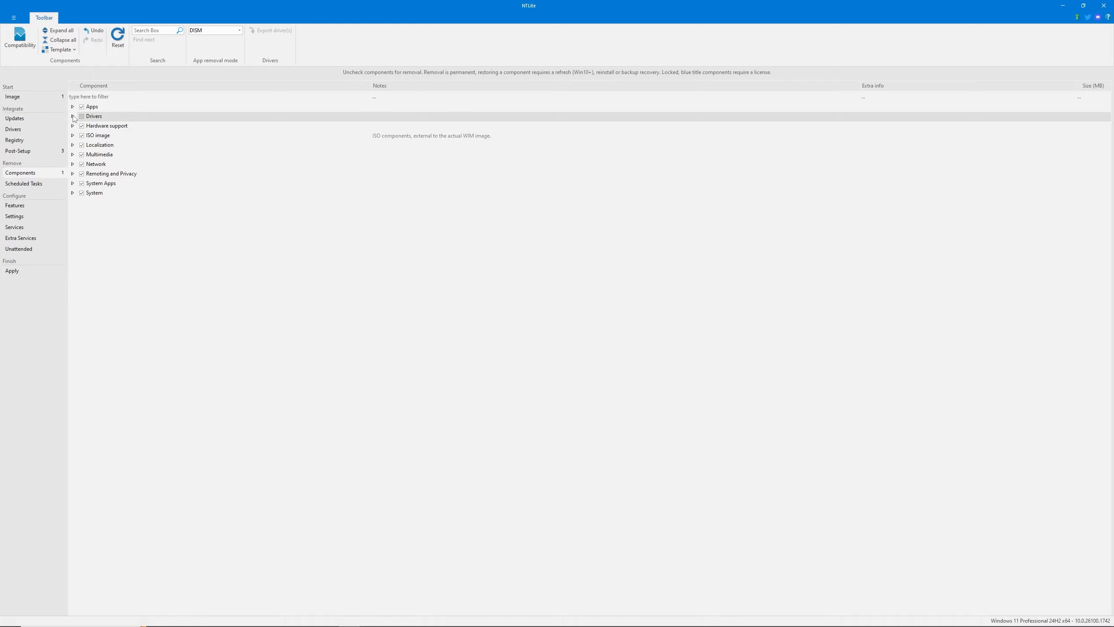
pyautogui.click(73, 117)
pyautogui.click(72, 116)
# Mark the apps Xbox App, Xbox TCUI, Phone Link, Paint, Outlook for Windows, Game Bar, Get Help and Game Speech Window for removal
pyautogui.click(73, 106)
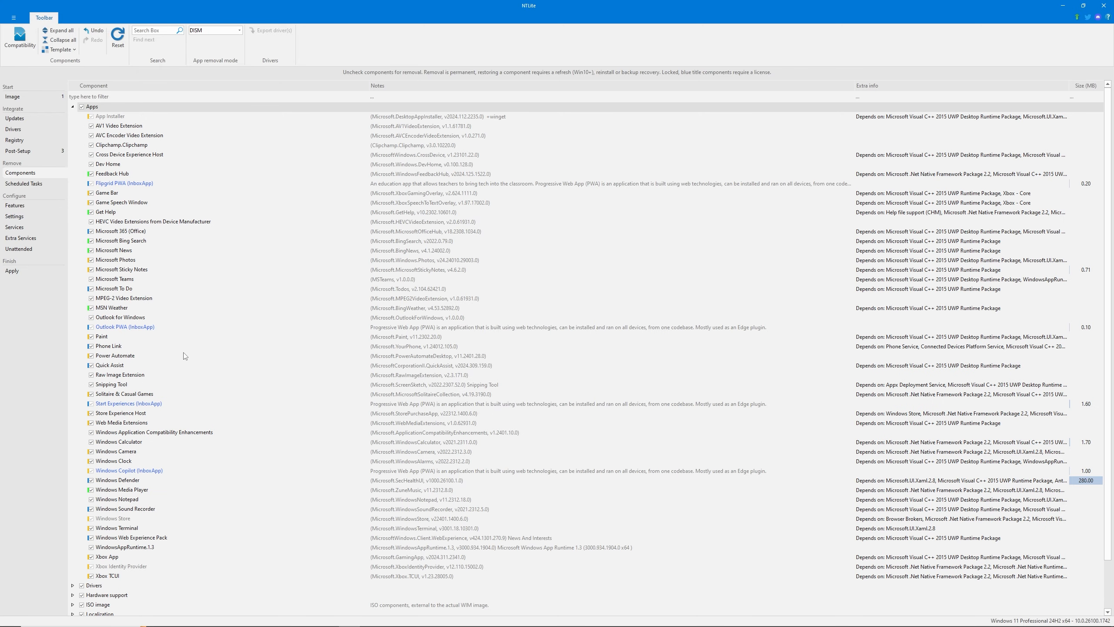
pyautogui.click(91, 556)
pyautogui.click(91, 576)
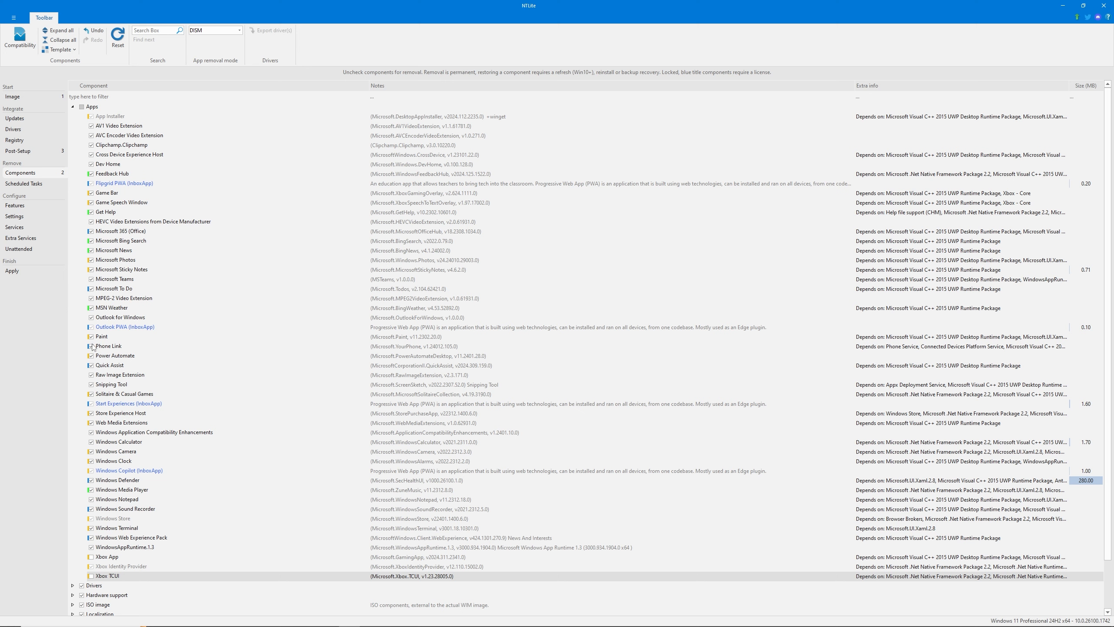
pyautogui.click(91, 346)
pyautogui.click(91, 336)
pyautogui.click(91, 327)
pyautogui.click(91, 317)
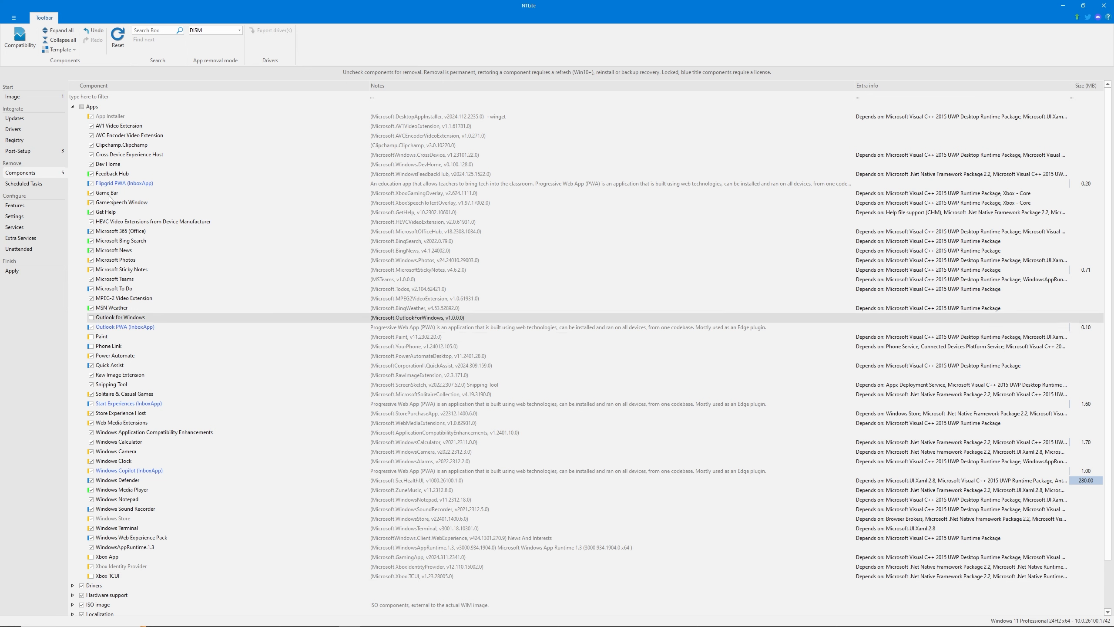
pyautogui.click(91, 193)
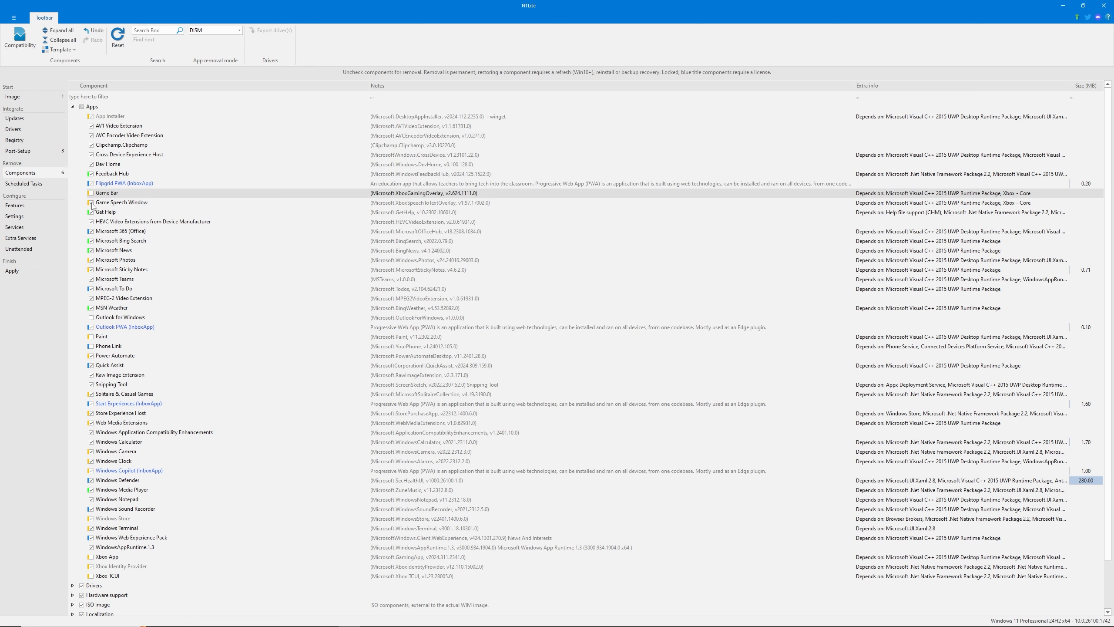
pyautogui.click(91, 212)
pyautogui.click(91, 203)
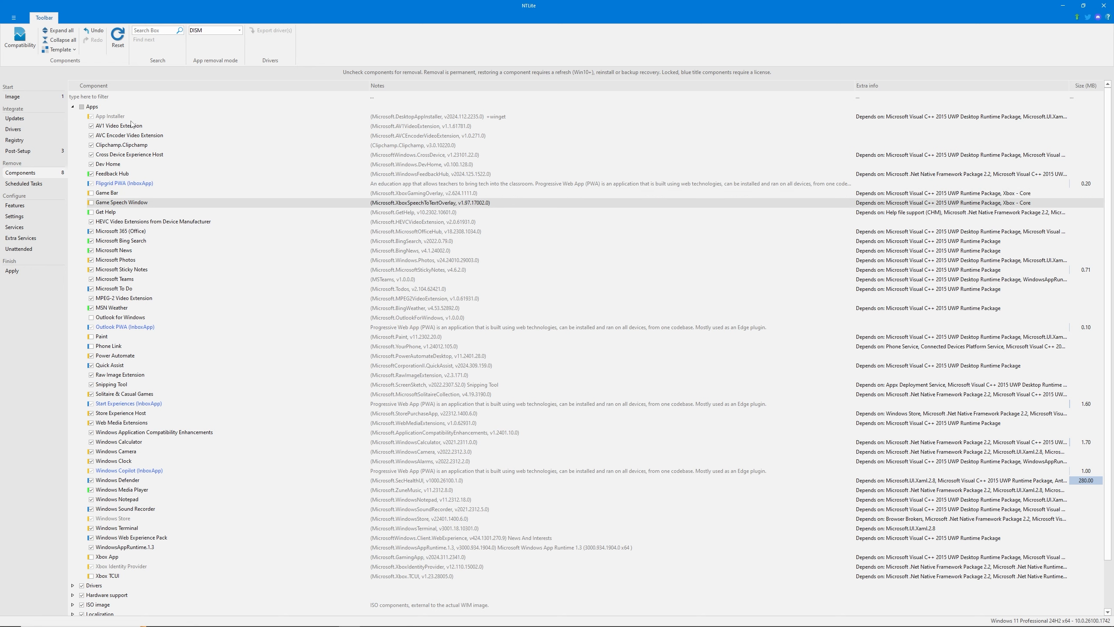
# Mark the apps Clipchamp, Windows Camera and Windows Clock for removal
pyautogui.click(110, 135)
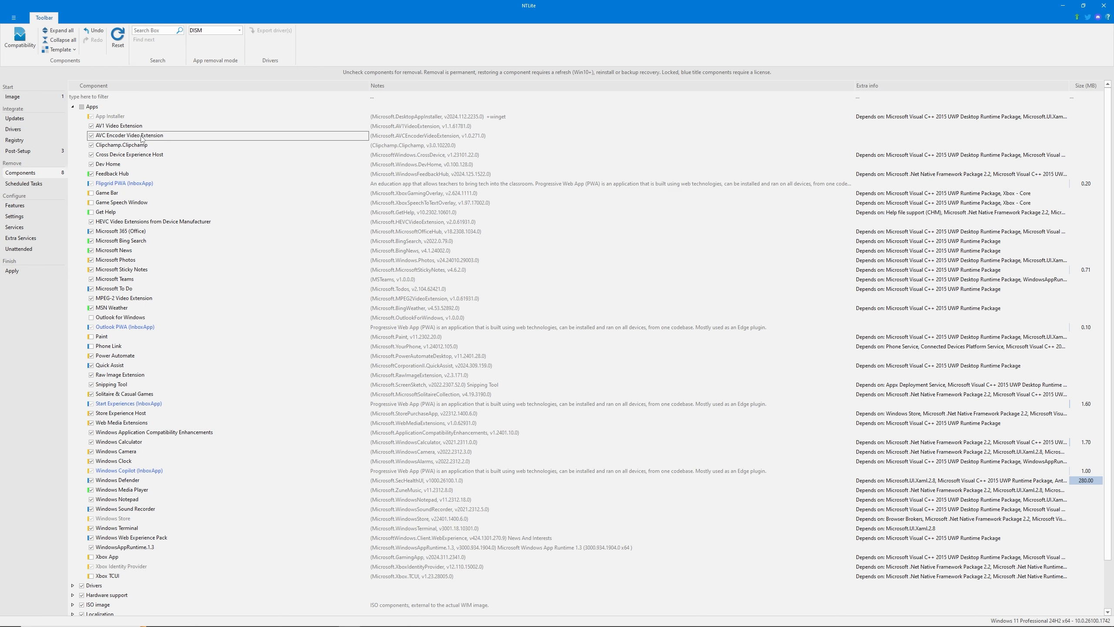
pyautogui.click(115, 126)
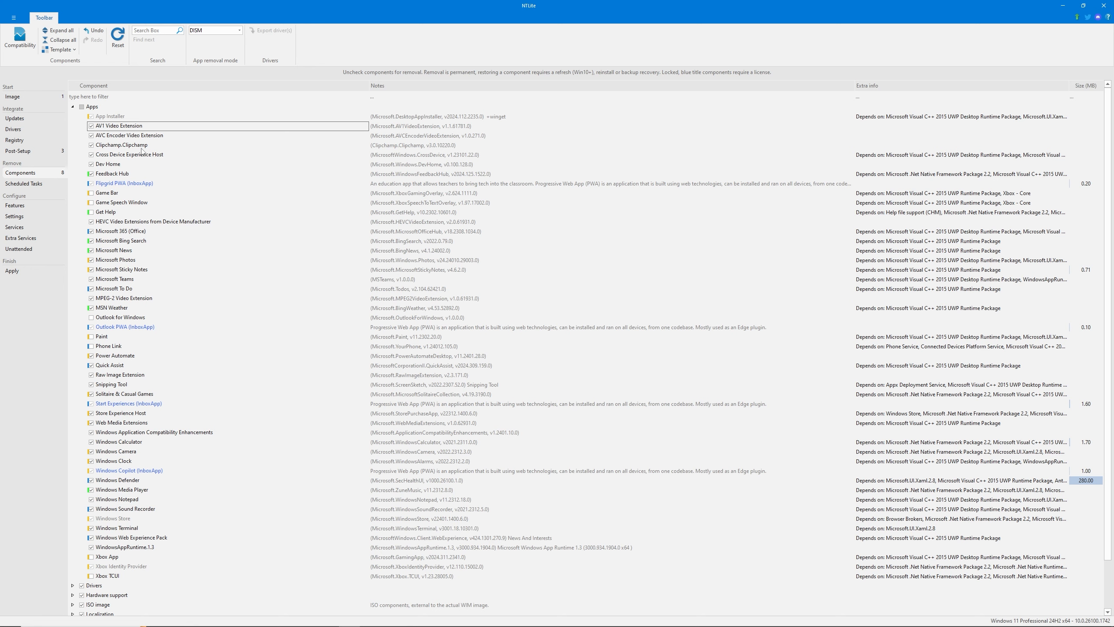
pyautogui.click(91, 145)
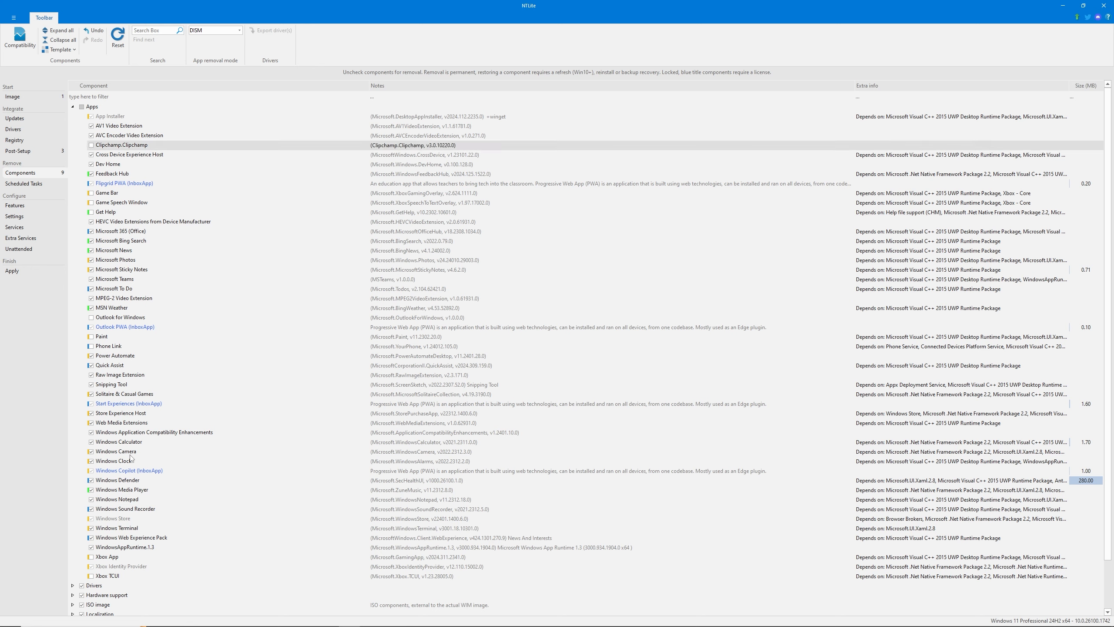
pyautogui.click(91, 451)
pyautogui.click(91, 461)
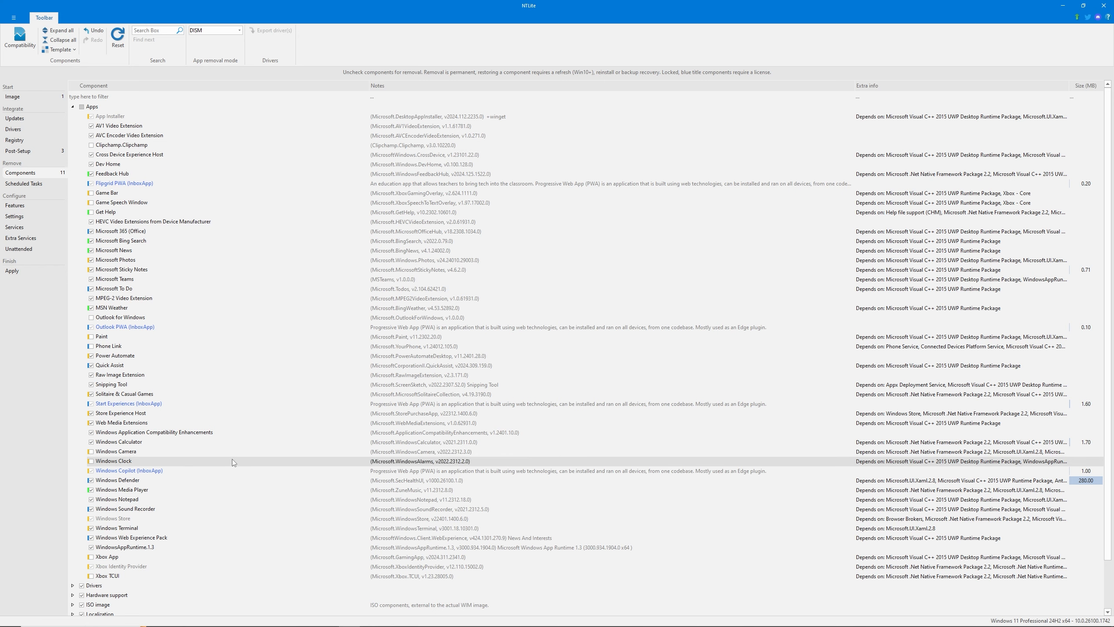
# Expand all component groups and look through the individual driver entries
pyautogui.click(59, 30)
pyautogui.scroll(-20, 247, 433)
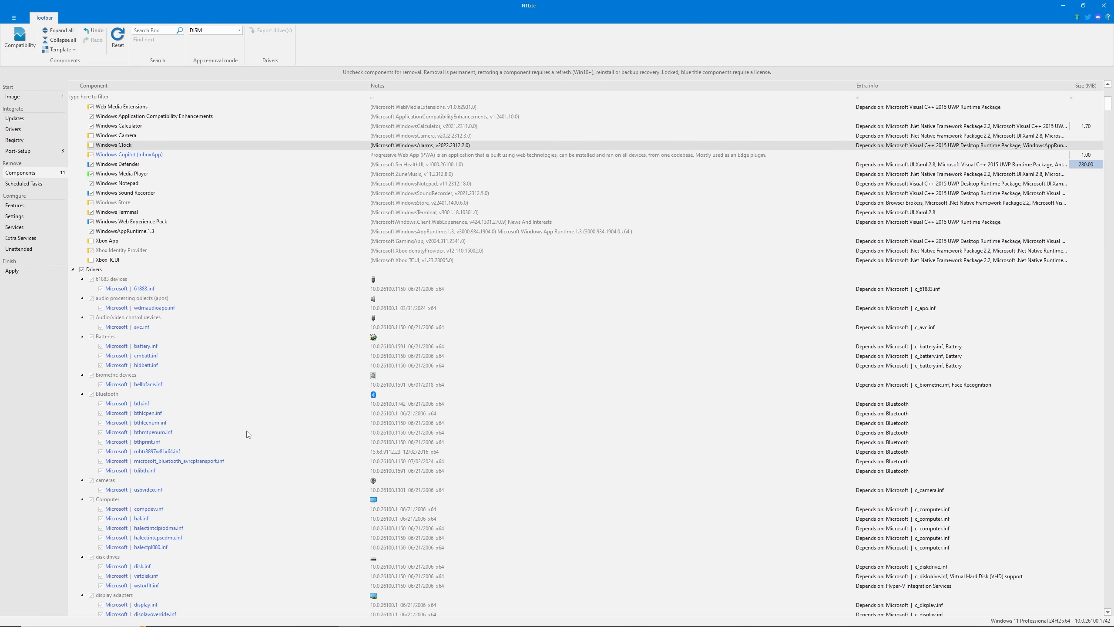
pyautogui.scroll(-20, 248, 433)
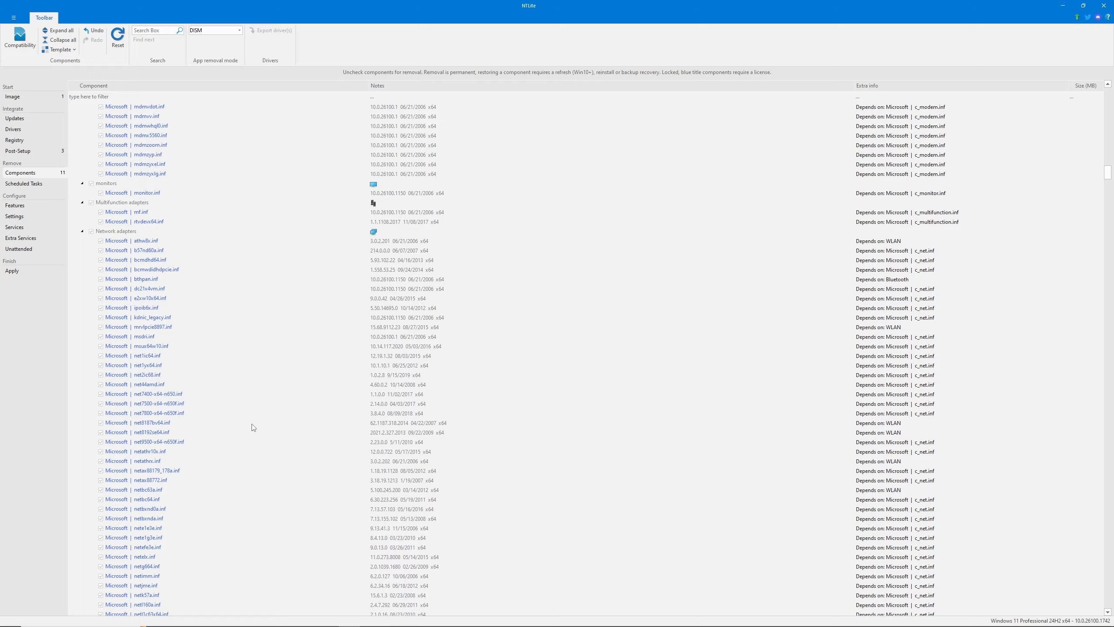
pyautogui.moveTo(1110, 192); pyautogui.dragTo(1108, 90)
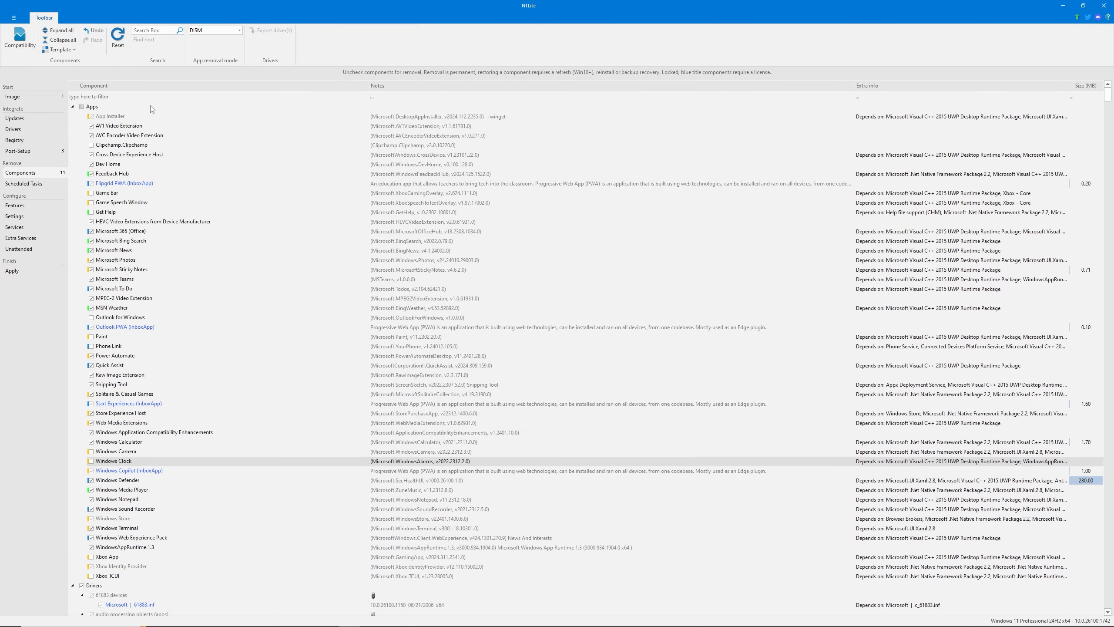
# Look through the list of scheduled tasks that can be removed from the image
pyautogui.click(47, 185)
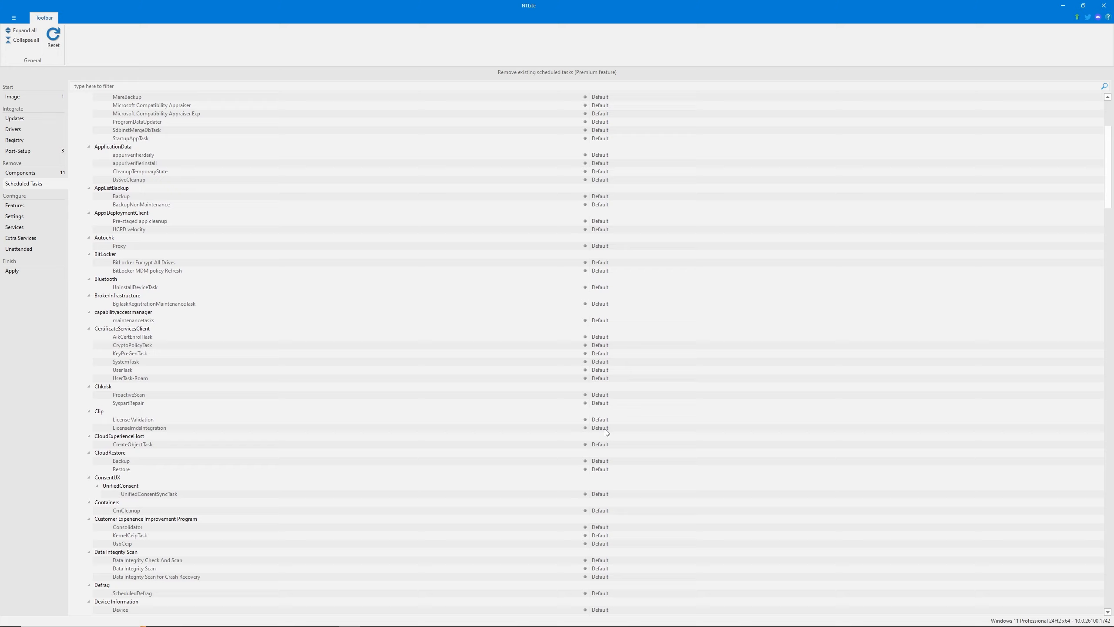
pyautogui.click(46, 174)
pyautogui.press('Return')
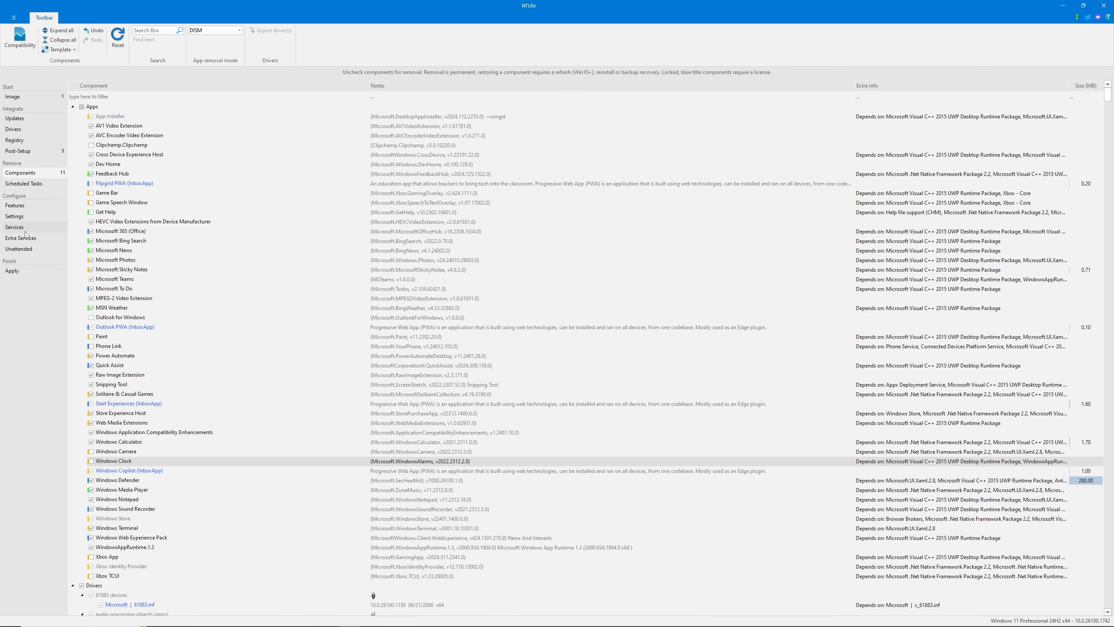
pyautogui.click(25, 207)
pyautogui.click(34, 187)
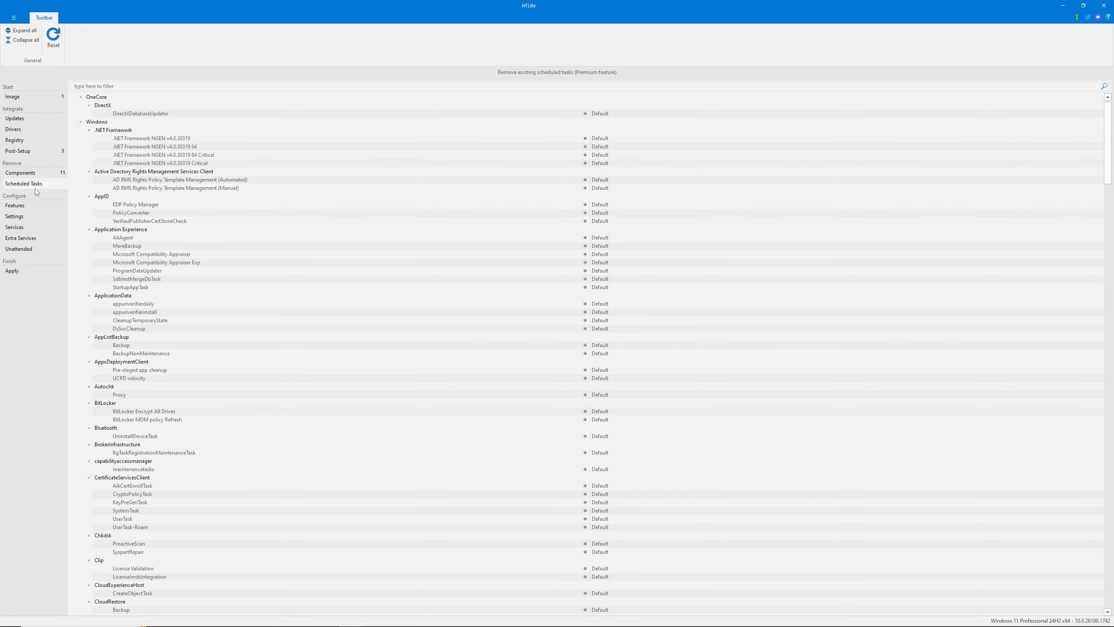
pyautogui.moveTo(1110, 161); pyautogui.dragTo(1110, 414)
# Enable the Windows features Services for NFS and SMB 1.0/CIFS File Sharing Support
pyautogui.click(25, 206)
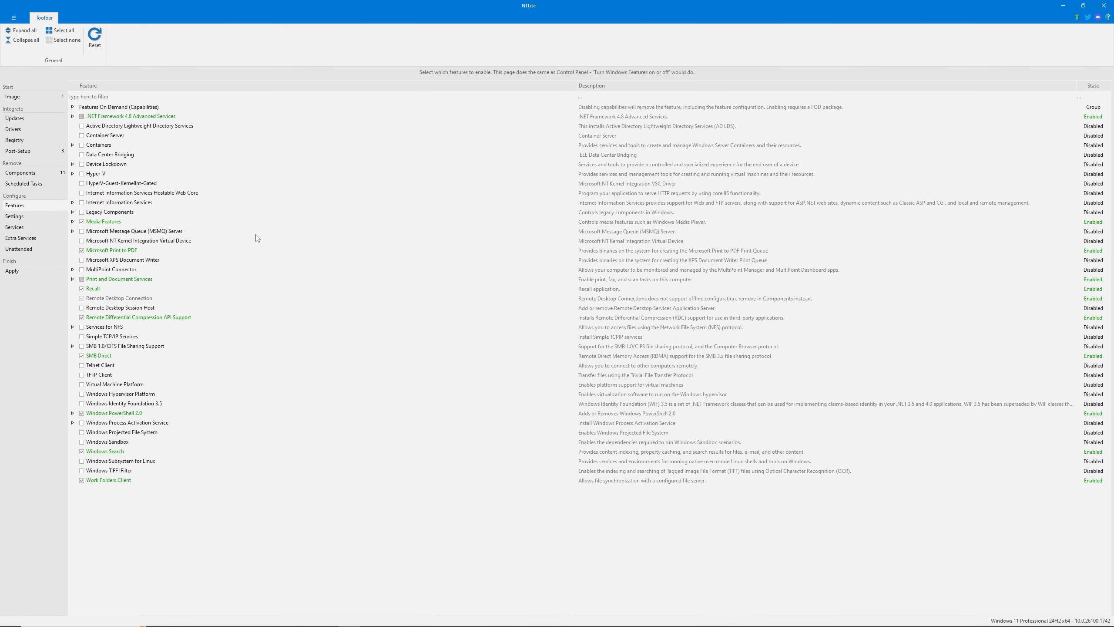
pyautogui.click(82, 326)
pyautogui.click(82, 346)
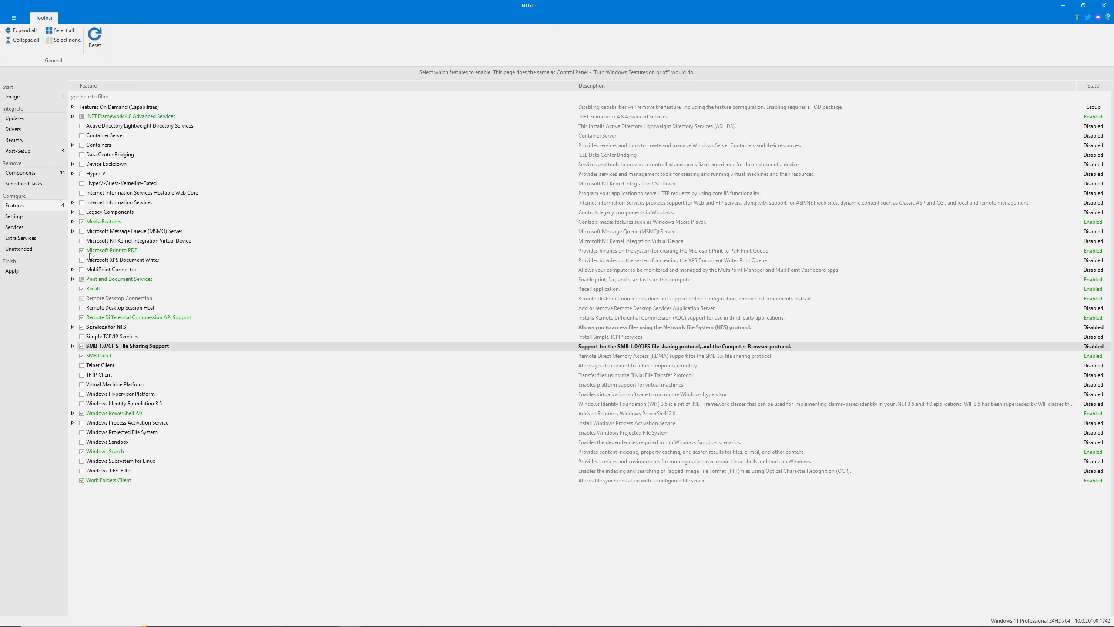
# Change the Teams - Install option in the Desktop settings and try out the Dark mode for apps option
pyautogui.click(29, 215)
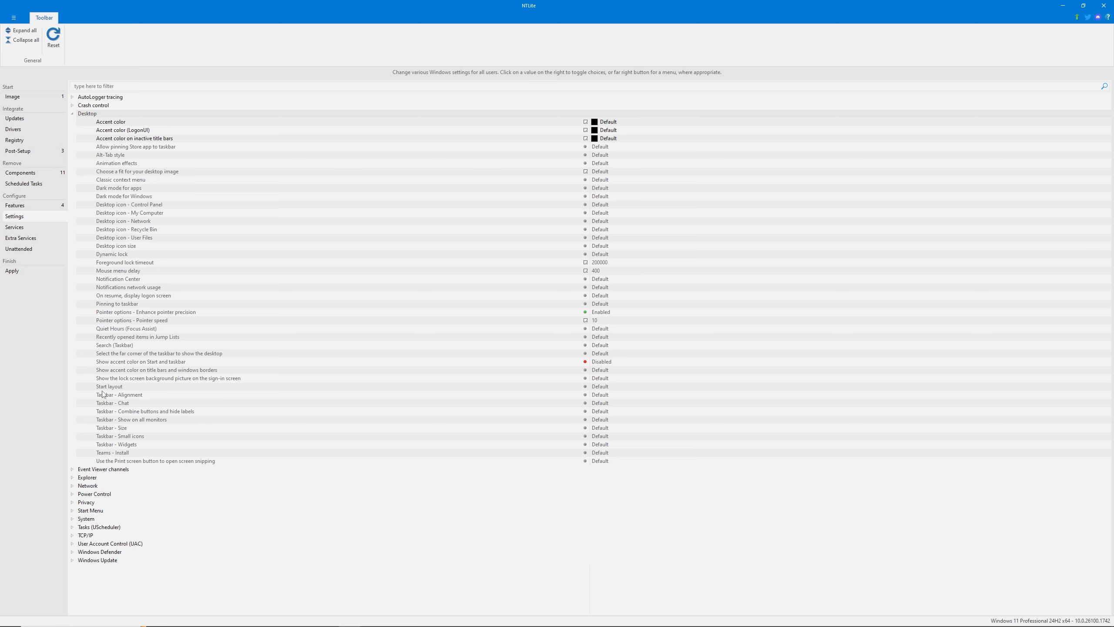
pyautogui.click(94, 453)
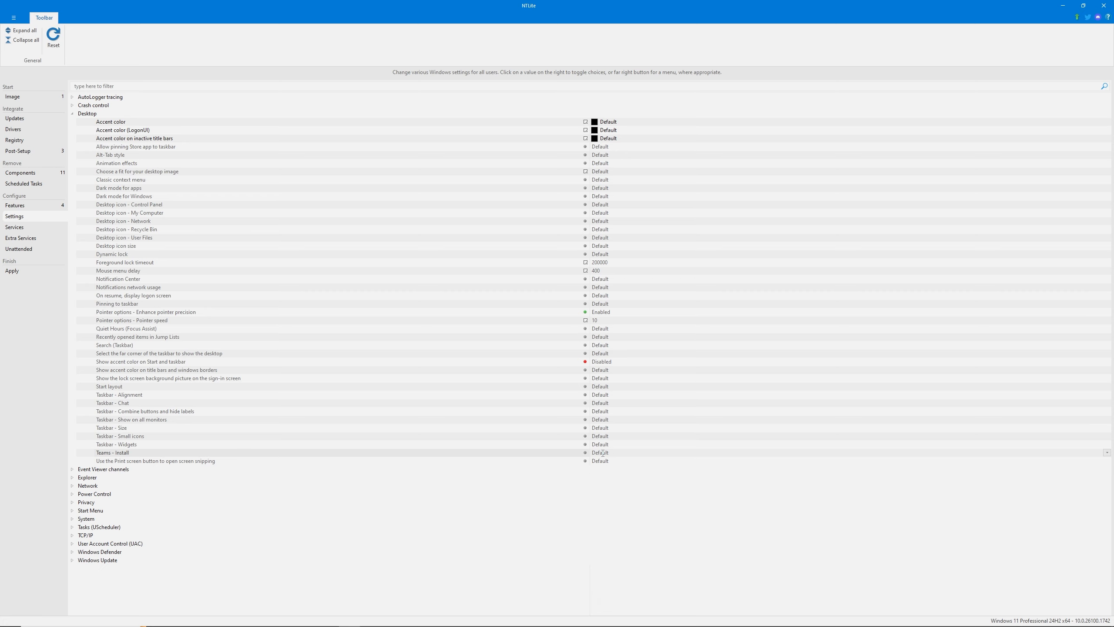
pyautogui.click(602, 453)
pyautogui.click(116, 181)
pyautogui.click(602, 188)
pyautogui.click(601, 189)
# Look through the Windows services and the extra services without changing any of them
pyautogui.click(14, 227)
pyautogui.scroll(-15, 362, 365)
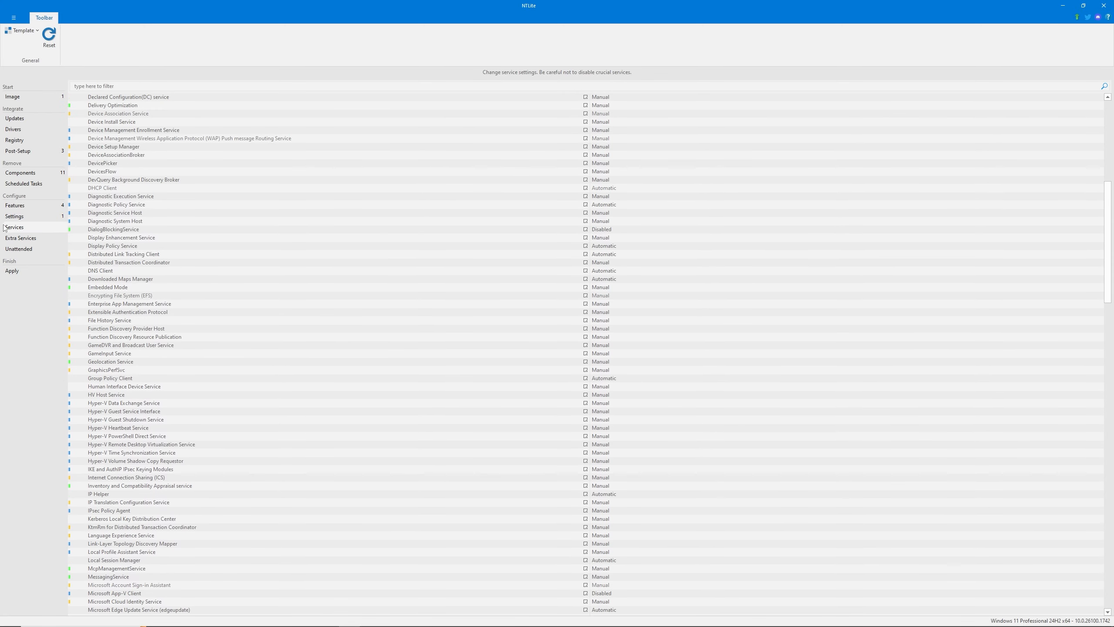
pyautogui.click(35, 240)
# Enable unattended mode for the Windows setup and select the OOBE (Final install options) group
pyautogui.click(19, 249)
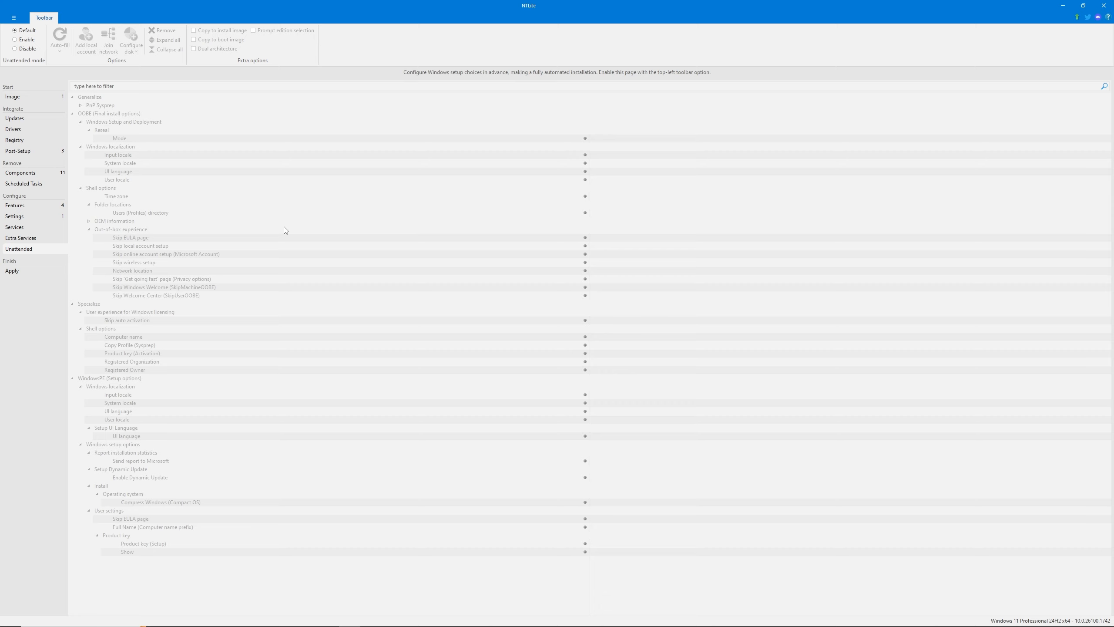
pyautogui.click(18, 41)
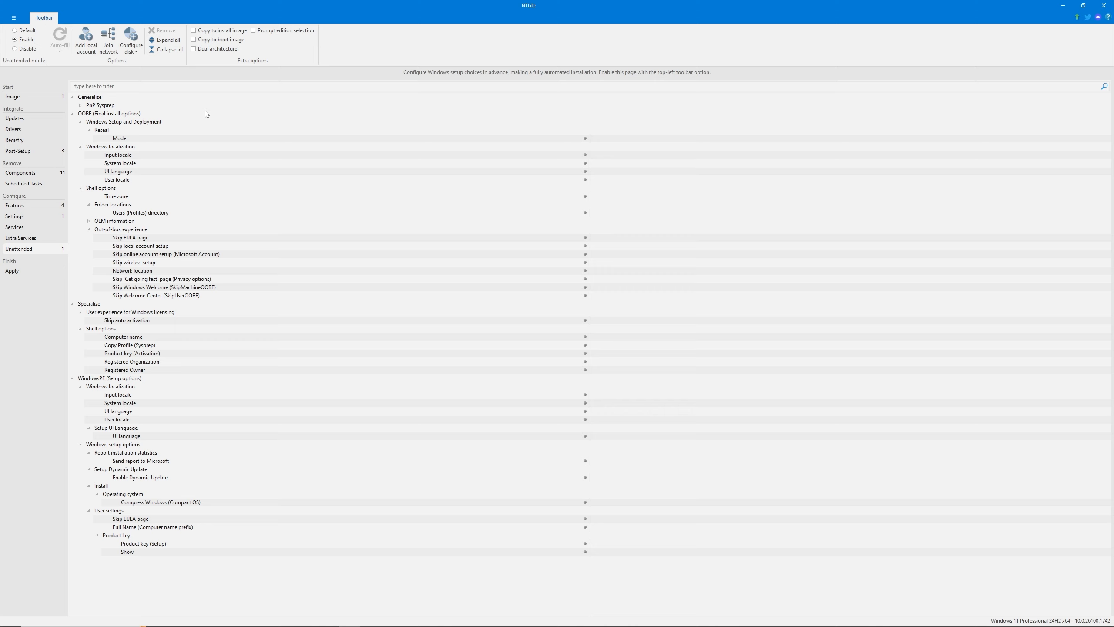
pyautogui.click(85, 114)
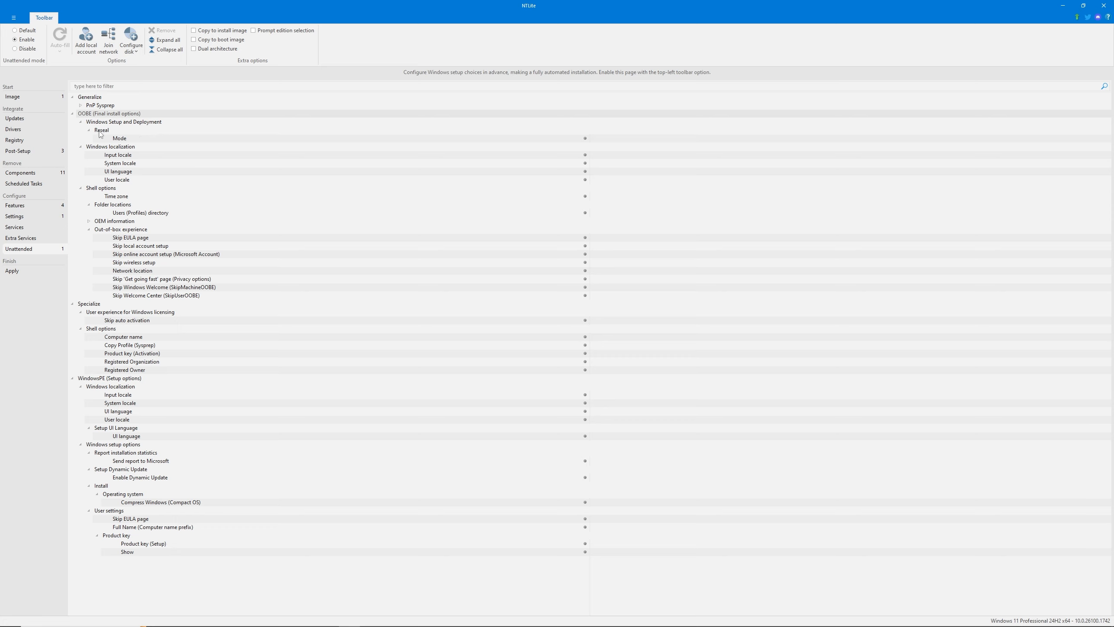
# Try out the values of the Reseal Mode option in the OOBE group, starting with OOBE
pyautogui.click(593, 140)
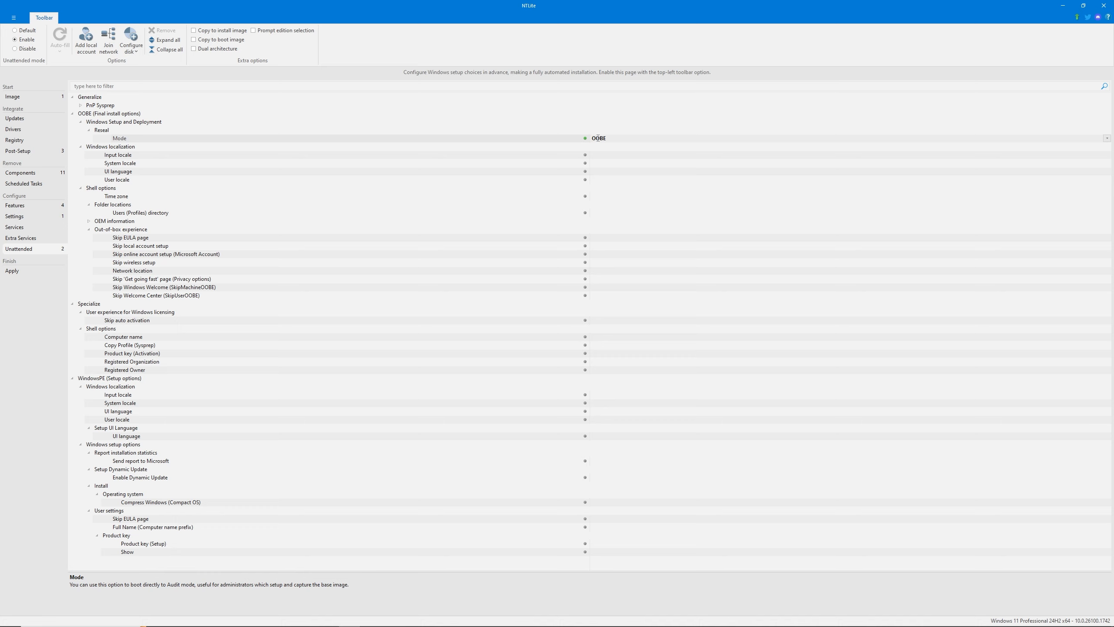
pyautogui.doubleClick(598, 138)
pyautogui.doubleClick(598, 138)
pyautogui.doubleClick(598, 138)
pyautogui.doubleClick(598, 138)
pyautogui.doubleClick(598, 138)
pyautogui.doubleClick(598, 138)
pyautogui.doubleClick(598, 138)
pyautogui.doubleClick(598, 138)
pyautogui.doubleClick(598, 138)
pyautogui.doubleClick(598, 138)
pyautogui.doubleClick(598, 138)
pyautogui.doubleClick(598, 138)
pyautogui.doubleClick(601, 140)
# Set the unattended time zone to (UTC) Coordinated Universal Time and look through the other available time zones
pyautogui.click(592, 196)
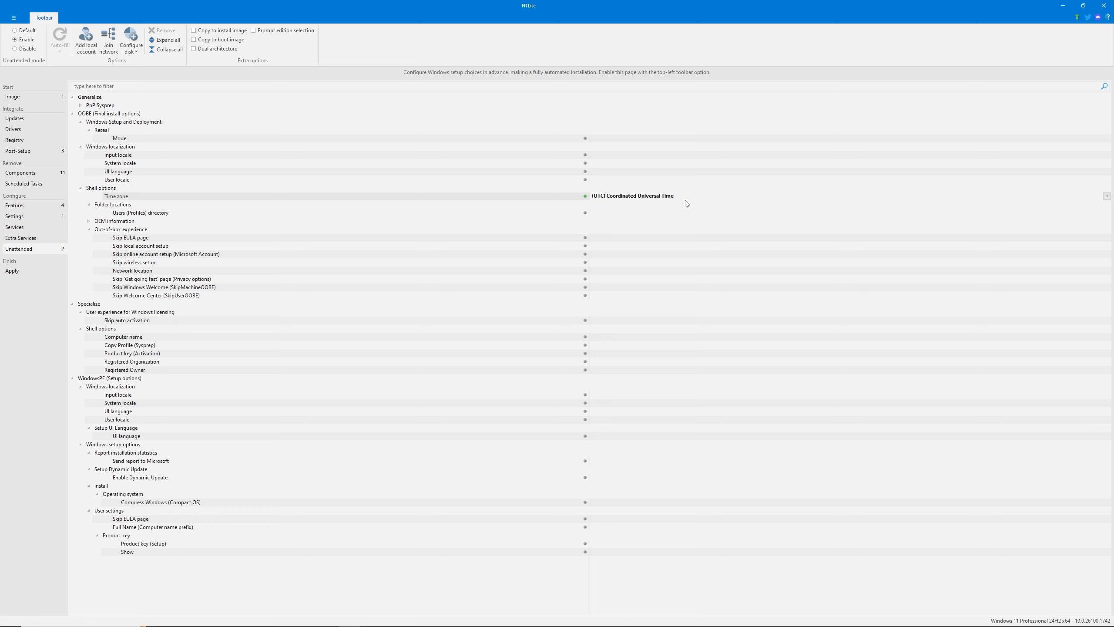
pyautogui.click(1106, 196)
pyautogui.scroll(-17, 632, 306)
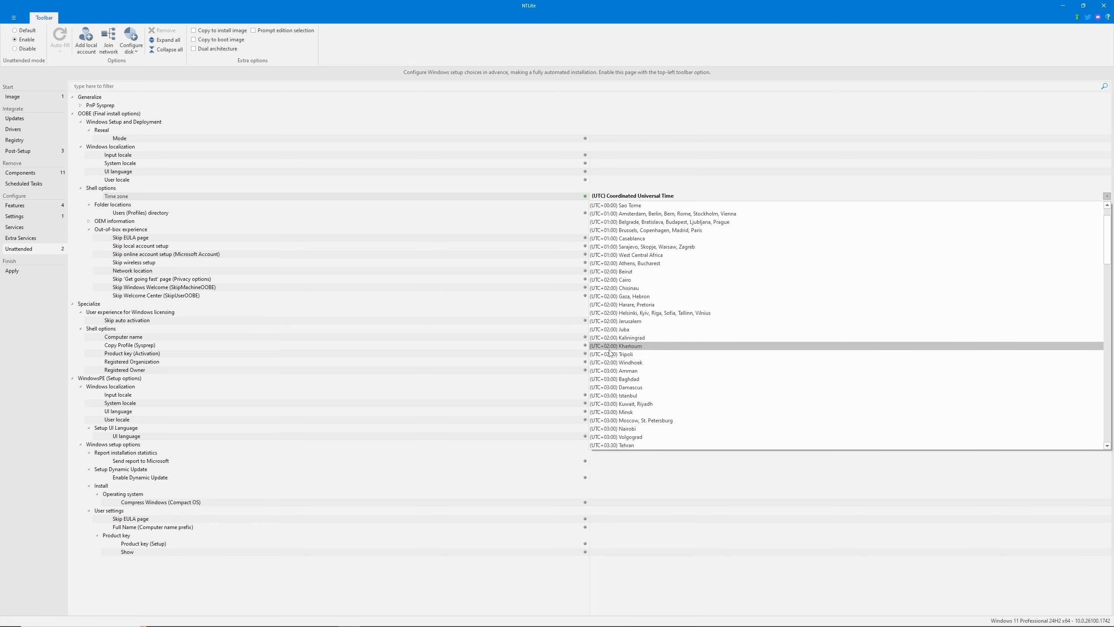
pyautogui.scroll(-8, 619, 360)
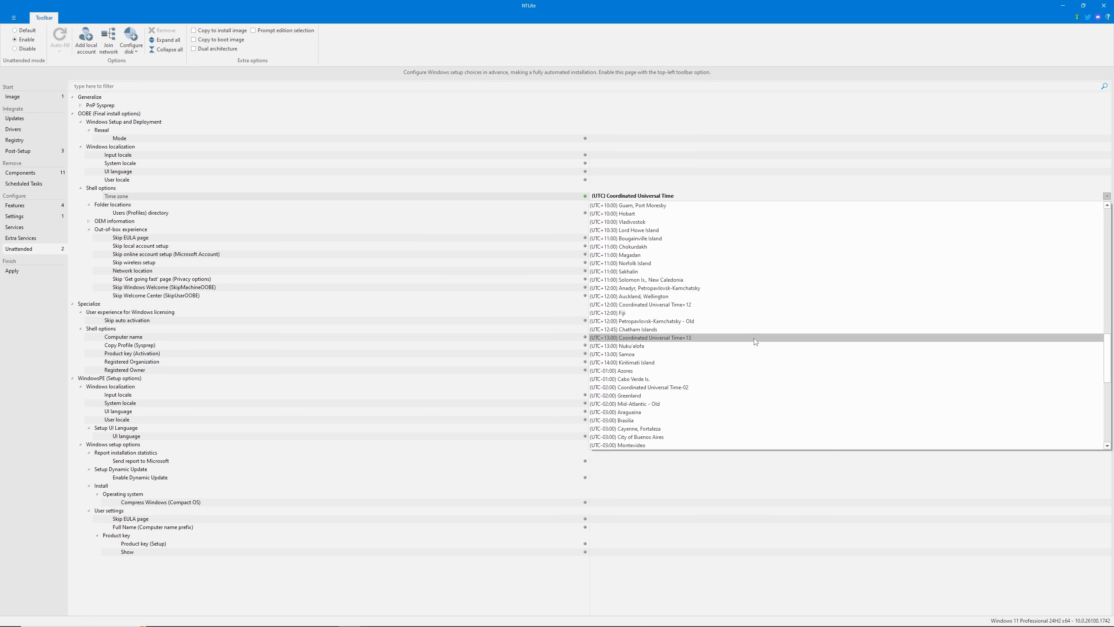
pyautogui.scroll(12, 677, 347)
pyautogui.click(560, 190)
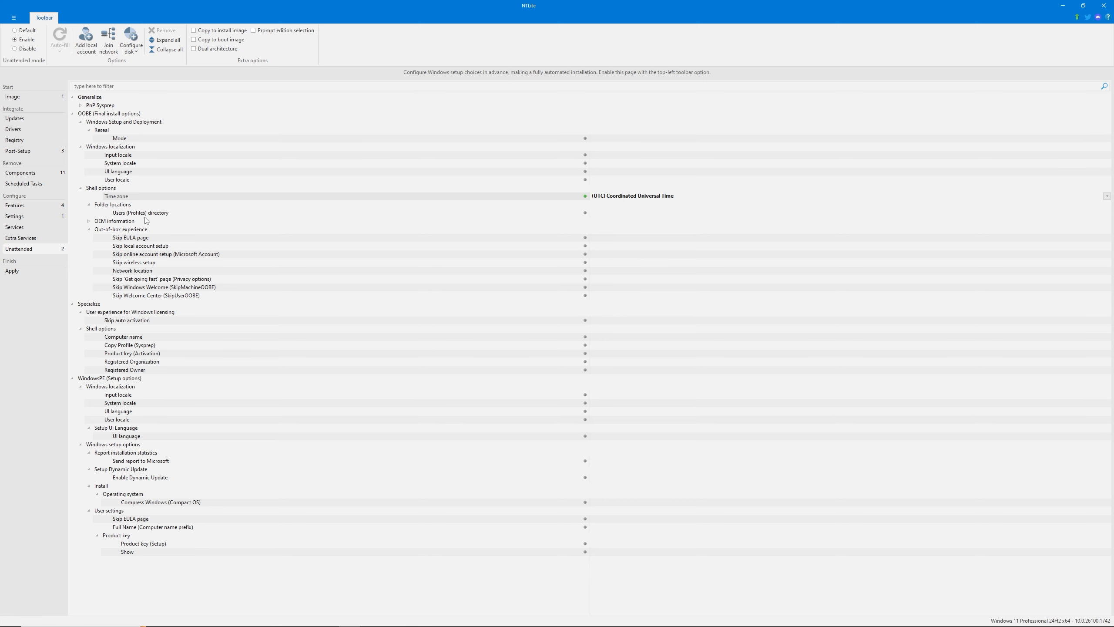
# Review the OEM information options and set Skip EULA page and Skip local account setup to true under Out-of-box experience
pyautogui.click(89, 221)
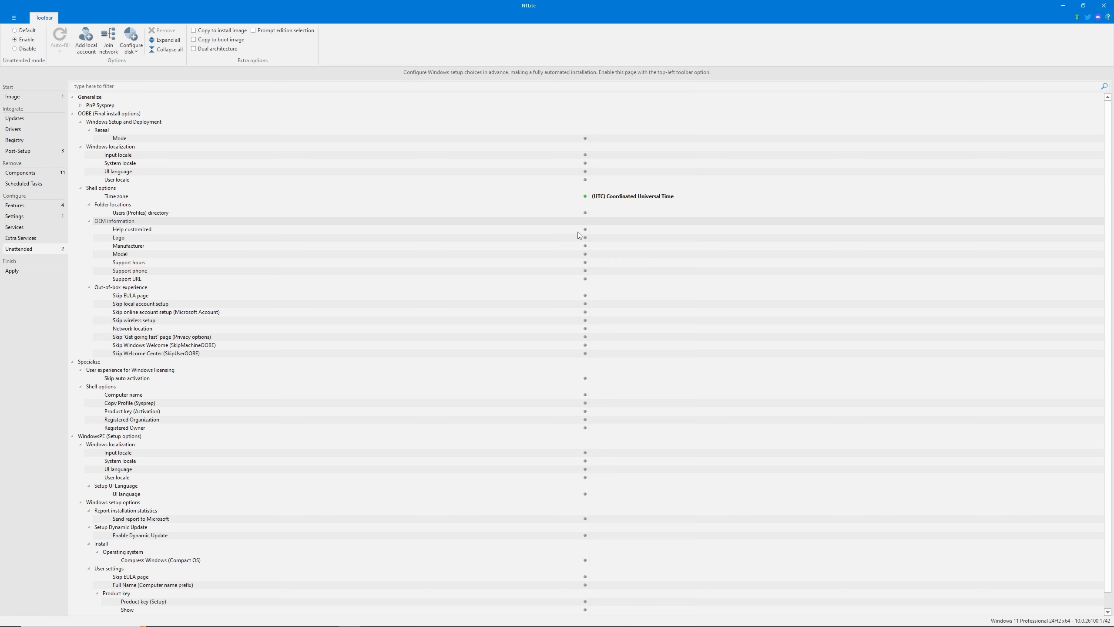
pyautogui.click(89, 221)
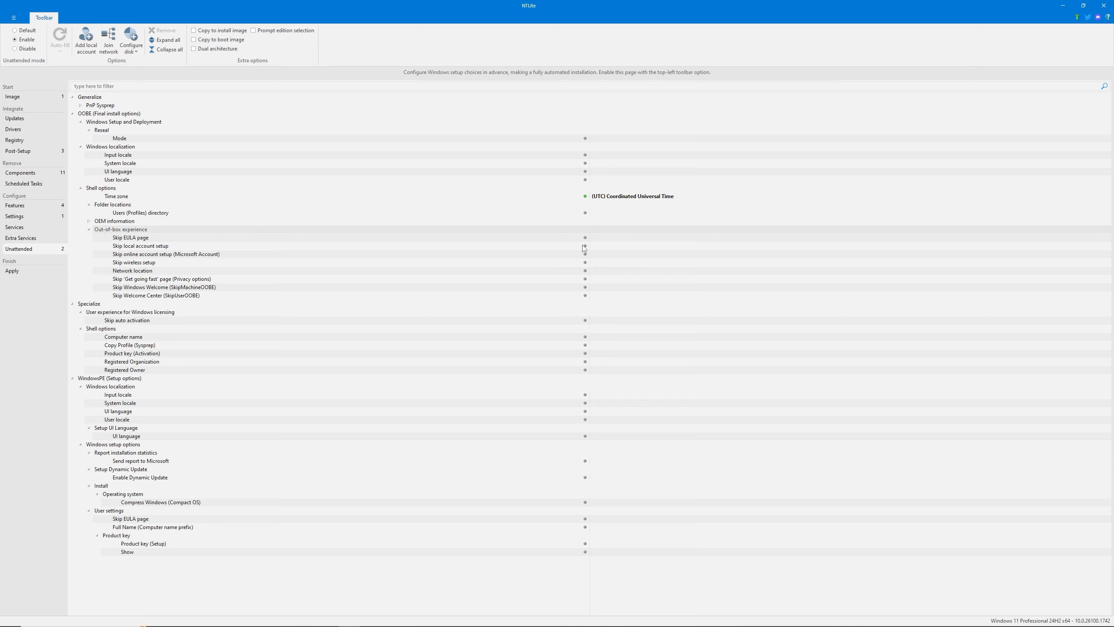
pyautogui.click(600, 238)
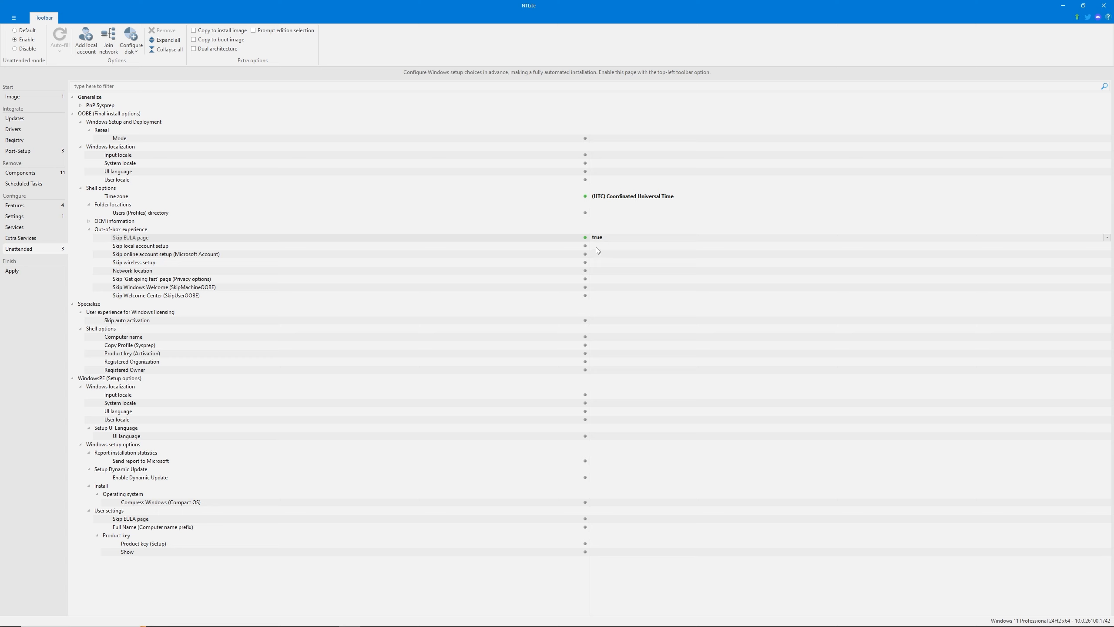
pyautogui.doubleClick(597, 248)
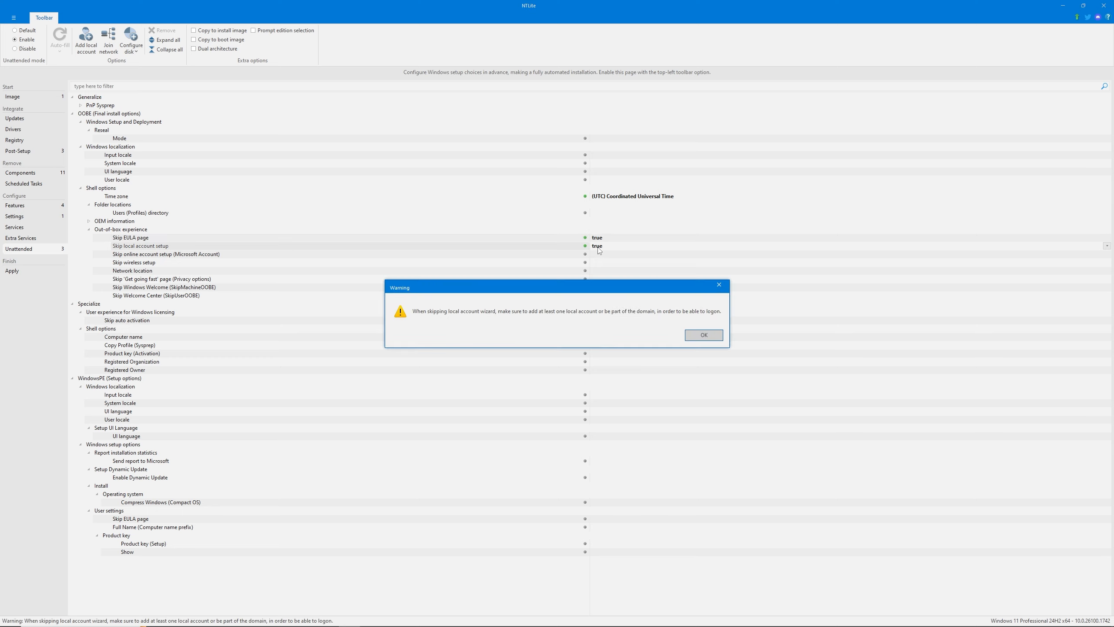
pyautogui.click(704, 335)
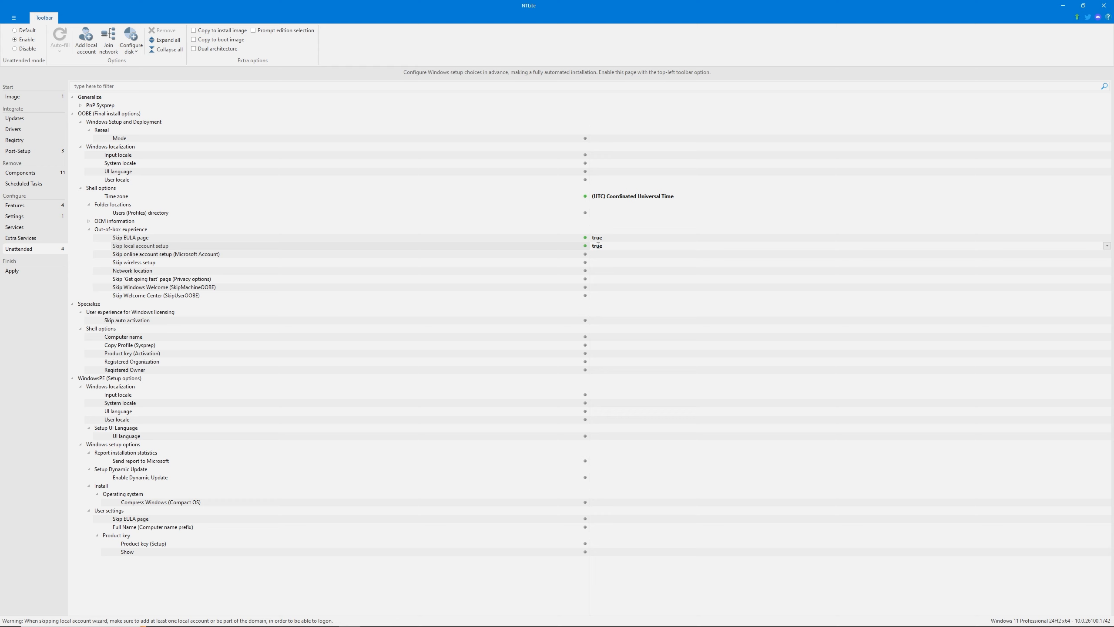
# Add a local account in the Administrators group with auto-logon, using test as name and display name and no password
pyautogui.click(86, 41)
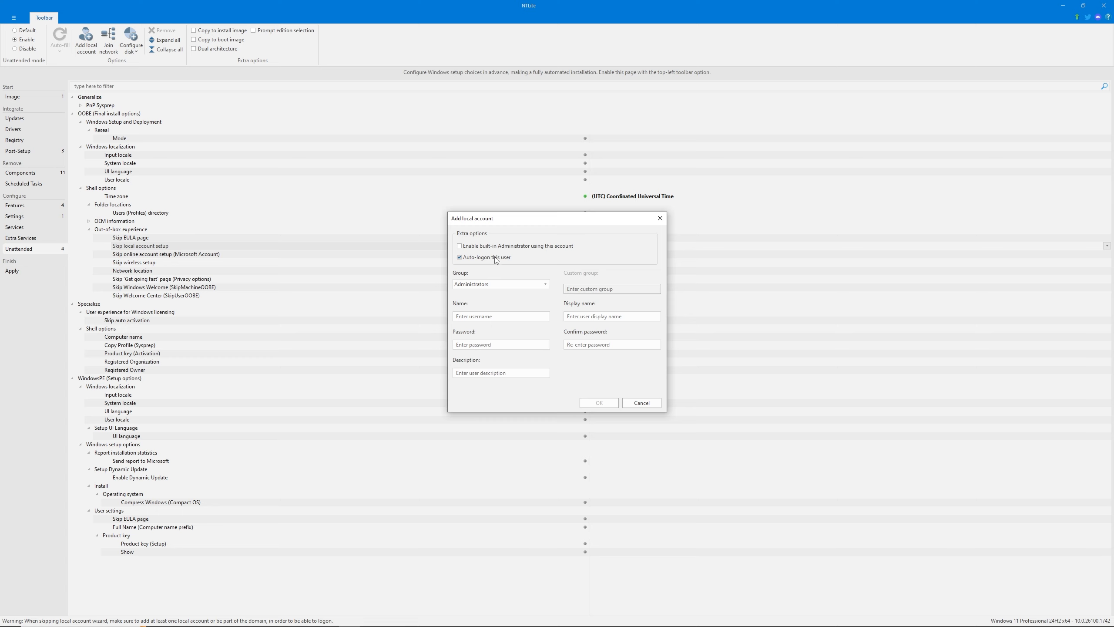
pyautogui.click(510, 288)
pyautogui.click(510, 286)
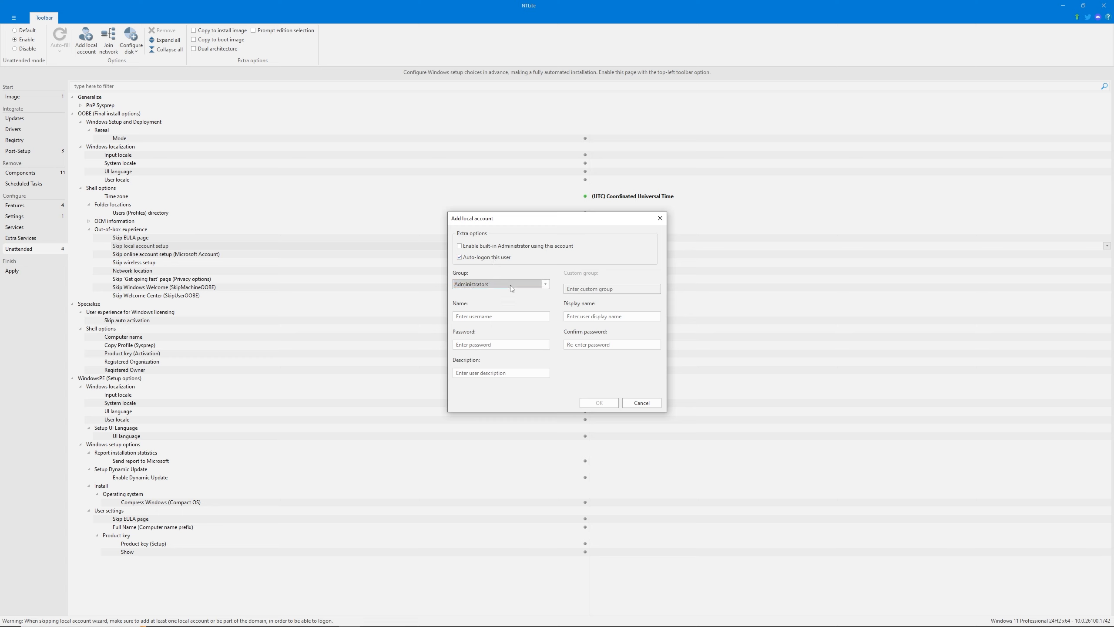
pyautogui.click(495, 316)
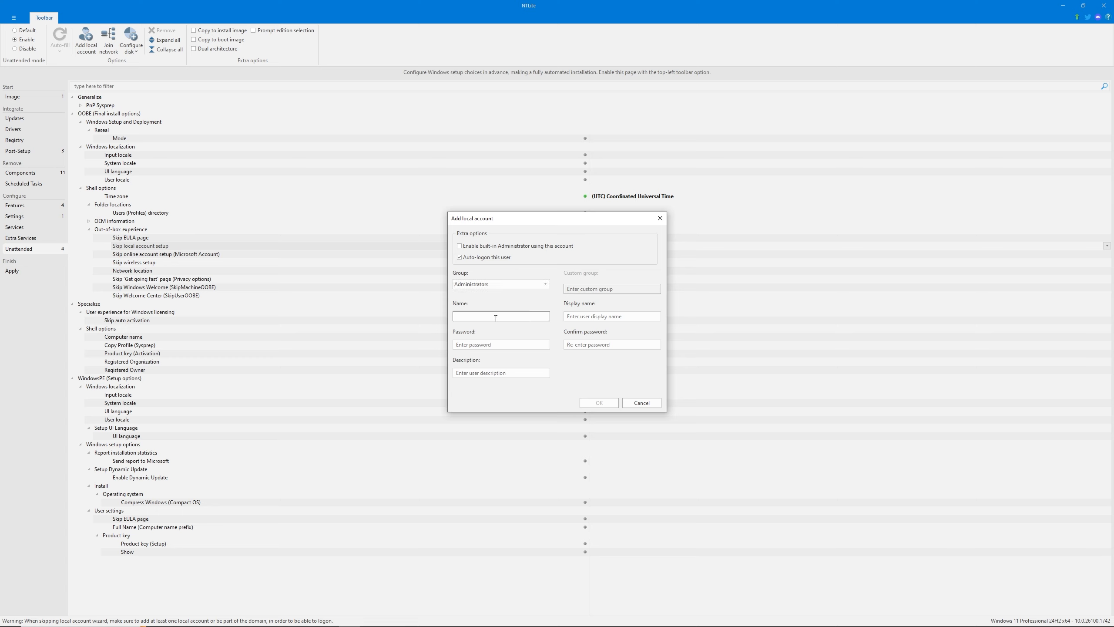
pyautogui.write('test')
pyautogui.click(607, 316)
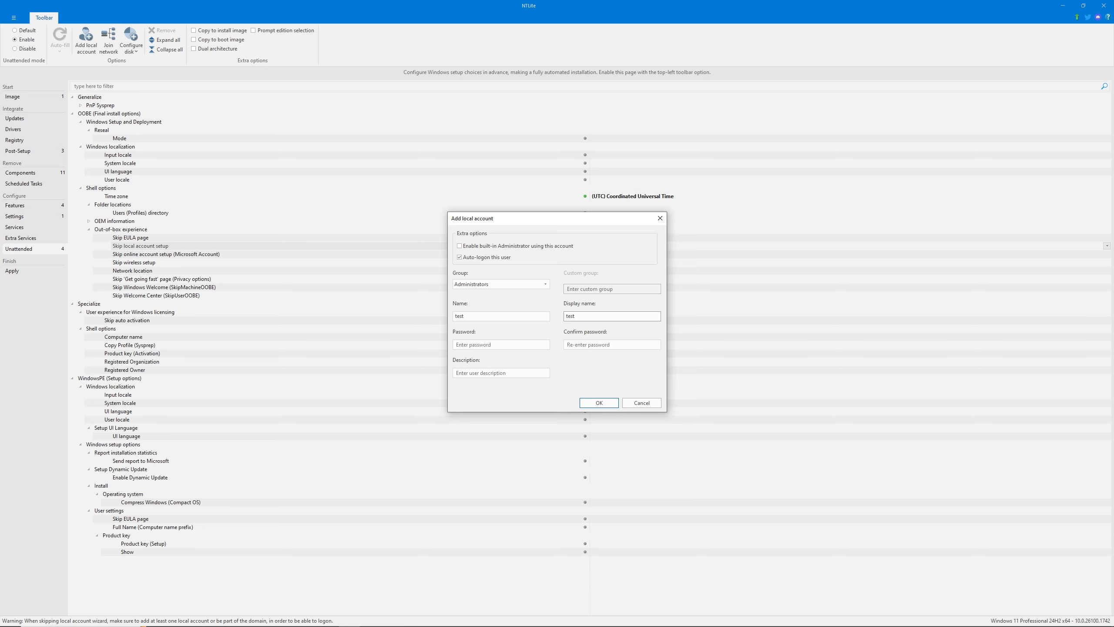
pyautogui.click(606, 407)
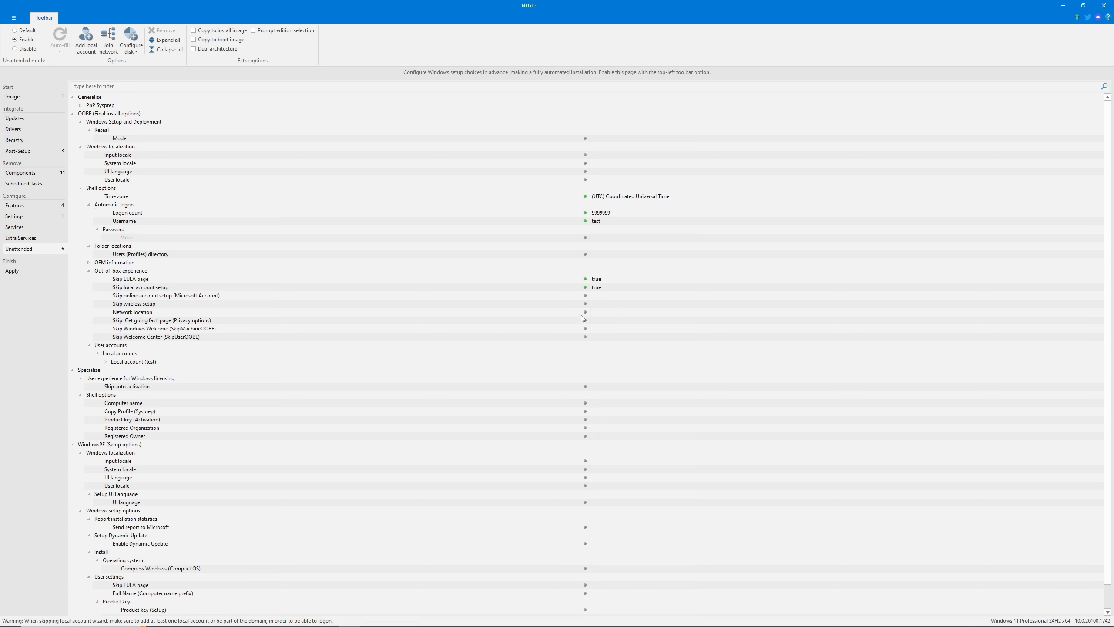
# Set Skip online account setup (Microsoft Account) and Skip wireless setup to true
pyautogui.doubleClick(597, 295)
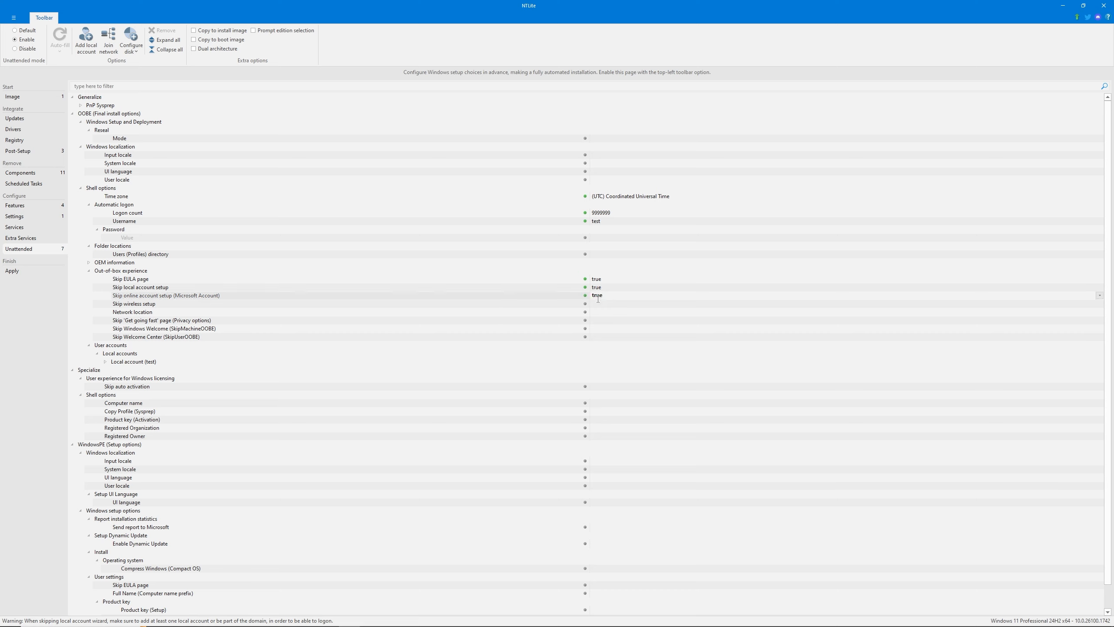
pyautogui.doubleClick(598, 303)
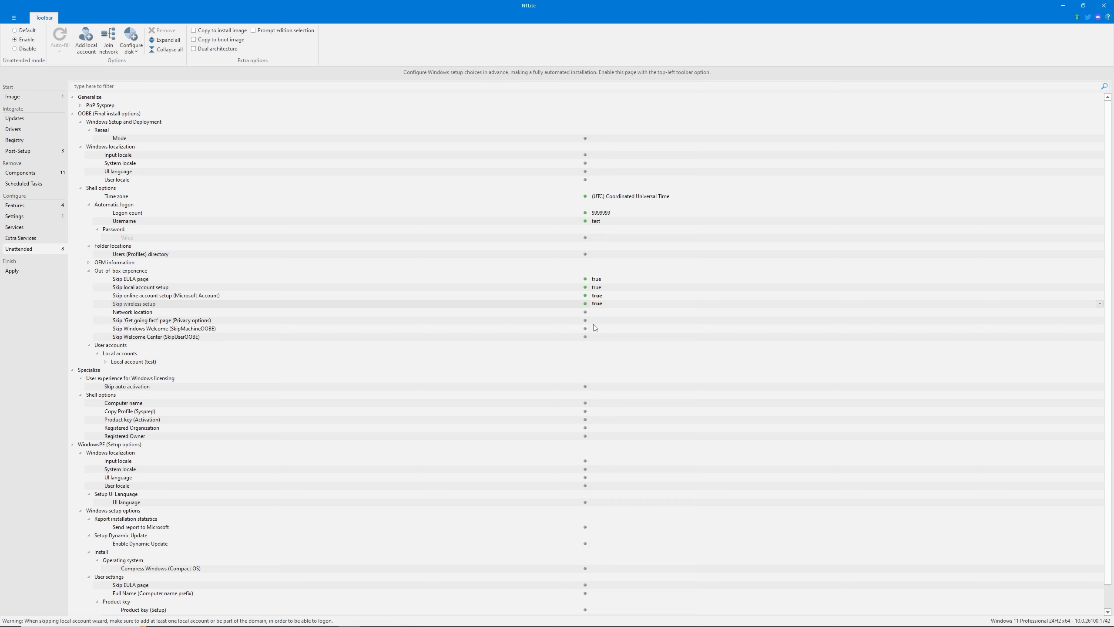
# Set Skip 'Get going fast' page, Skip Windows Welcome (SkipMachineOOBE) and Skip Welcome Center (SkipUserOOBE) to true
pyautogui.doubleClick(597, 319)
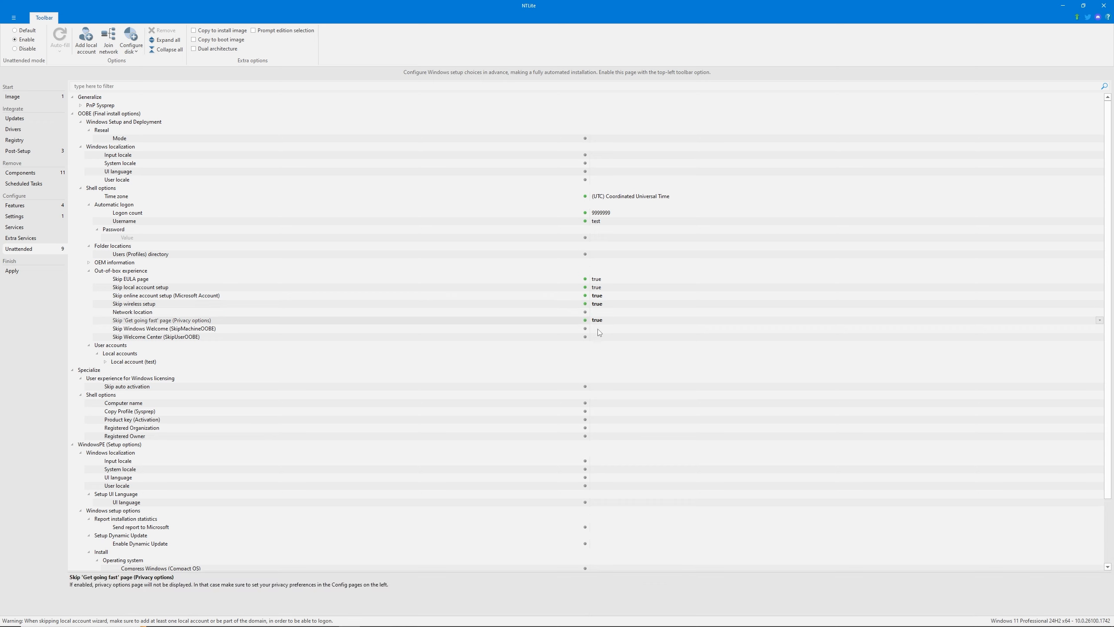
pyautogui.doubleClick(597, 328)
pyautogui.doubleClick(597, 337)
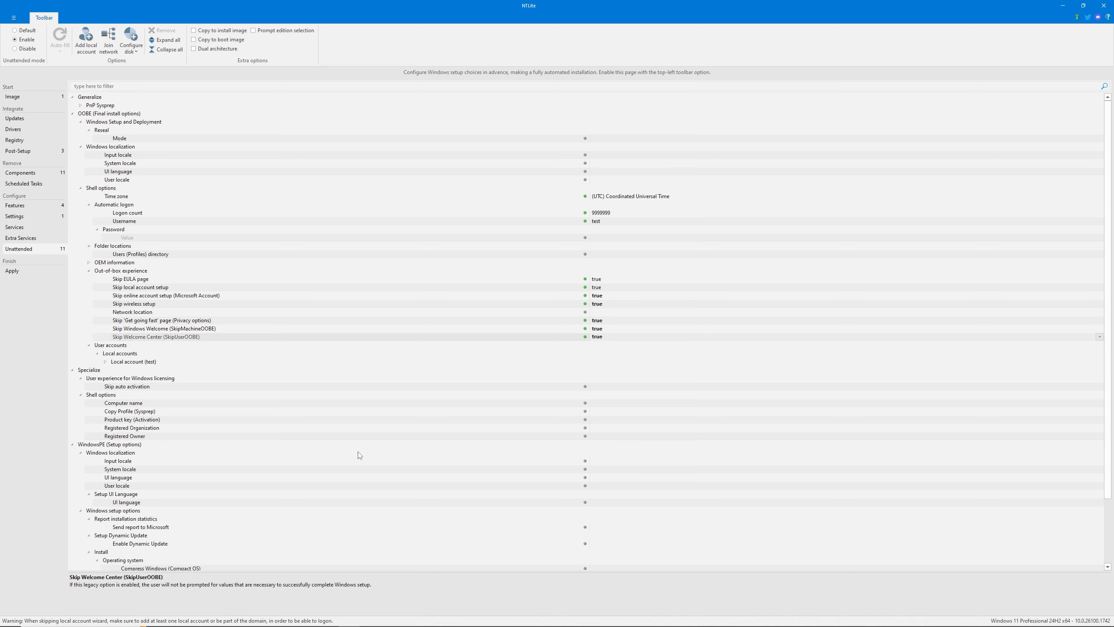
# Under WindowsPE, set both UI language entries to English - en-US and Skip EULA page to true
pyautogui.scroll(-1, 249, 448)
pyautogui.scroll(-2, 249, 448)
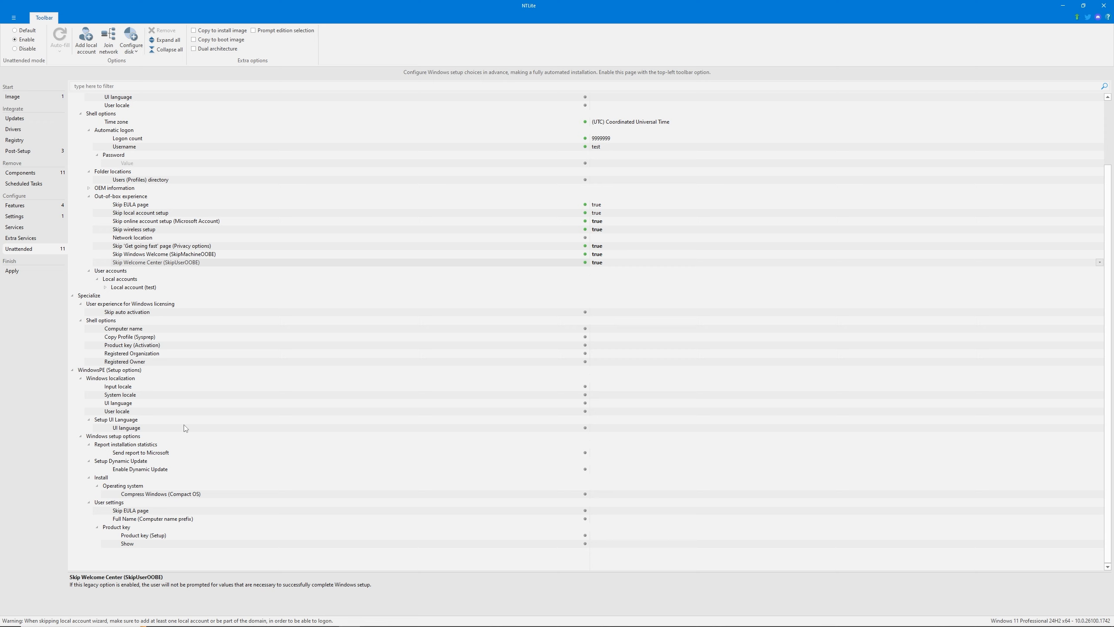
pyautogui.click(616, 428)
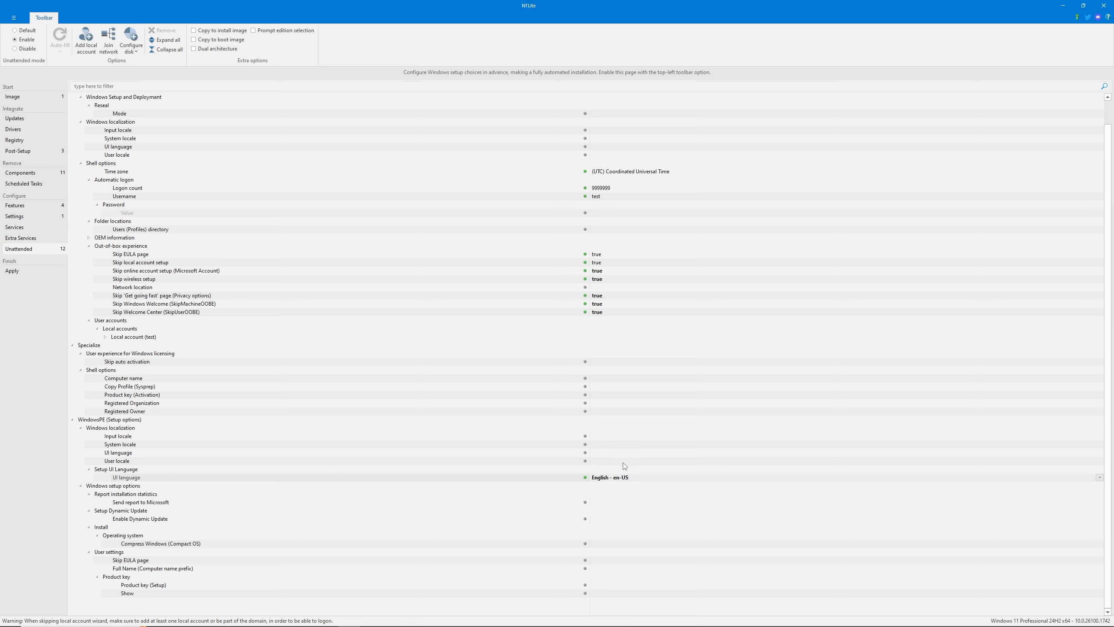
pyautogui.click(606, 456)
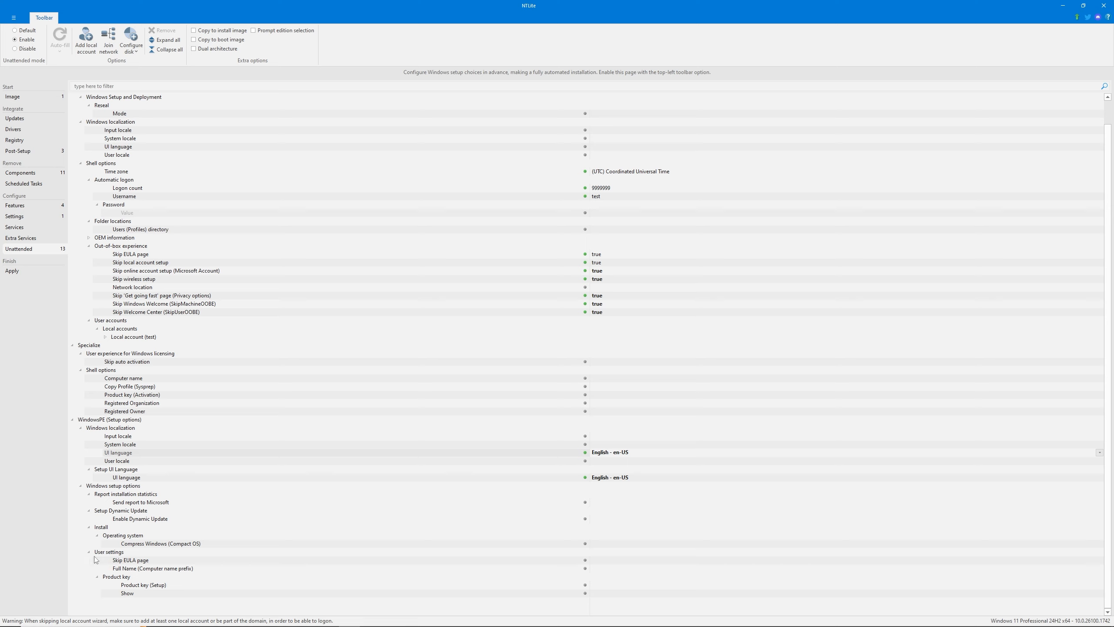
pyautogui.doubleClick(611, 561)
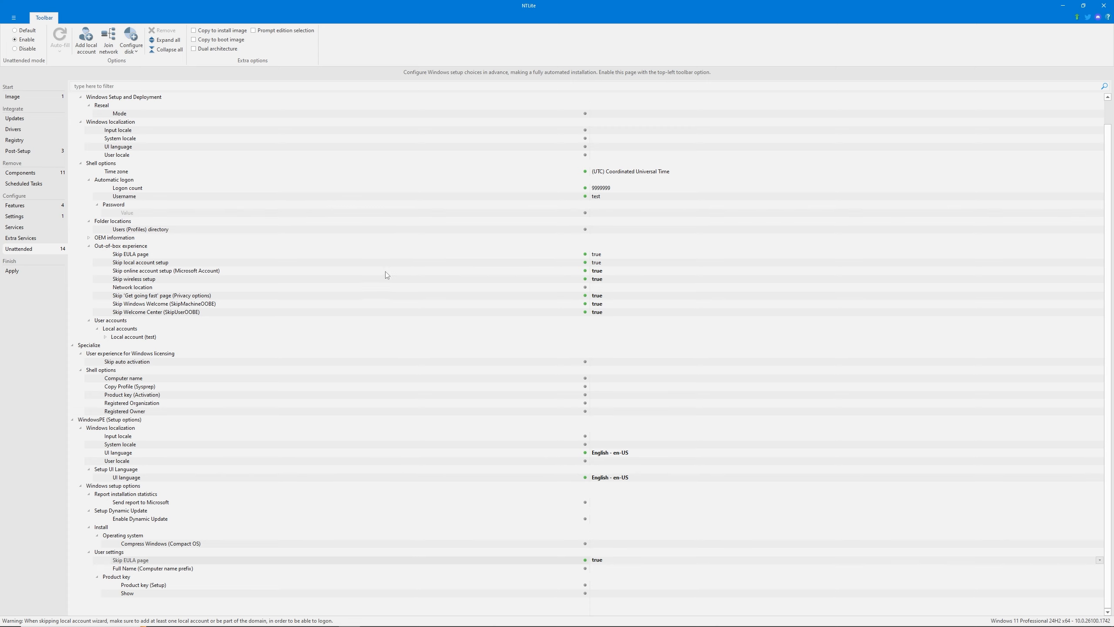
pyautogui.scroll(1, 396, 275)
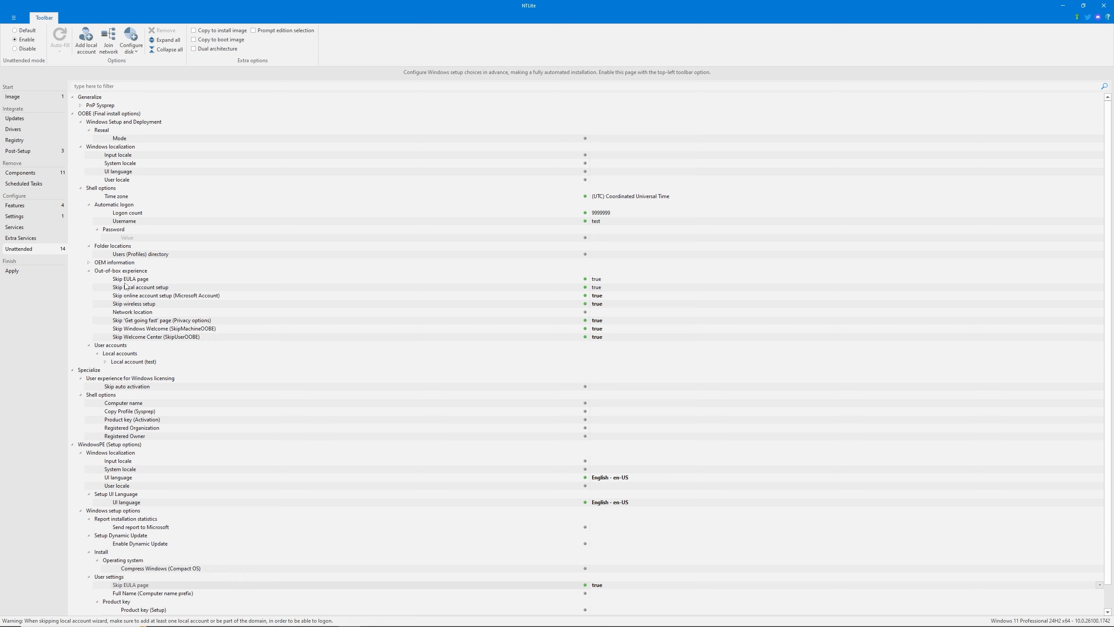
# Set the Apply saving mode to Save the image and trim editions, and list the nonessential editions
pyautogui.click(17, 275)
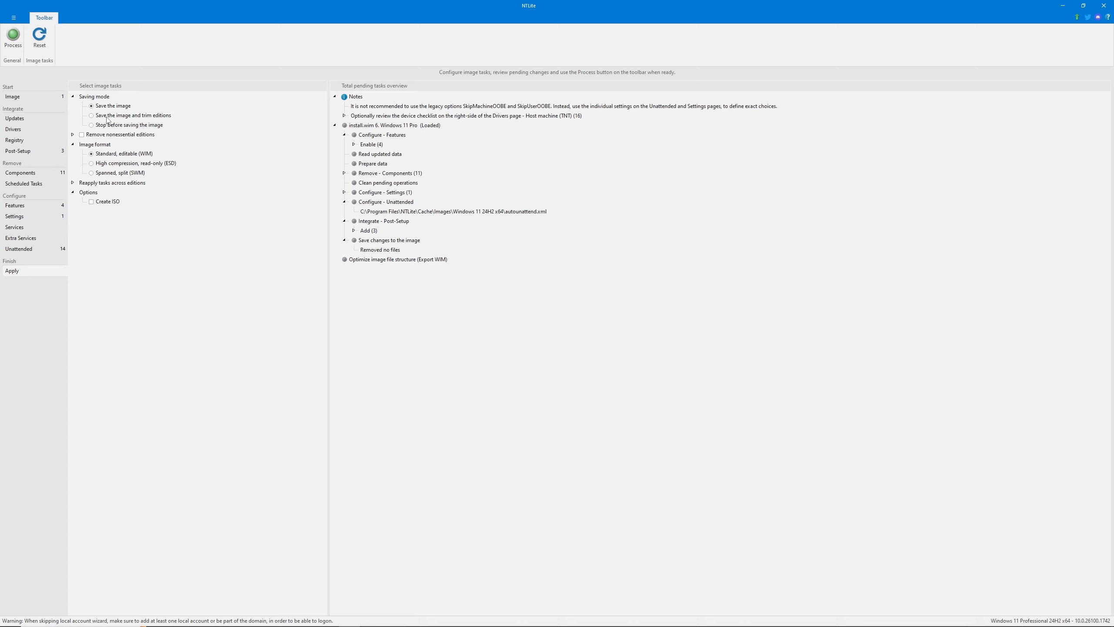
pyautogui.click(91, 116)
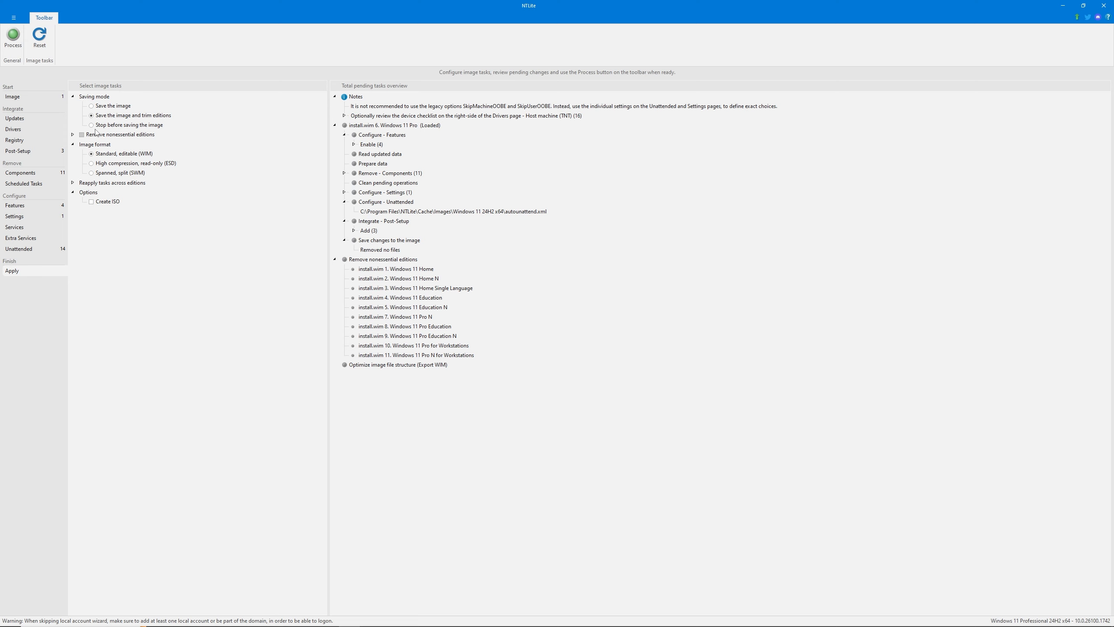
pyautogui.click(73, 136)
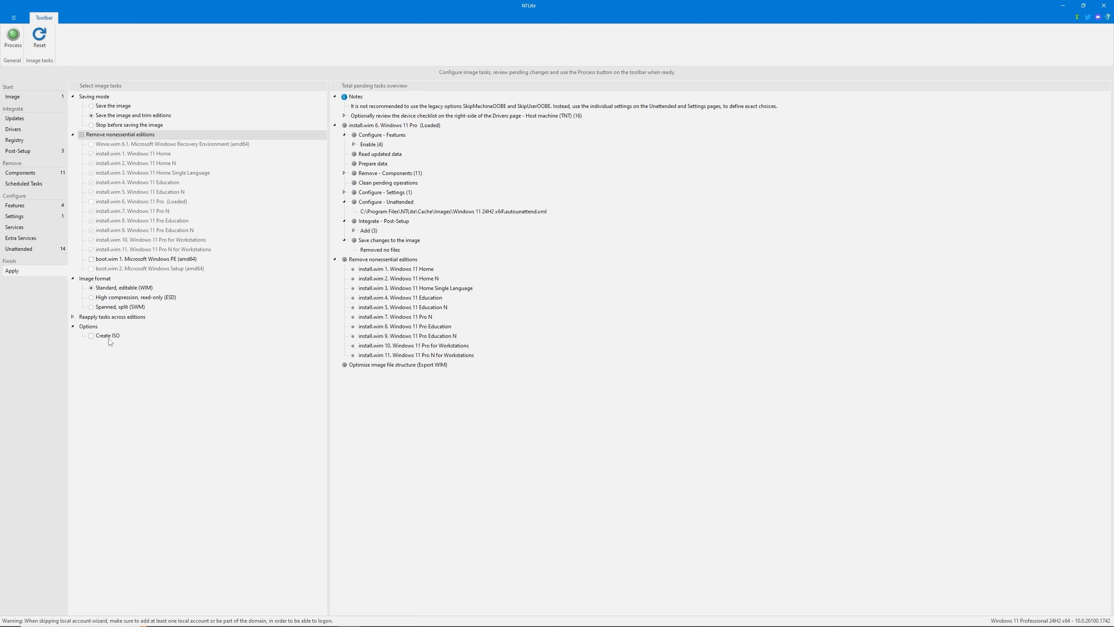
# Enable Create ISO with E:\NTLite.iso as destination and NTLite as label, and review its boot prompt option and the Reapply tasks across editions
pyautogui.click(91, 336)
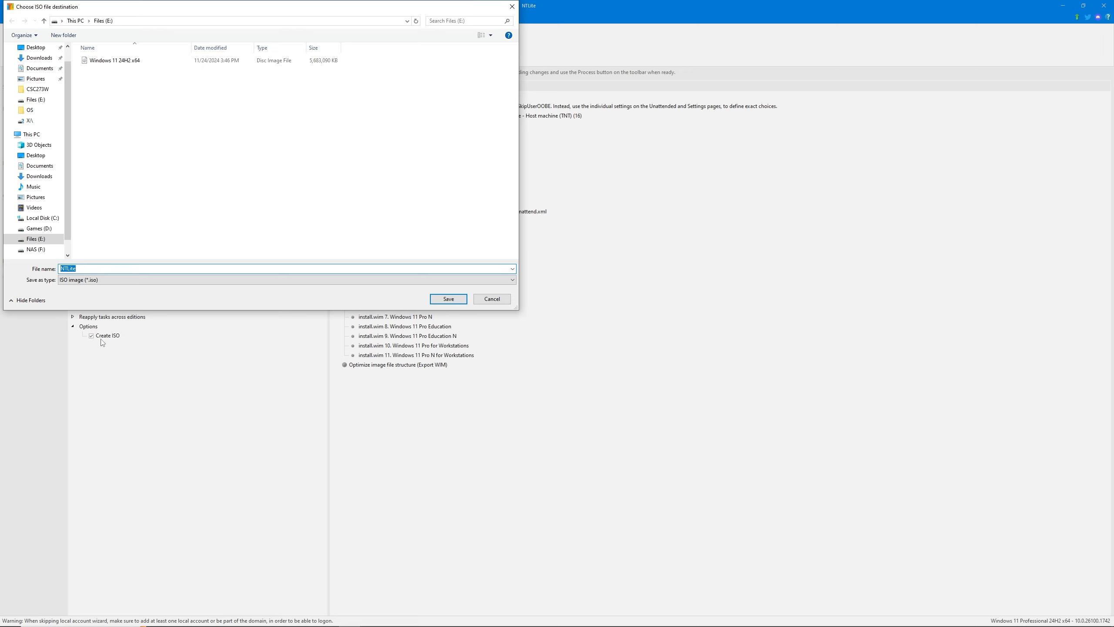
pyautogui.click(193, 204)
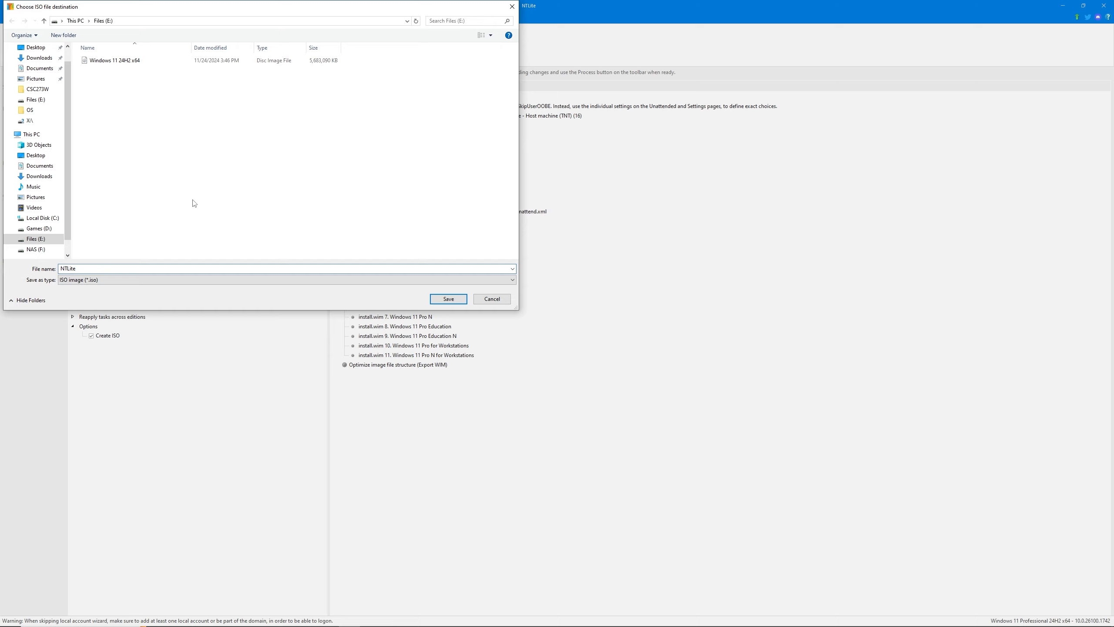
pyautogui.click(449, 302)
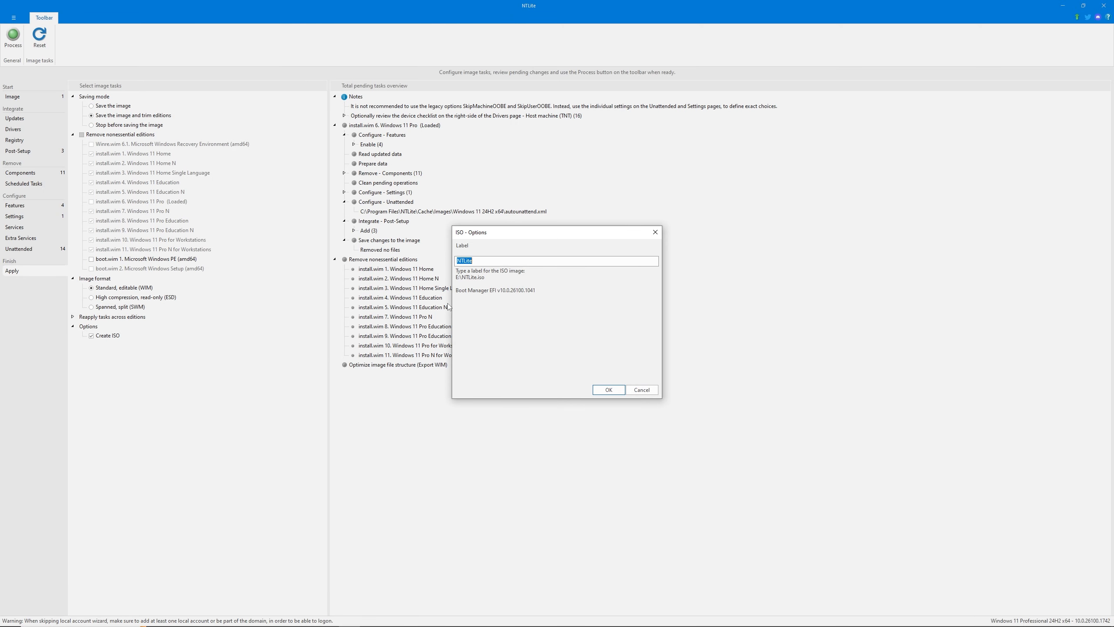
pyautogui.click(609, 389)
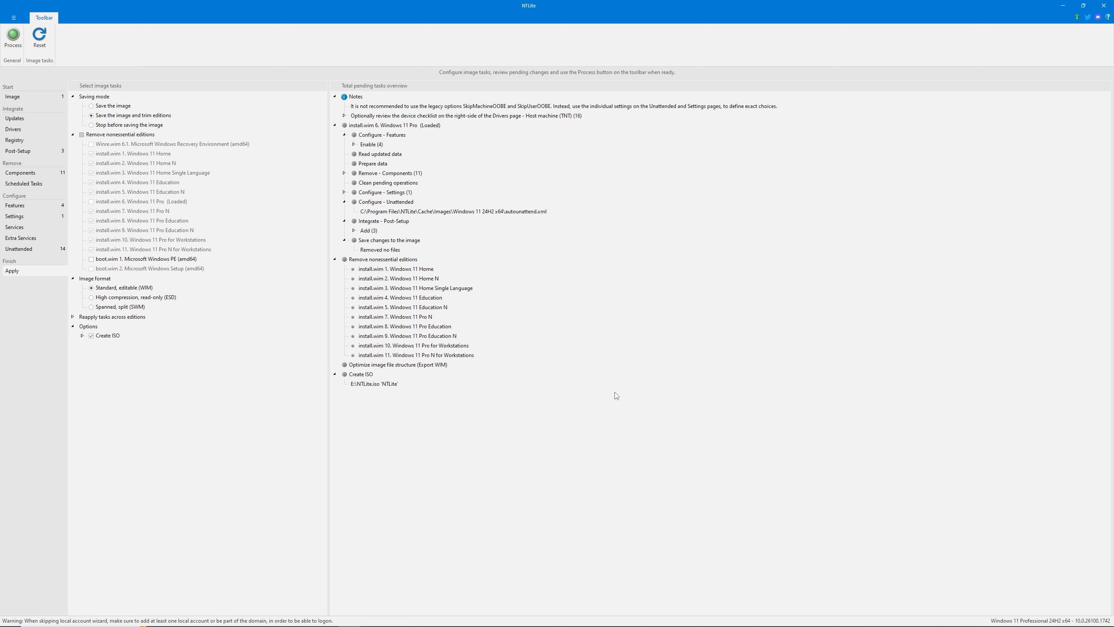
pyautogui.click(81, 336)
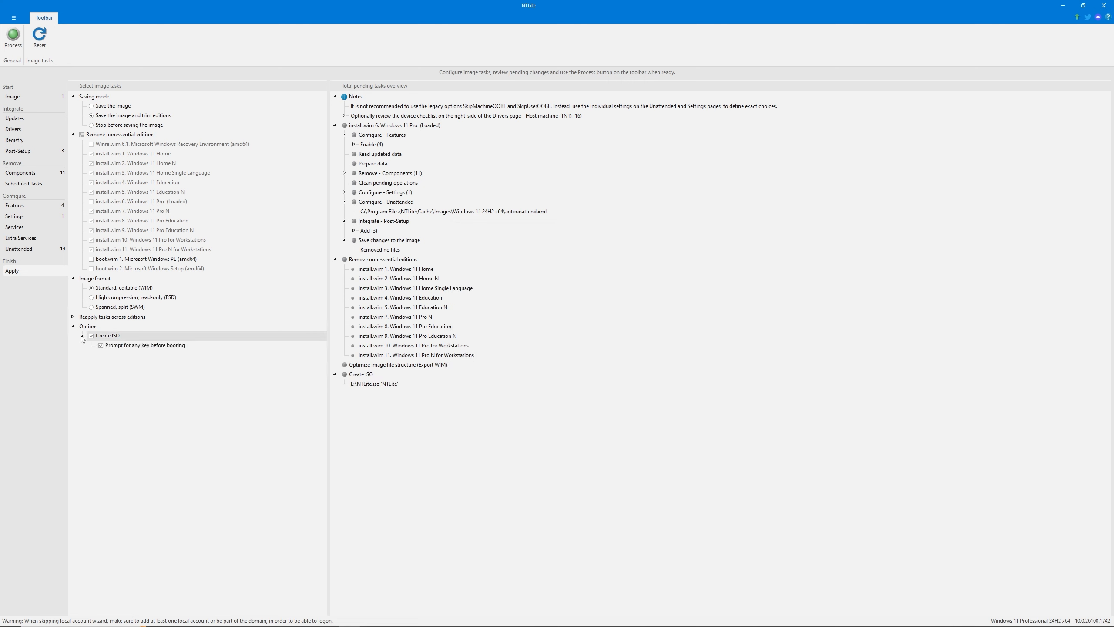
pyautogui.click(81, 335)
pyautogui.click(72, 317)
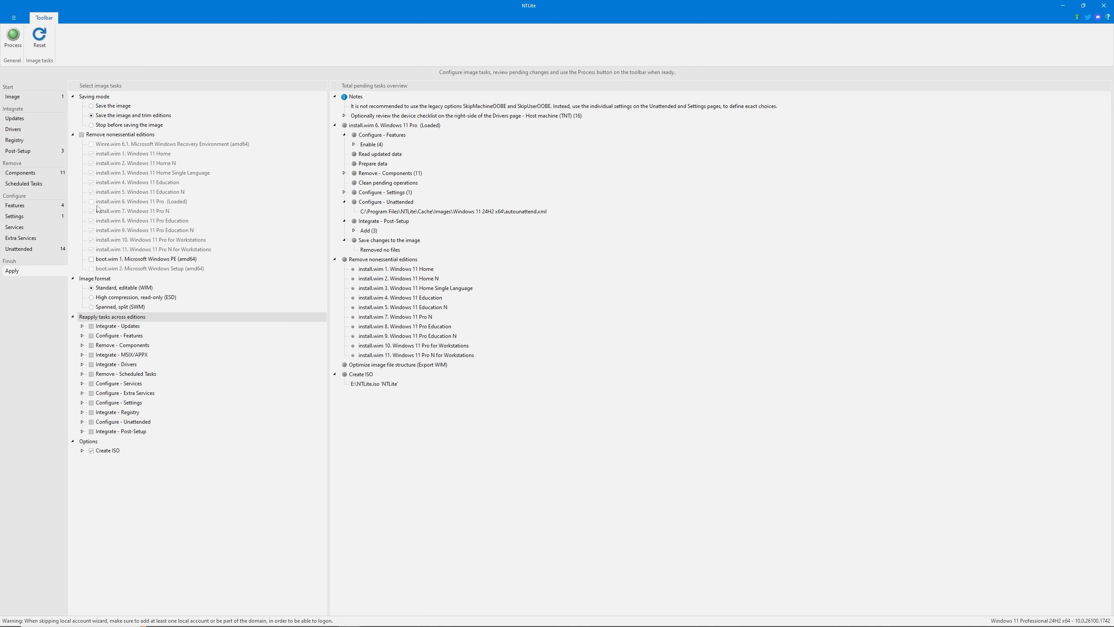
pyautogui.click(73, 317)
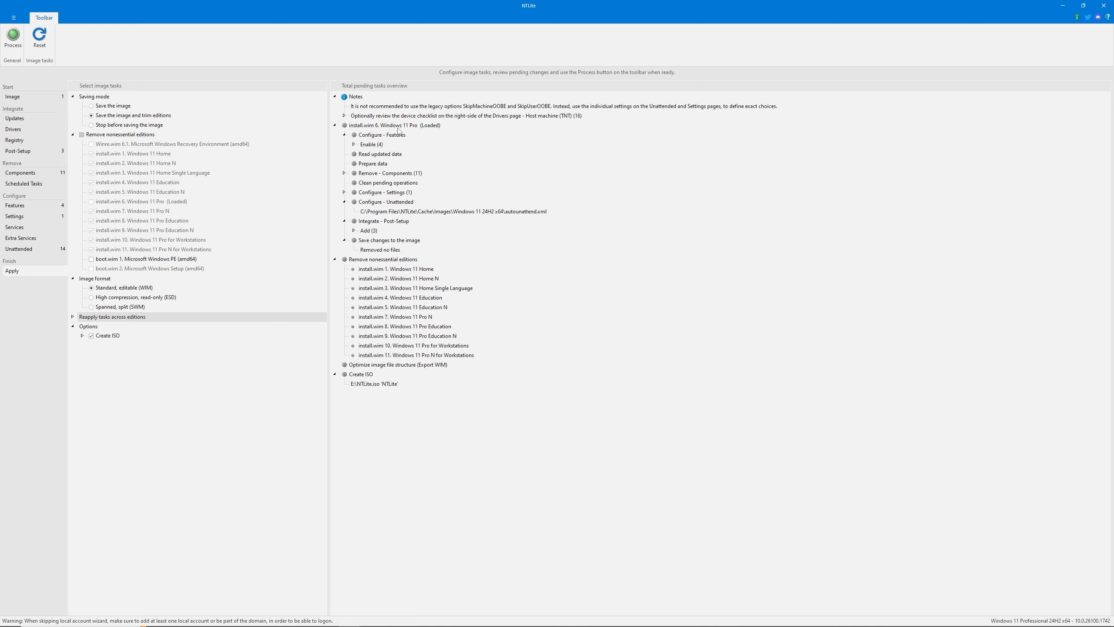
# Start processing the image and turn off Real-time protection in Windows Security's Virus & threat protection settings
pyautogui.click(17, 44)
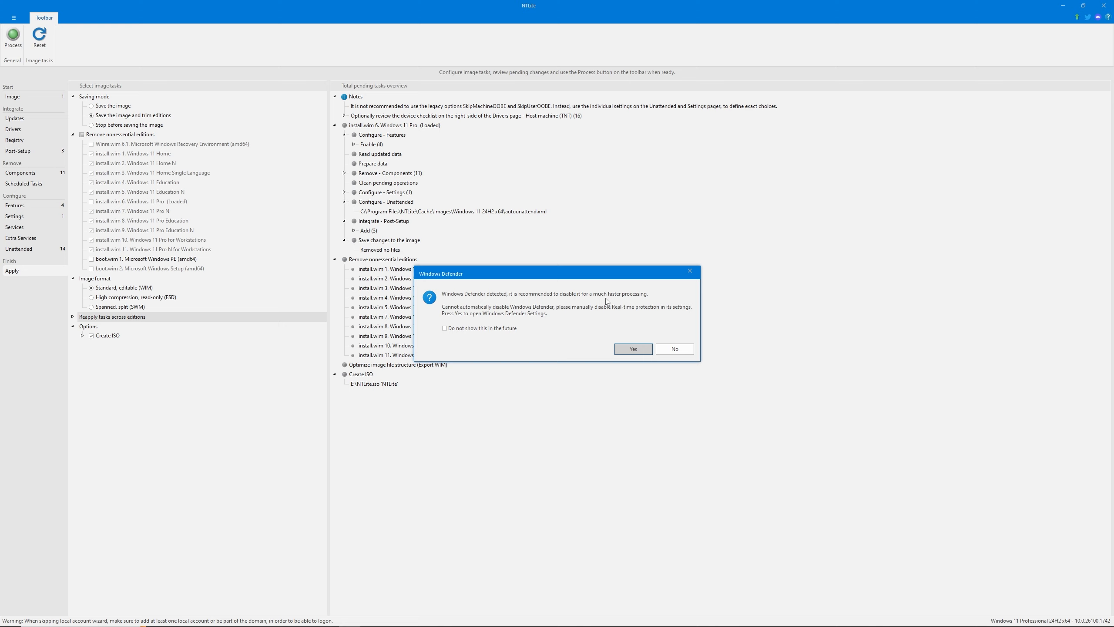
pyautogui.click(639, 351)
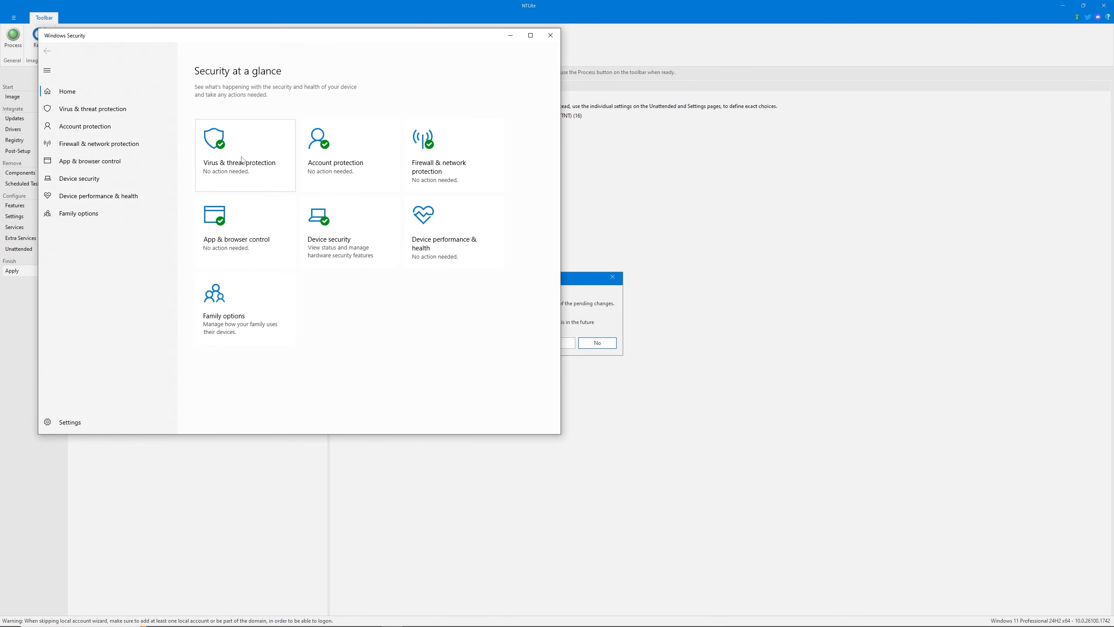
pyautogui.click(241, 159)
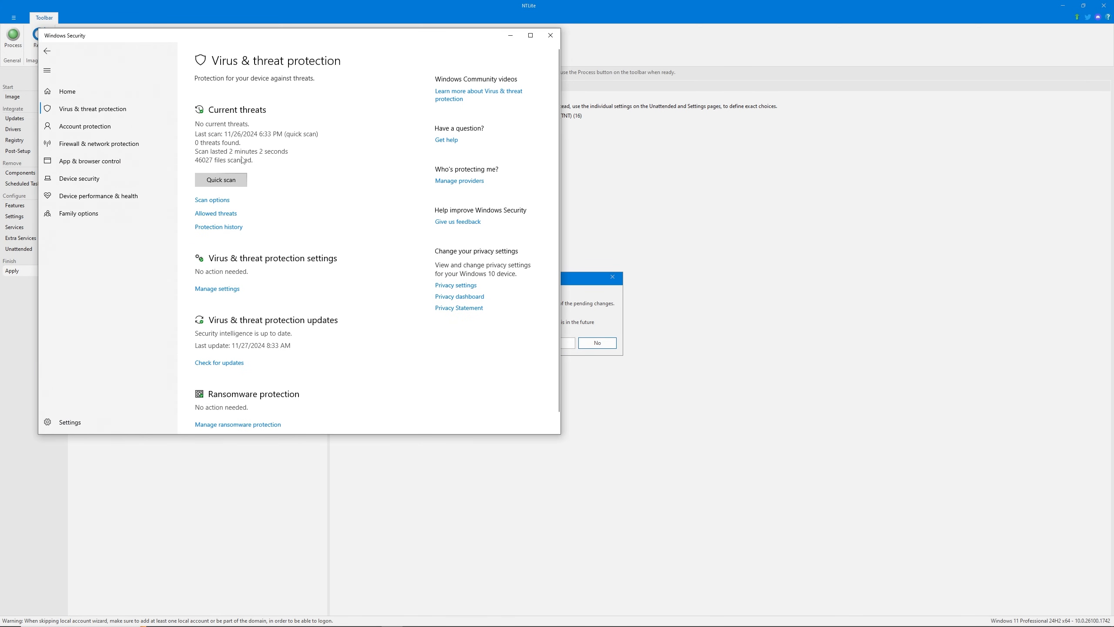
pyautogui.click(226, 285)
pyautogui.click(205, 165)
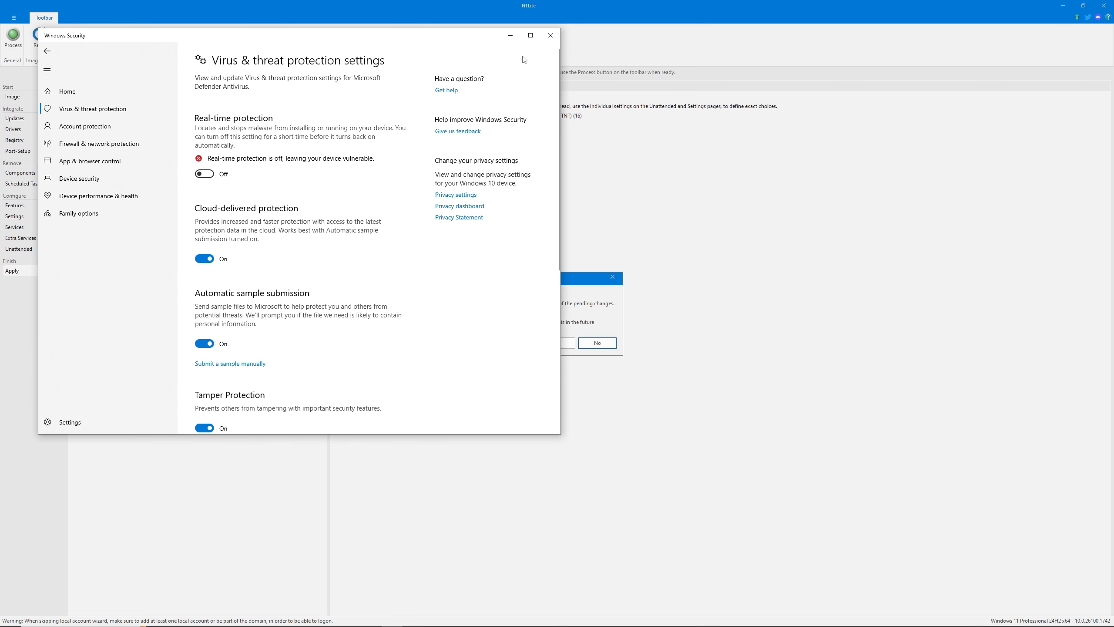
pyautogui.click(510, 35)
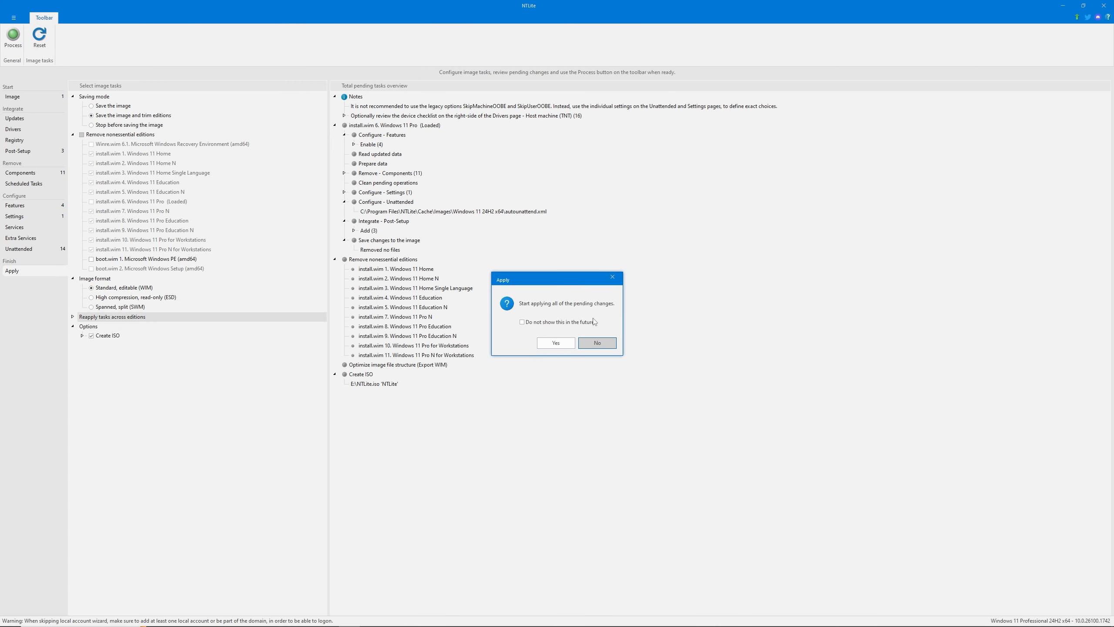
# Confirm applying all pending changes to build the ISO and dismiss the completion message
pyautogui.click(554, 343)
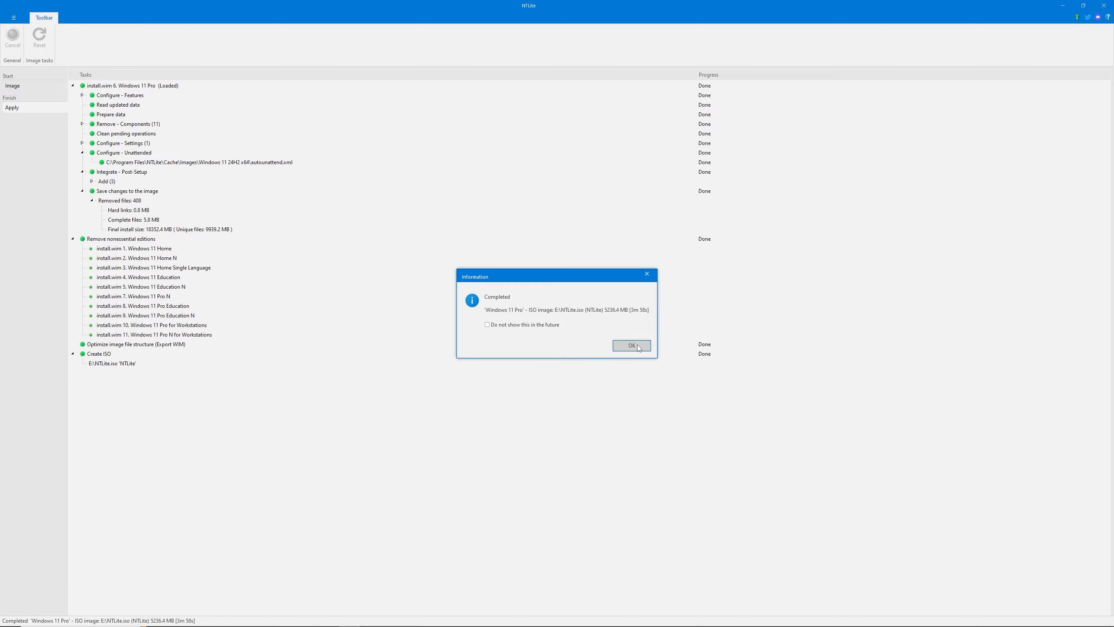
pyautogui.click(637, 347)
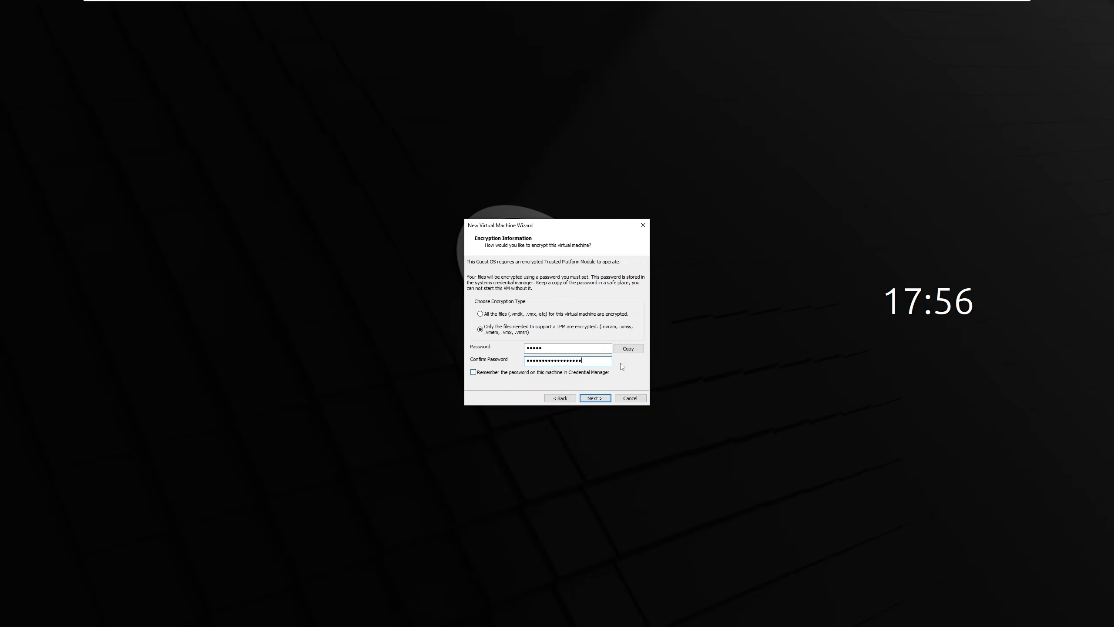
# Switch to VMware, set up a virtual machine with the New Virtual Machine Wizard and boot it from the virtual disc
pyautogui.press('Tab')
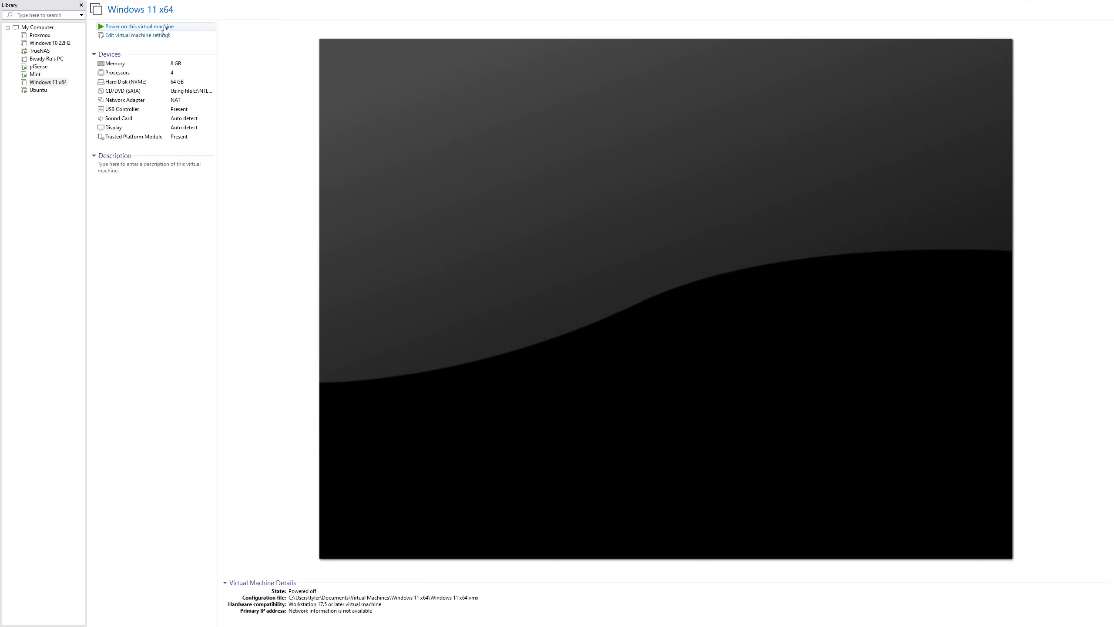
pyautogui.click(165, 27)
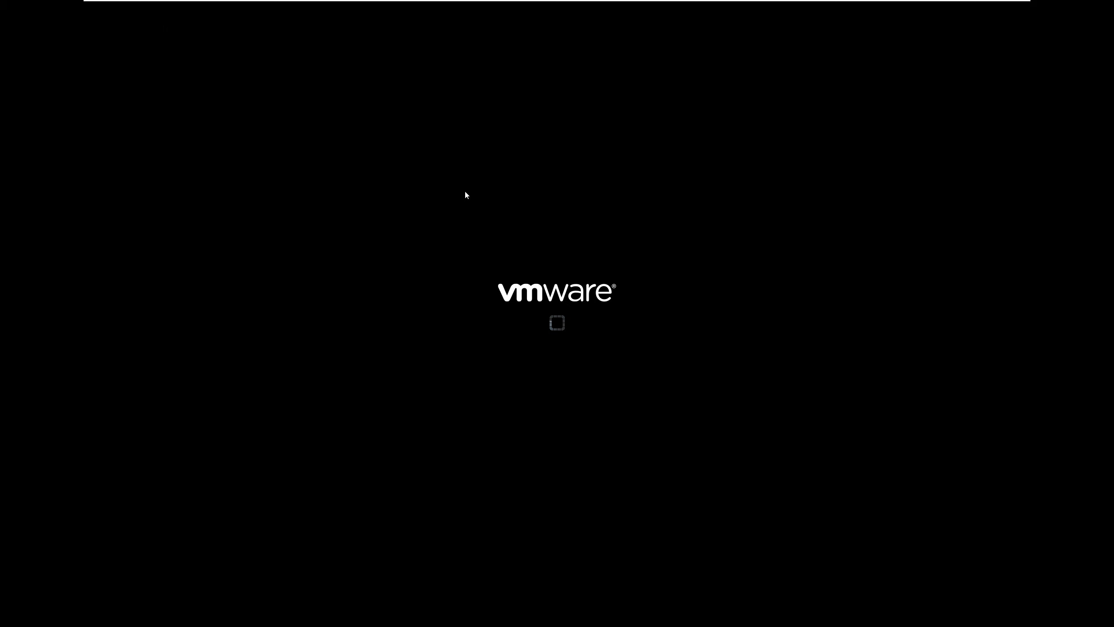
pyautogui.click(466, 195)
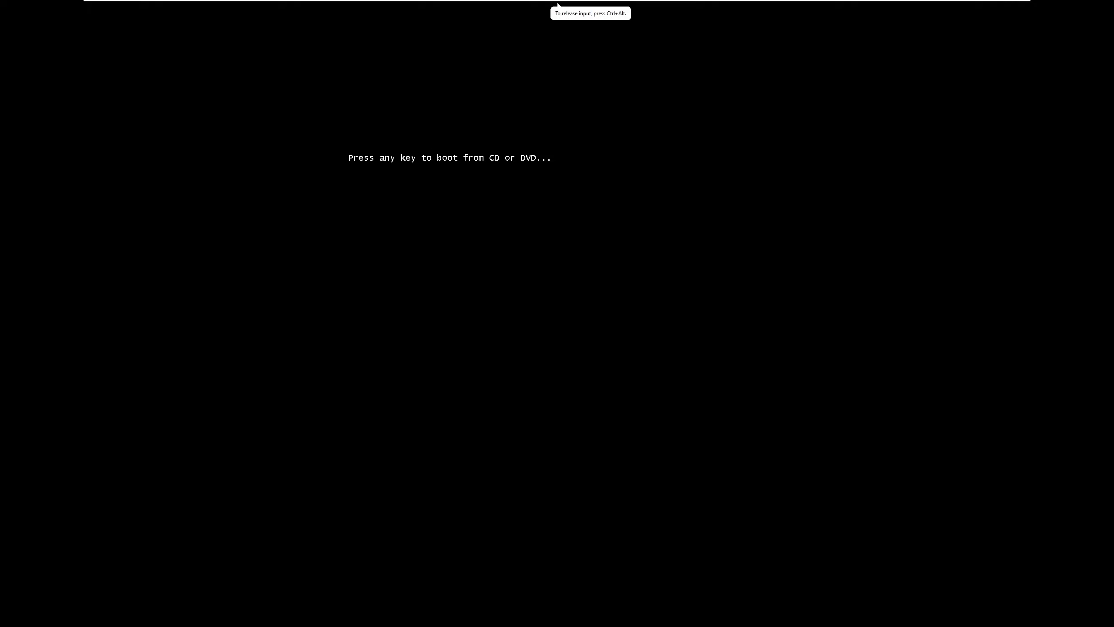
pyautogui.press('Return')
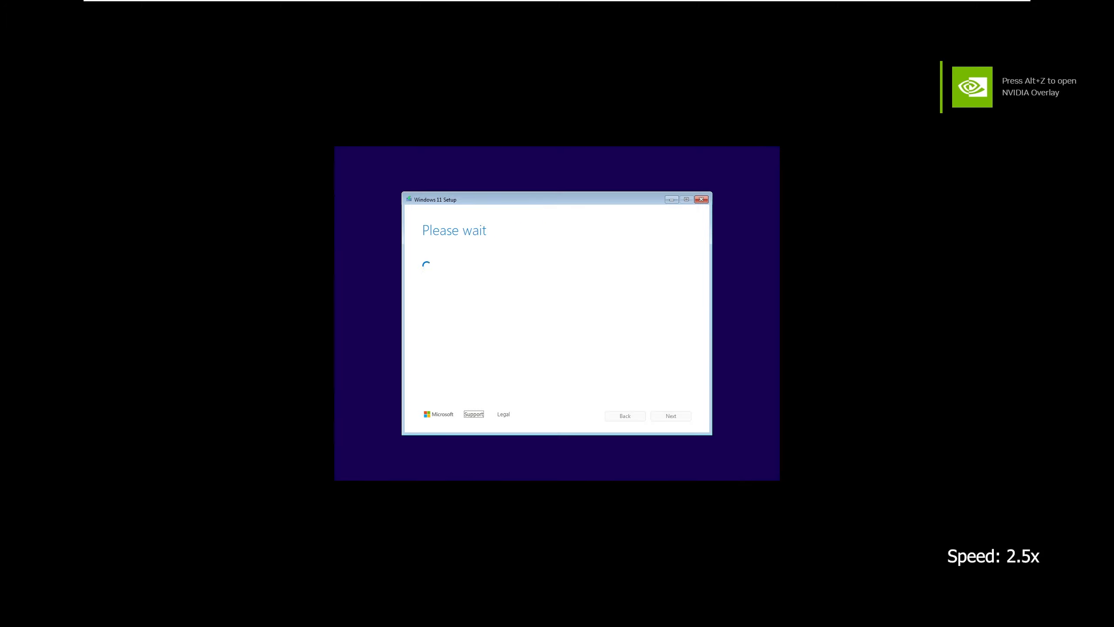
# Install Windows 11 on Disk 0 Unallocated Space and check the Start menu of the installed system
pyautogui.click(537, 333)
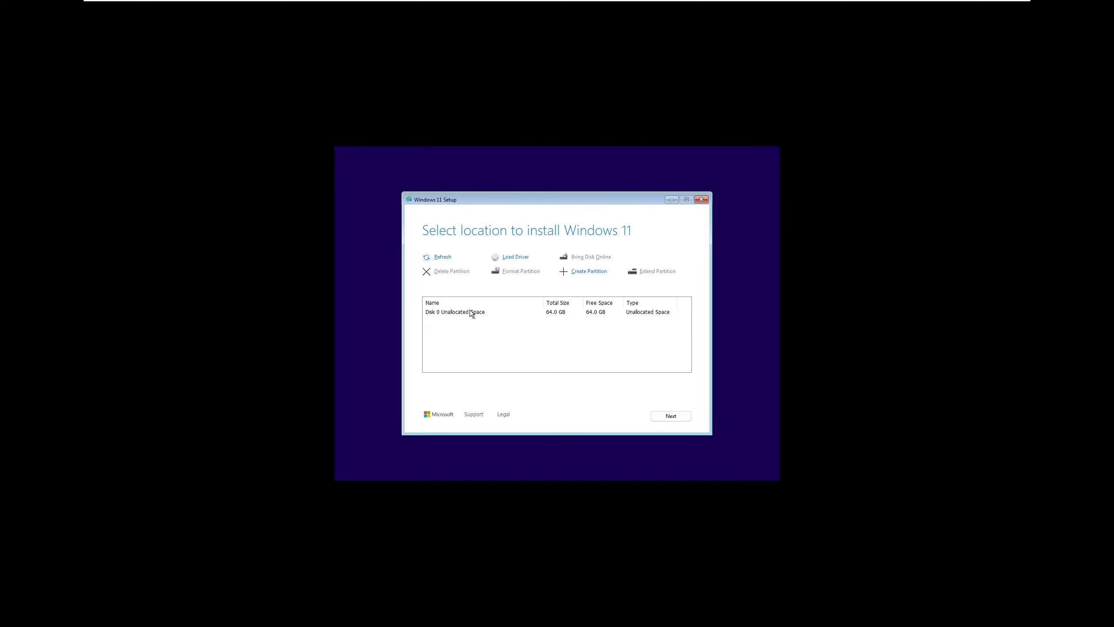
pyautogui.click(470, 310)
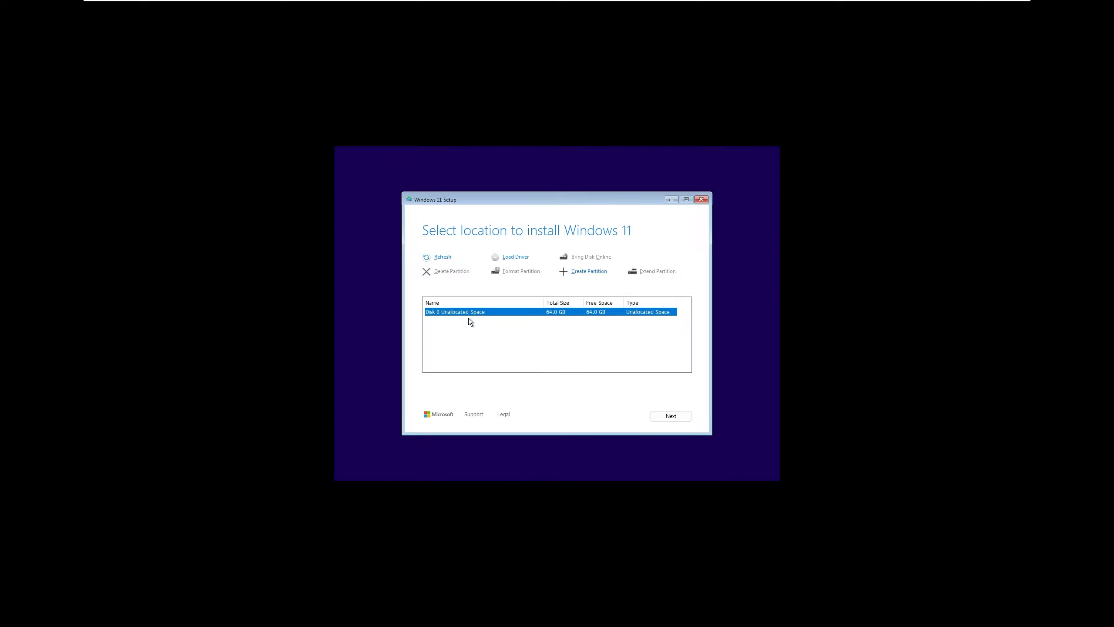
pyautogui.click(682, 416)
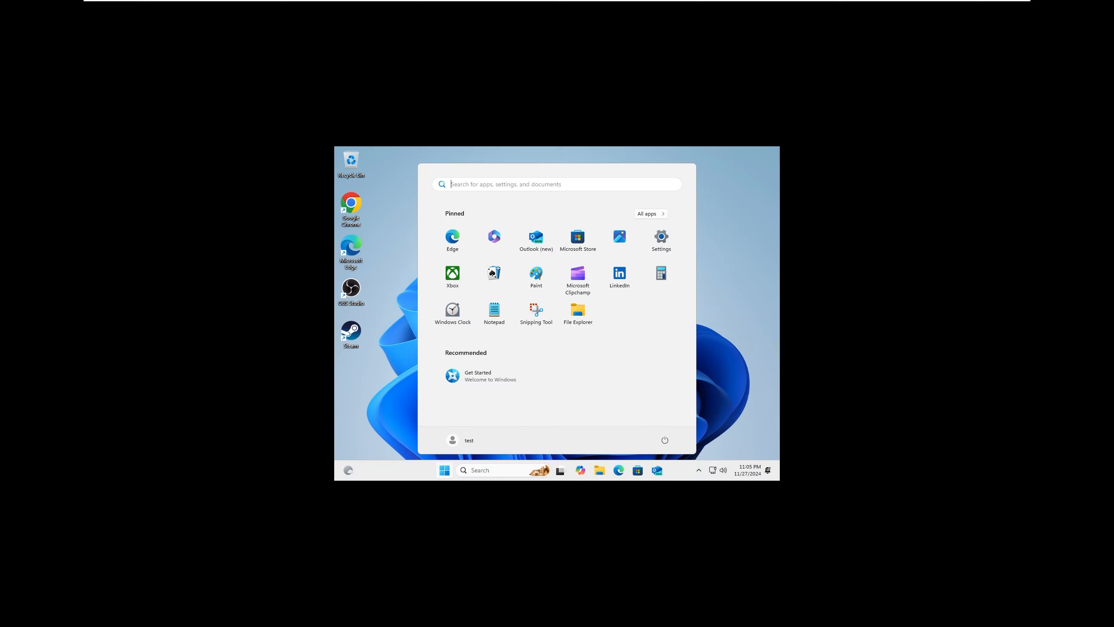
pyautogui.moveTo(561, 471)
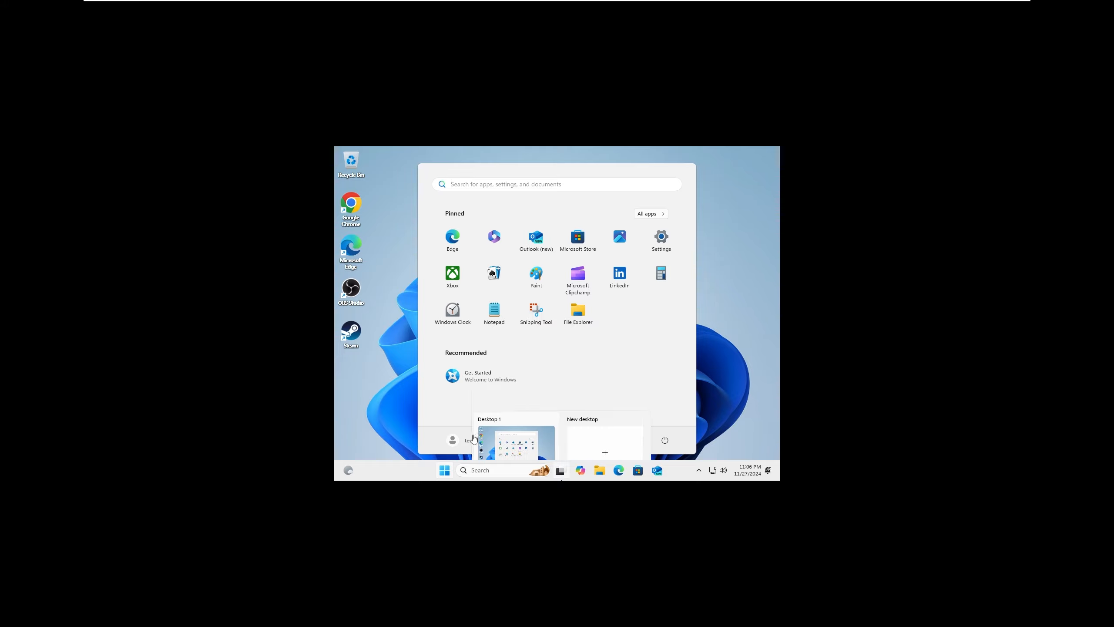